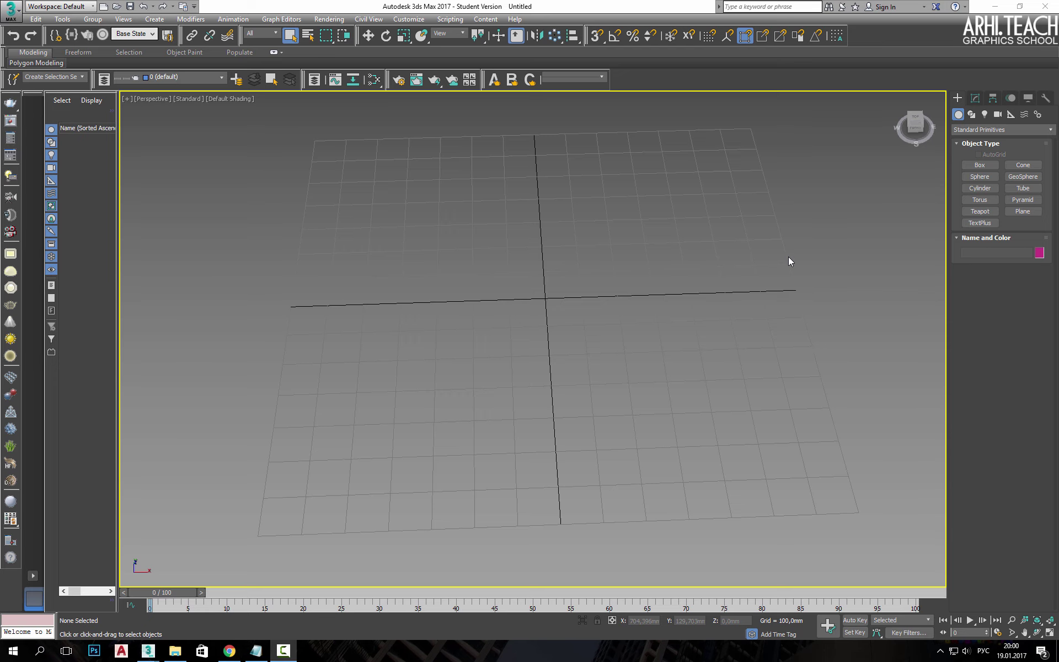
# Create a tall box, Box001, then non-uniformly scale it even taller
pyautogui.click(980, 165)
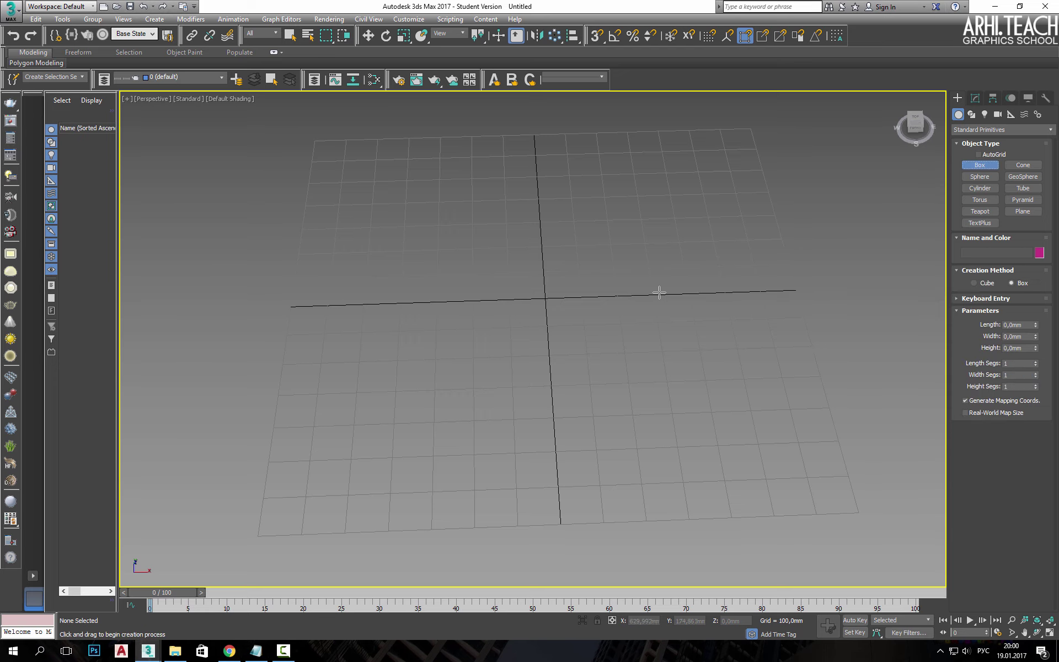
pyautogui.scroll(-2, 656, 291)
pyautogui.scroll(-3, 669, 355)
pyautogui.moveTo(698, 243); pyautogui.dragTo(360, 461)
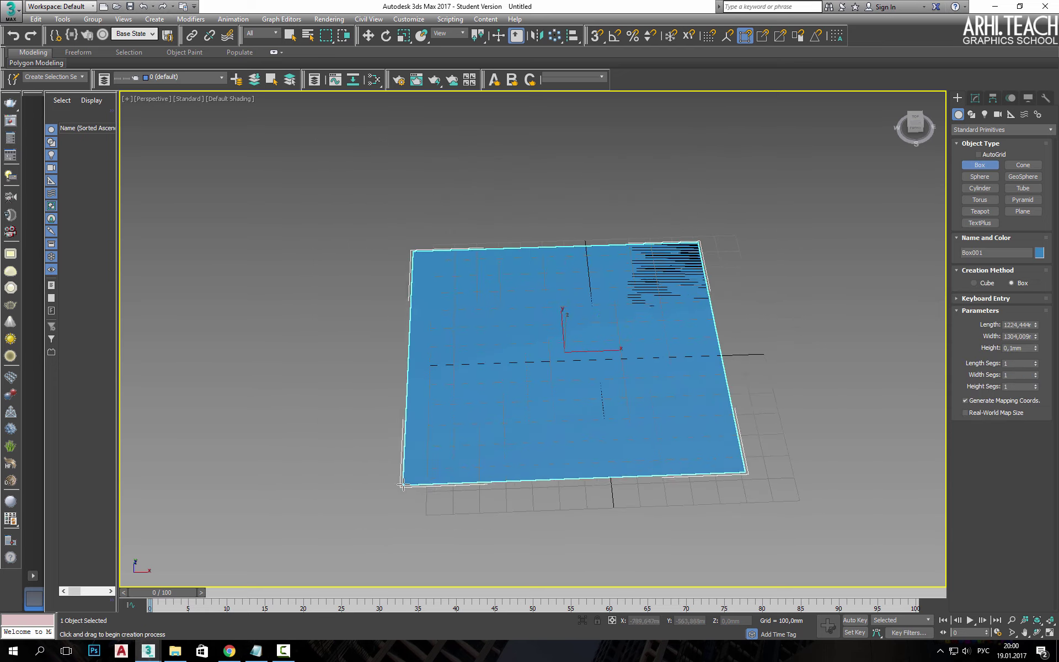
pyautogui.click(497, 202)
pyautogui.scroll(-3, 480, 402)
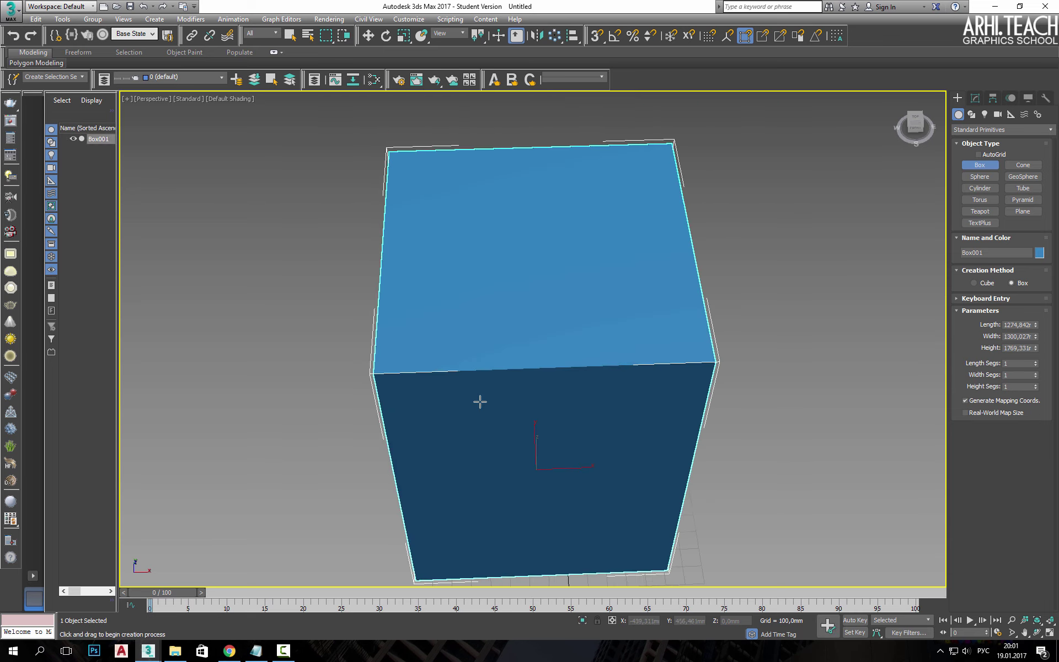
pyautogui.moveTo(480, 401)
pyautogui.keyDown('alt'); pyautogui.mouseDown(button='middle')
pyautogui.moveTo(480, 383)
pyautogui.moveTo(546, 425)
pyautogui.moveTo(544, 386)
pyautogui.mouseUp(button='middle'); pyautogui.keyUp('alt')
pyautogui.scroll(-3, 530, 374)
pyautogui.scroll(2, 530, 375)
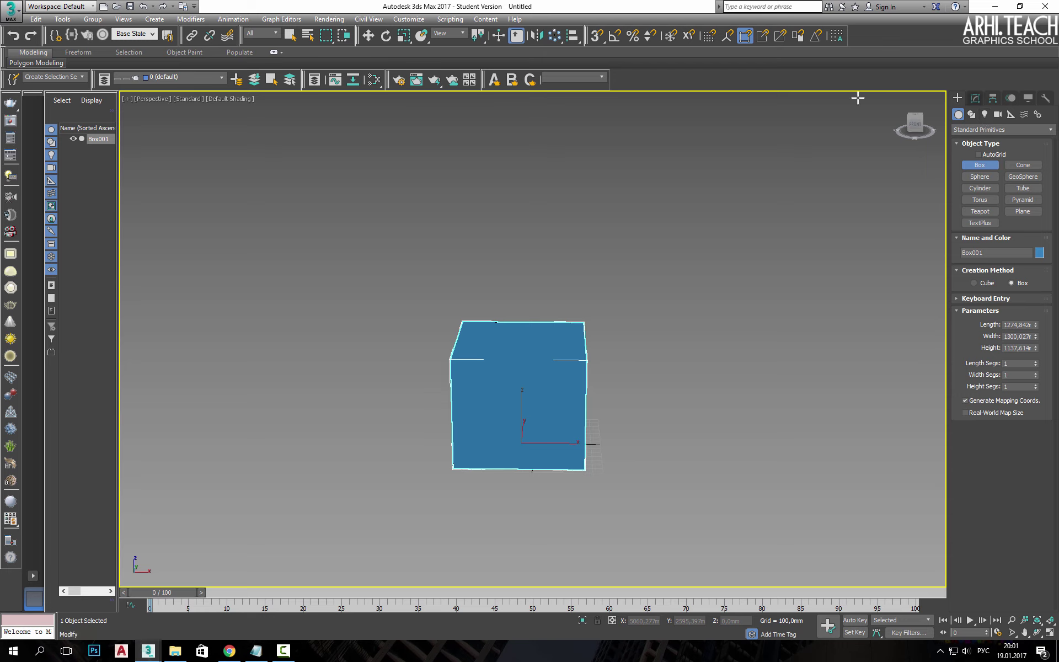
pyautogui.click(404, 36)
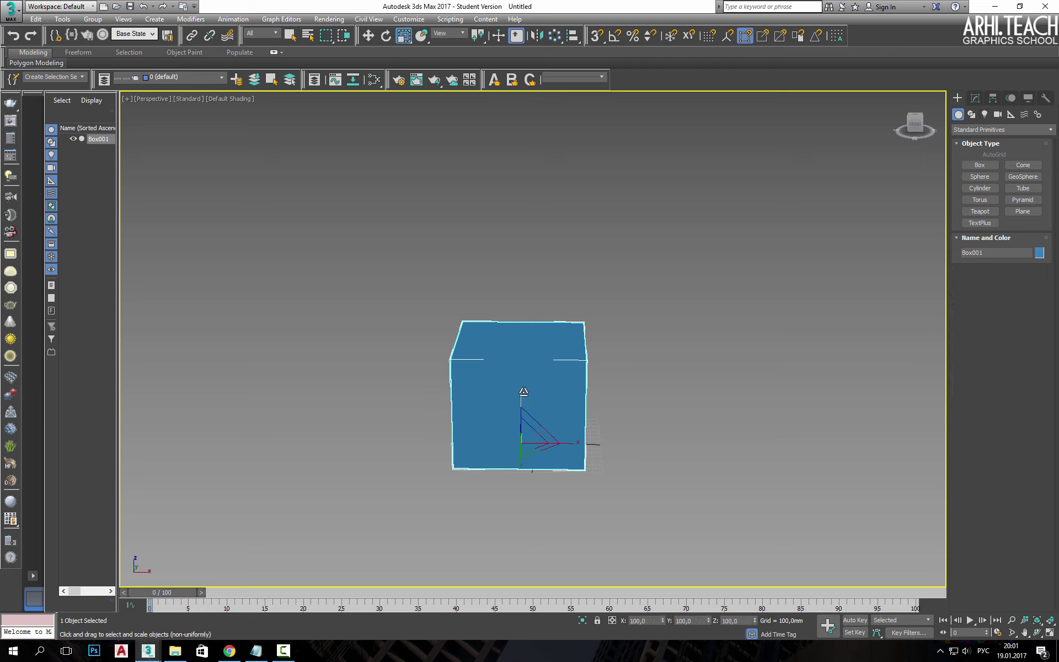
pyautogui.moveTo(524, 386)
pyautogui.mouseDown()
pyautogui.moveTo(525, 362)
pyautogui.moveTo(517, 369)
pyautogui.mouseUp()
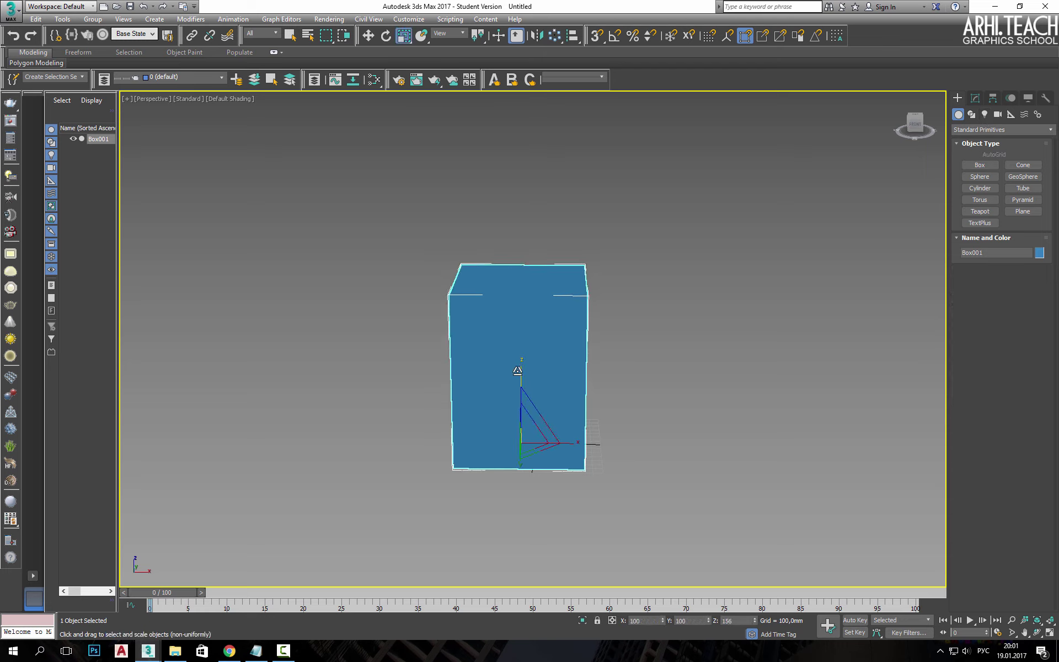
# Draw the base of a second box, Box002, in front of Box001
pyautogui.click(979, 165)
pyautogui.keyDown('alt'); pyautogui.moveTo(783, 255); pyautogui.dragTo(570, 473, button='middle'); pyautogui.keyUp('alt')
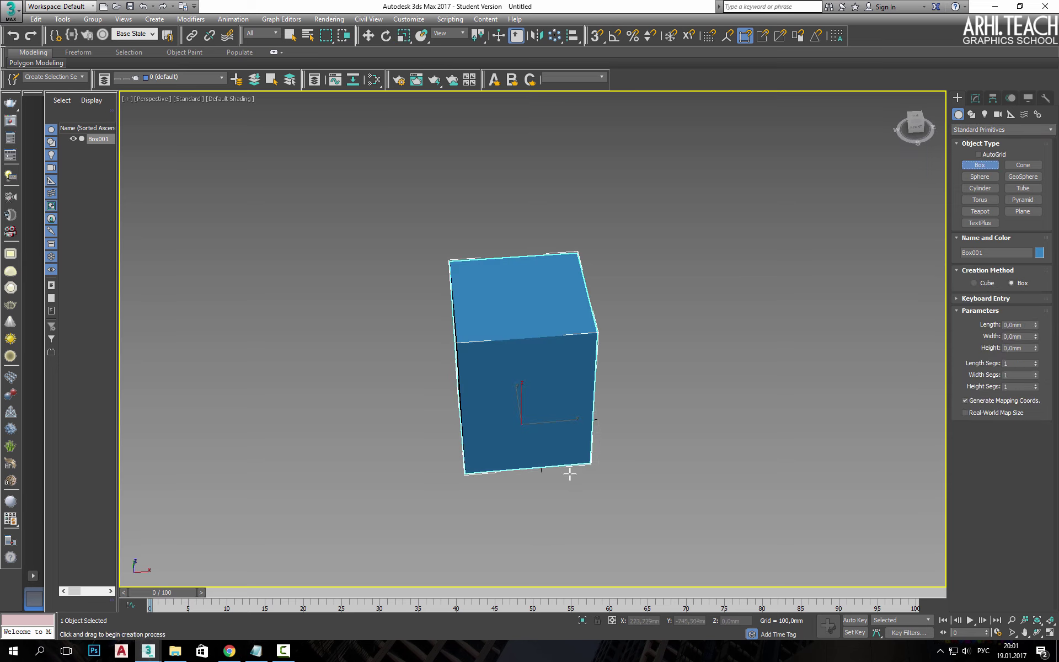
pyautogui.moveTo(570, 473); pyautogui.dragTo(466, 307)
# Give Box002 its height, then try rotating it about Z and cancel
pyautogui.click(494, 193)
pyautogui.keyDown('alt'); pyautogui.moveTo(790, 328); pyautogui.dragTo(766, 296, button='middle'); pyautogui.keyUp('alt')
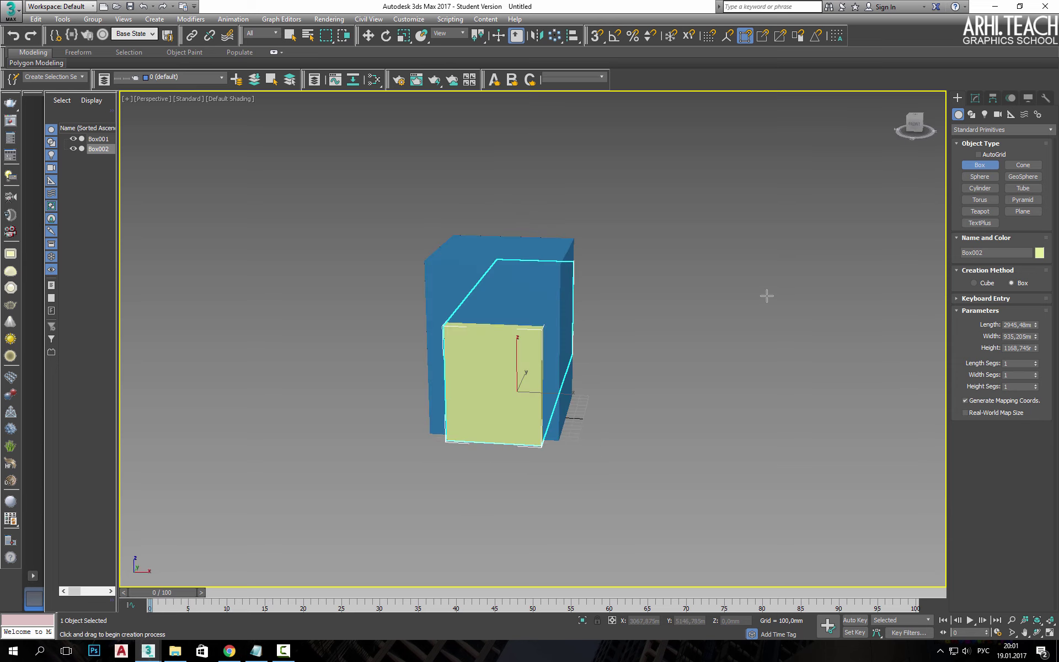
pyautogui.press('e')
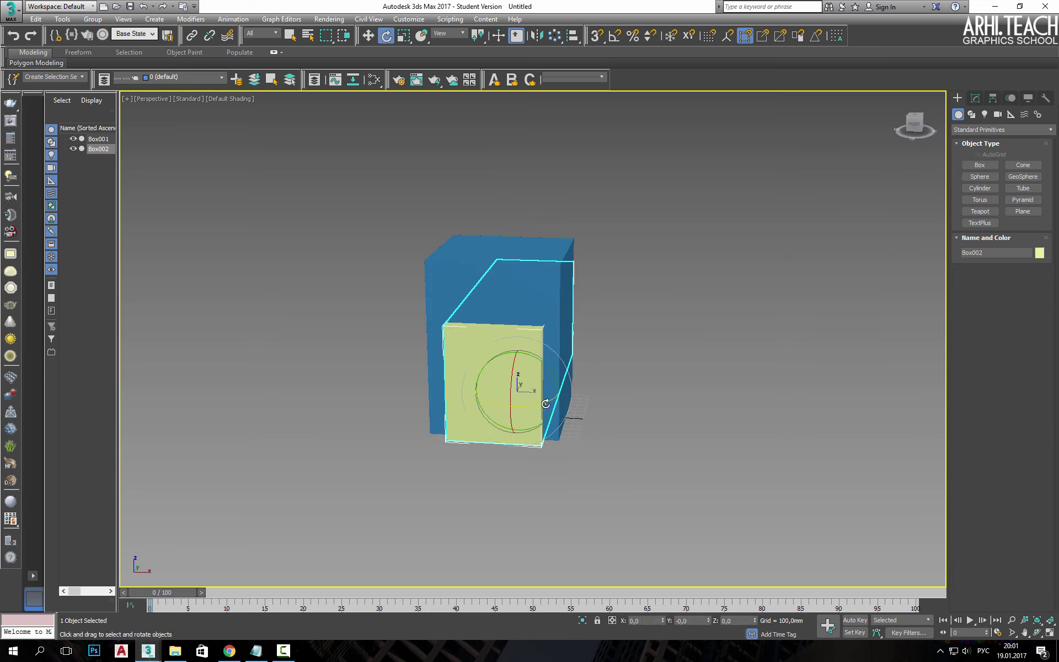
pyautogui.moveTo(547, 406); pyautogui.dragTo(441, 398)
pyautogui.rightClick(441, 398)
# With Angle Snap on, Shift-rotate a copy of Box002 by -90° about Z
pyautogui.click(597, 36)
pyautogui.click(597, 35)
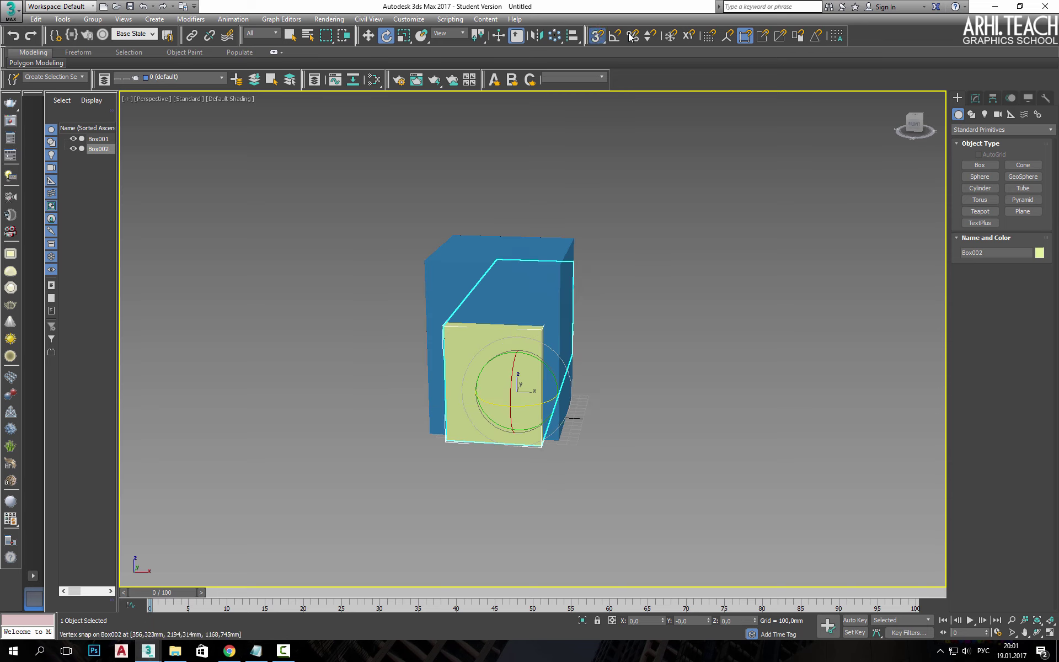
pyautogui.keyDown('shift'); pyautogui.moveTo(532, 407); pyautogui.dragTo(486, 414); pyautogui.keyUp('shift')
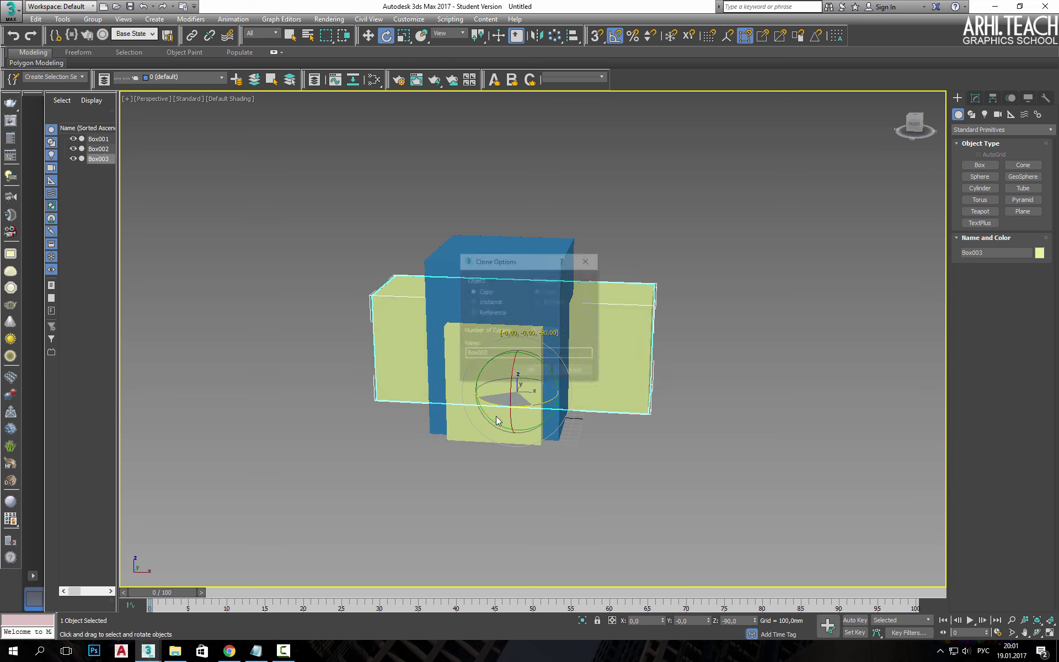
# Confirm the clone Box003 and slide it crosswise through the blue box
pyautogui.click(527, 376)
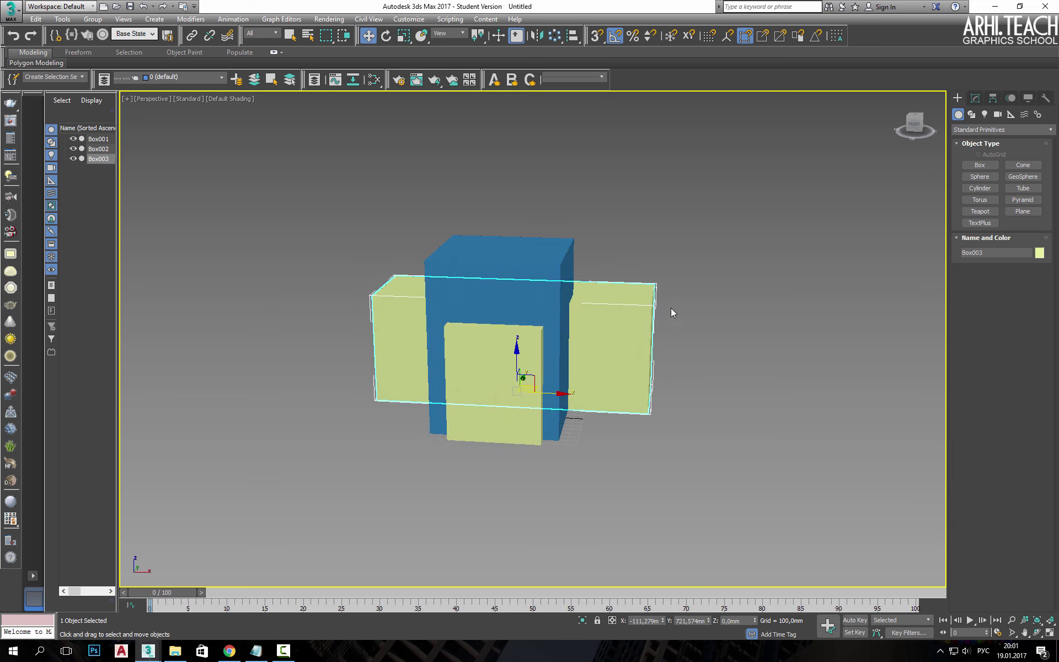
pyautogui.keyDown('alt'); pyautogui.moveTo(671, 307); pyautogui.dragTo(596, 344, button='middle'); pyautogui.keyUp('alt')
pyautogui.click(368, 35)
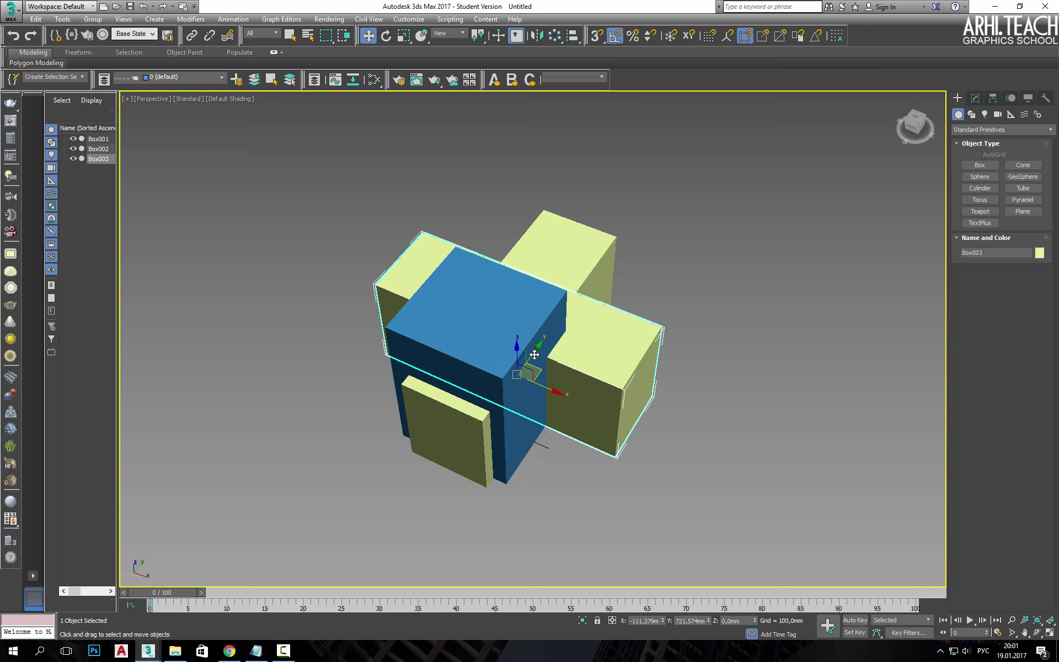
pyautogui.moveTo(535, 358); pyautogui.dragTo(515, 396)
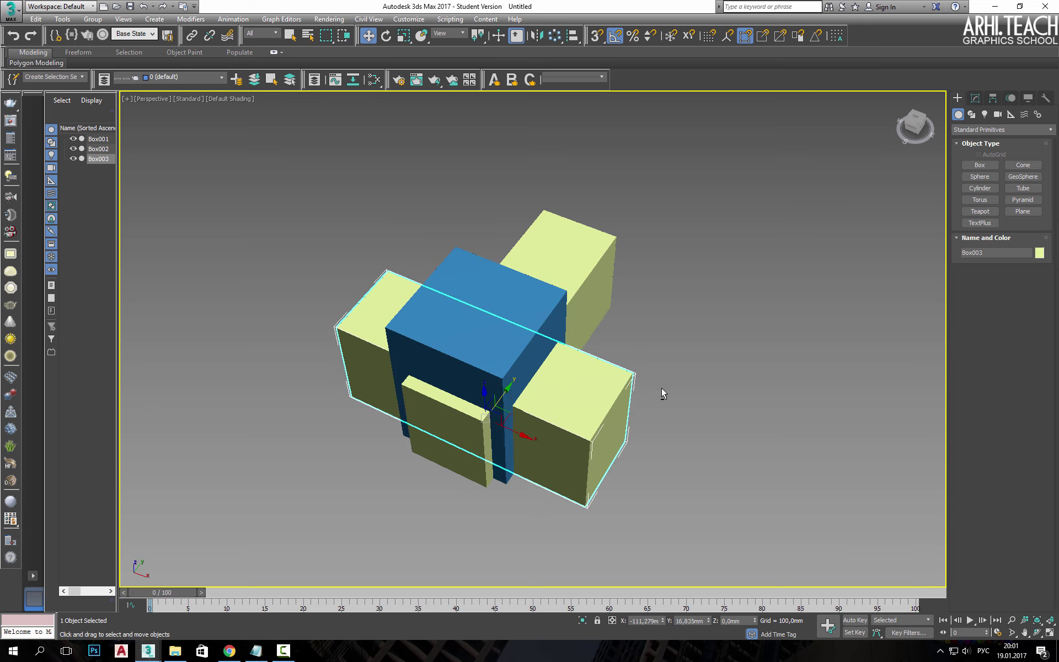
# Non-uniformly scale the blue Box001 taller along Z
pyautogui.keyDown('alt'); pyautogui.moveTo(661, 388); pyautogui.dragTo(607, 380, button='middle'); pyautogui.keyUp('alt')
pyautogui.click(466, 304)
pyautogui.press('r')
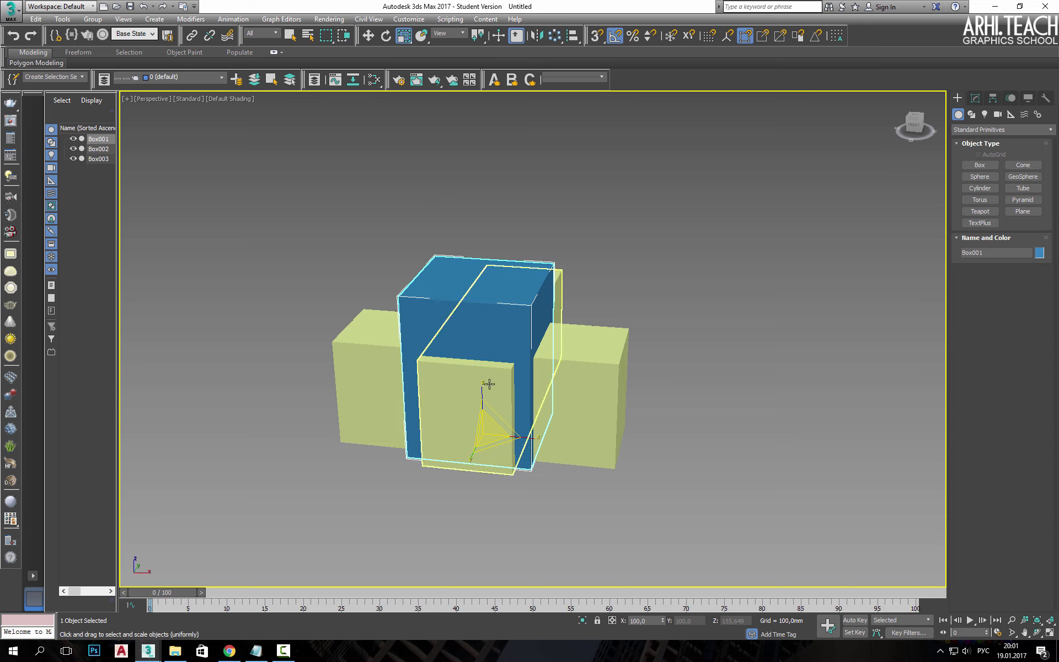
pyautogui.press('r')
pyautogui.moveTo(484, 387)
pyautogui.mouseDown()
pyautogui.moveTo(495, 383)
pyautogui.moveTo(498, 265)
pyautogui.mouseUp()
# Shift-move Box002 upward to clone Box004 and position it on top
pyautogui.click(464, 392)
pyautogui.press('w')
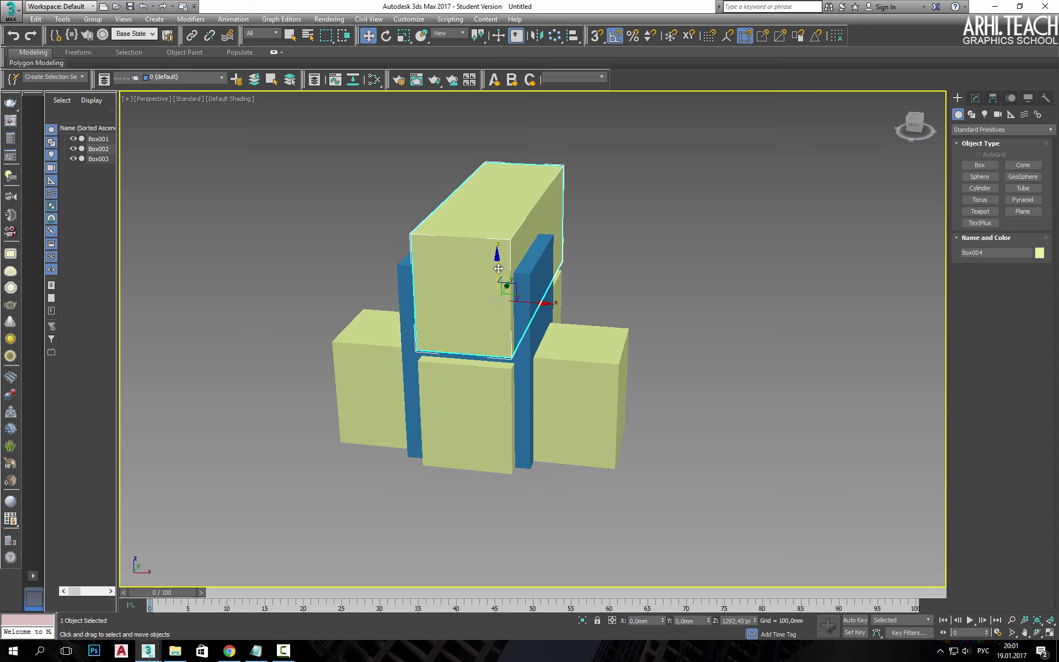
pyautogui.keyDown('shift'); pyautogui.moveTo(498, 264); pyautogui.dragTo(498, 257); pyautogui.keyUp('shift')
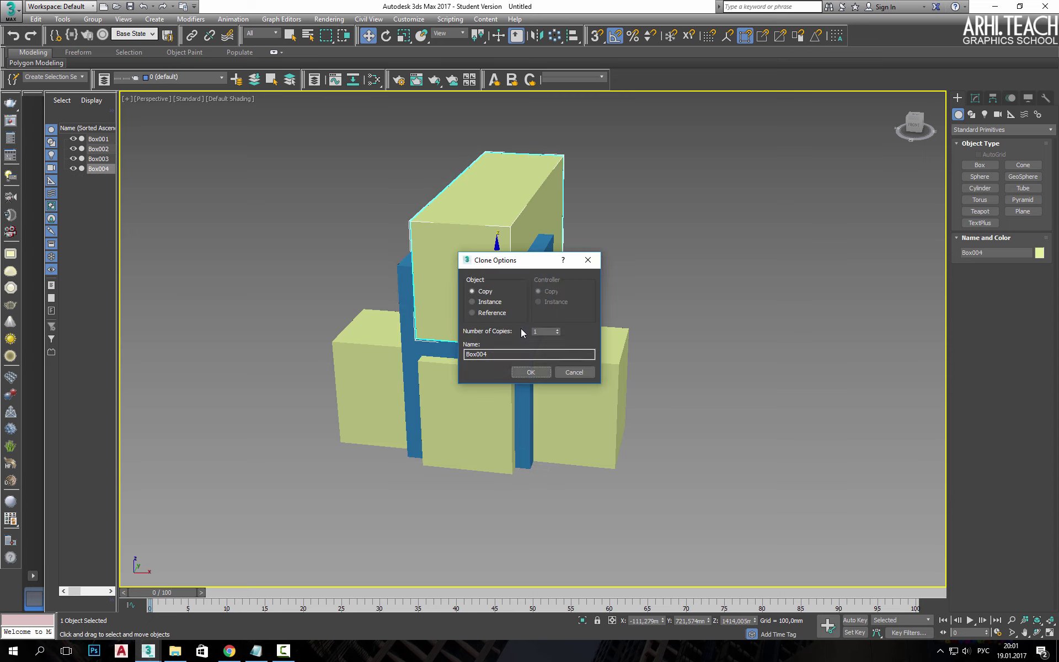
pyautogui.click(531, 370)
pyautogui.keyDown('alt'); pyautogui.moveTo(499, 273); pyautogui.dragTo(491, 264, button='middle'); pyautogui.keyUp('alt')
pyautogui.moveTo(492, 264)
pyautogui.mouseDown()
pyautogui.moveTo(493, 277)
pyautogui.moveTo(425, 303)
pyautogui.mouseUp()
pyautogui.press('r')
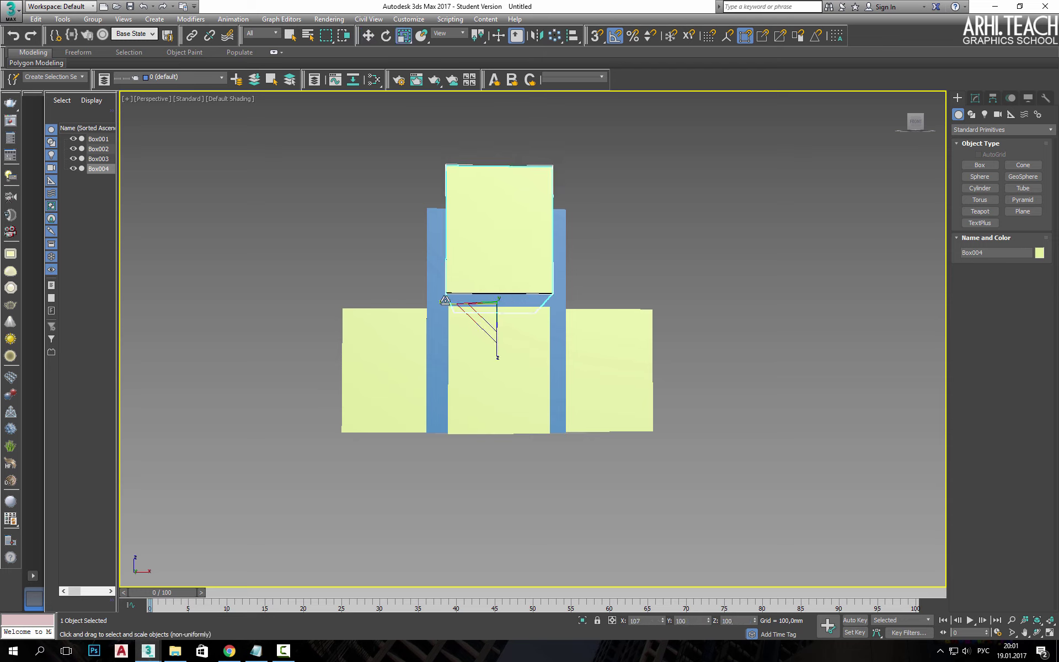
pyautogui.press('w')
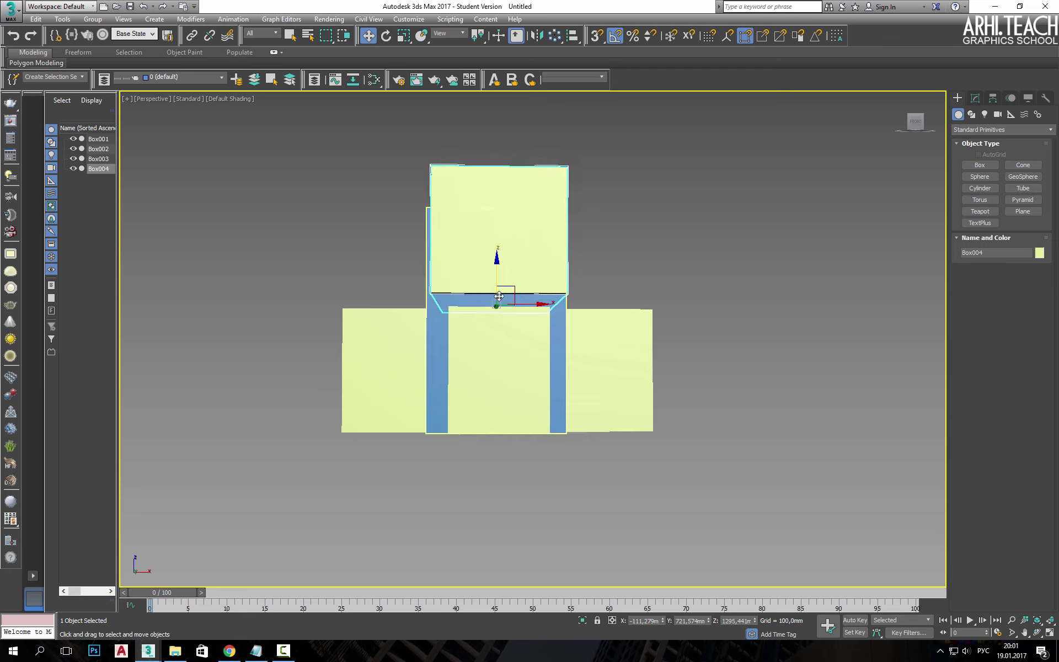
pyautogui.moveTo(533, 304); pyautogui.dragTo(518, 305)
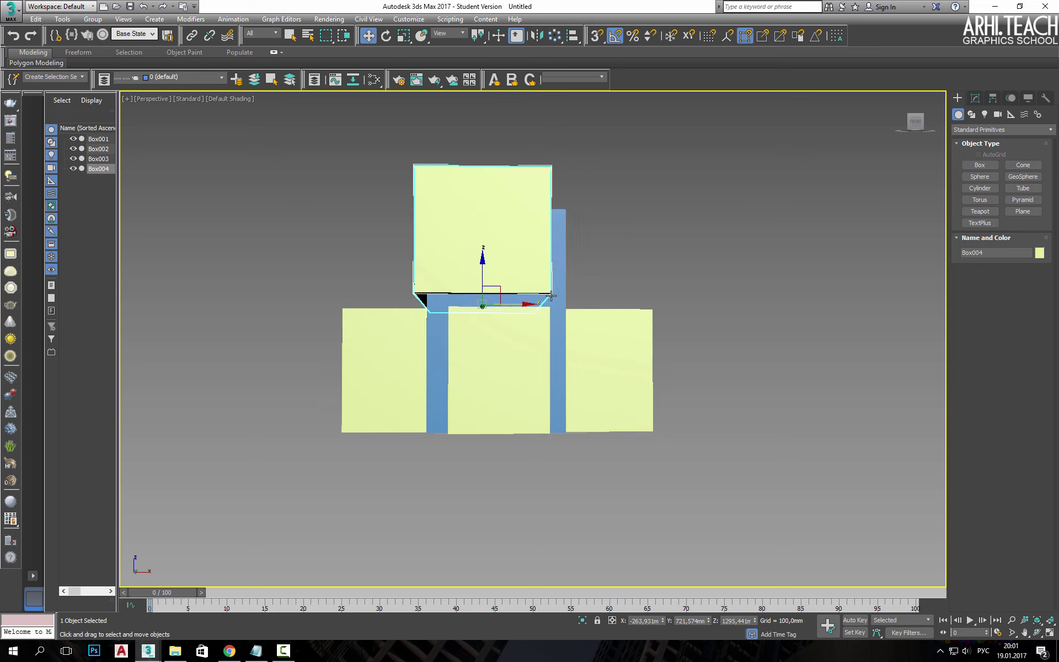
# Scale Box001 taller so it reaches the top yellow box
pyautogui.keyDown('alt'); pyautogui.moveTo(517, 304); pyautogui.dragTo(541, 265, button='middle'); pyautogui.keyUp('alt')
pyautogui.click(541, 266)
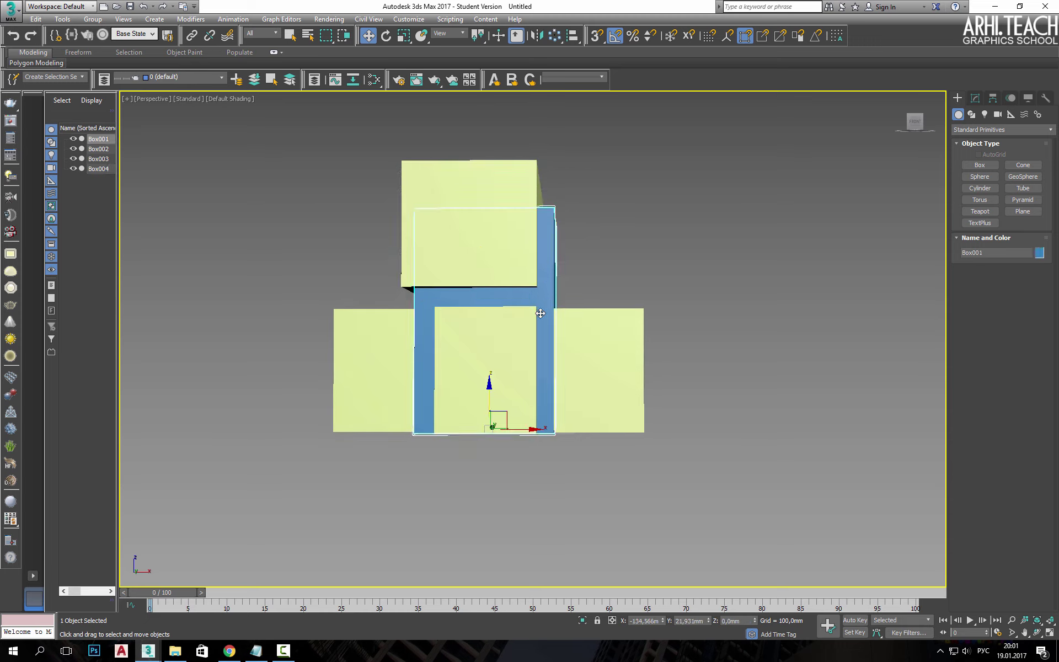
pyautogui.press('r')
pyautogui.moveTo(490, 474); pyautogui.dragTo(491, 499)
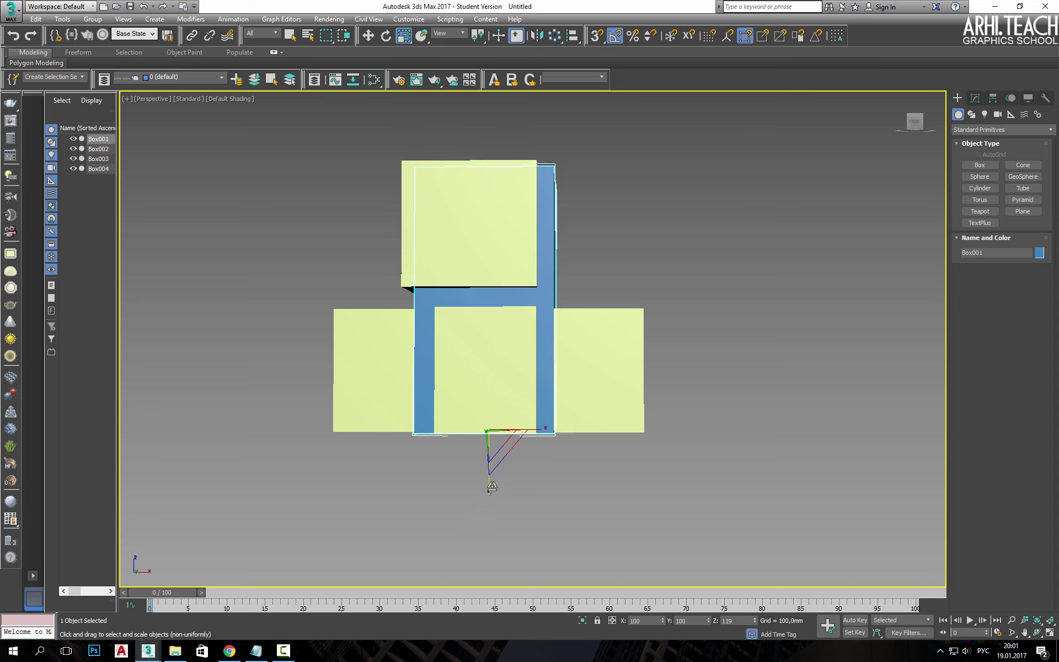
pyautogui.moveTo(651, 237)
pyautogui.keyDown('alt'); pyautogui.mouseDown(button='middle')
pyautogui.moveTo(731, 249)
pyautogui.moveTo(558, 317)
pyautogui.mouseUp(button='middle'); pyautogui.keyUp('alt')
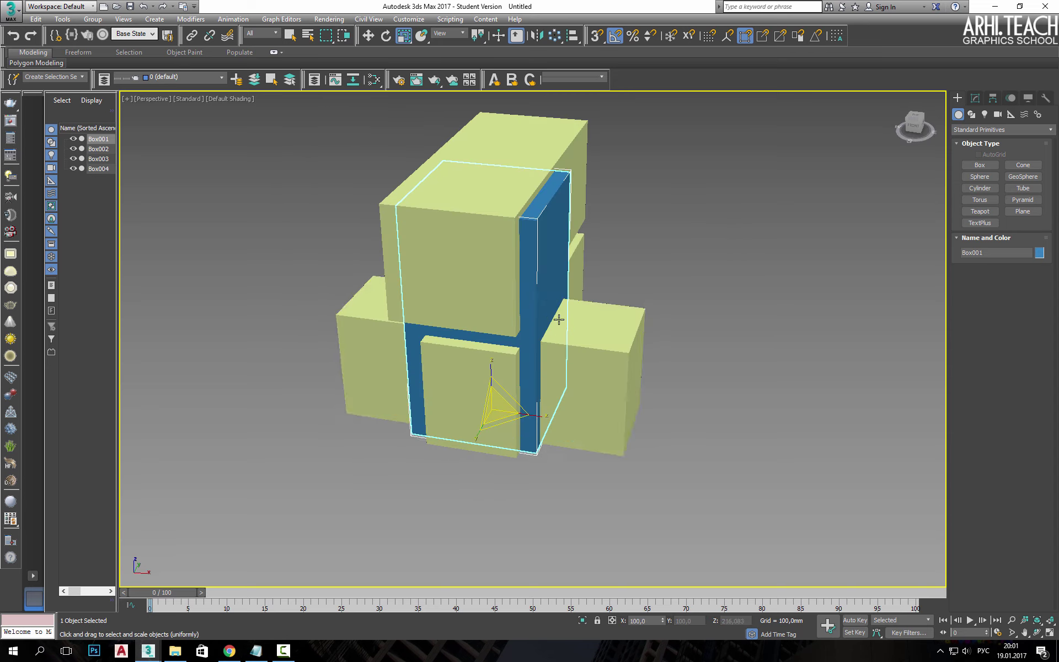
pyautogui.keyDown('alt'); pyautogui.moveTo(548, 276); pyautogui.dragTo(706, 284, button='middle'); pyautogui.keyUp('alt')
# Use Compound Objects > ProBoolean on Box001 to subtract the remaining yellow boxes
pyautogui.click(975, 98)
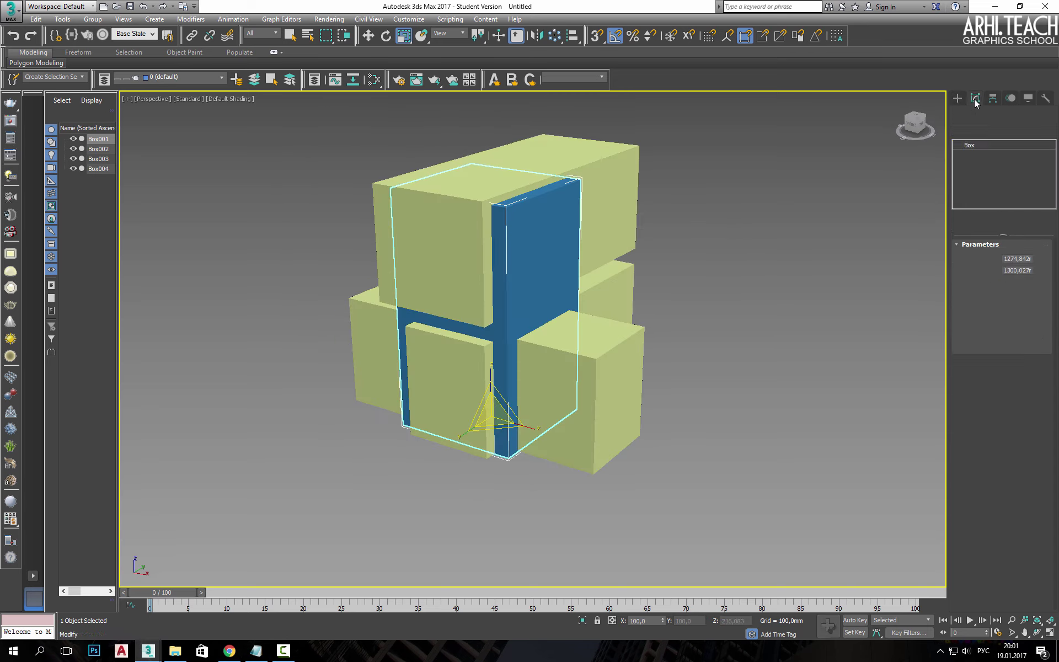
pyautogui.click(957, 98)
pyautogui.click(972, 132)
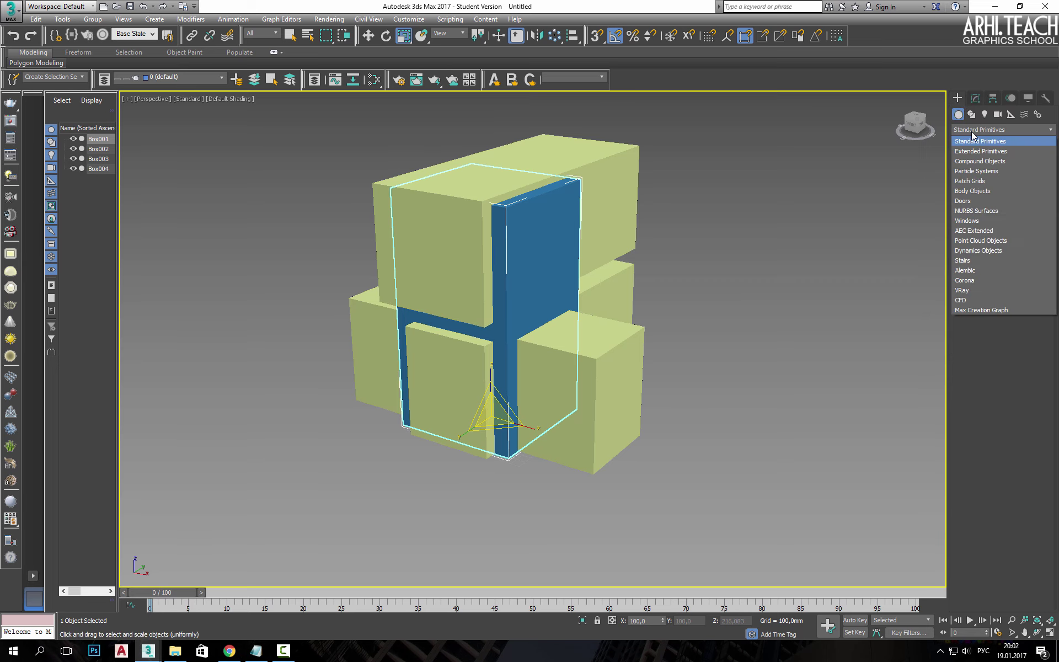
pyautogui.click(974, 165)
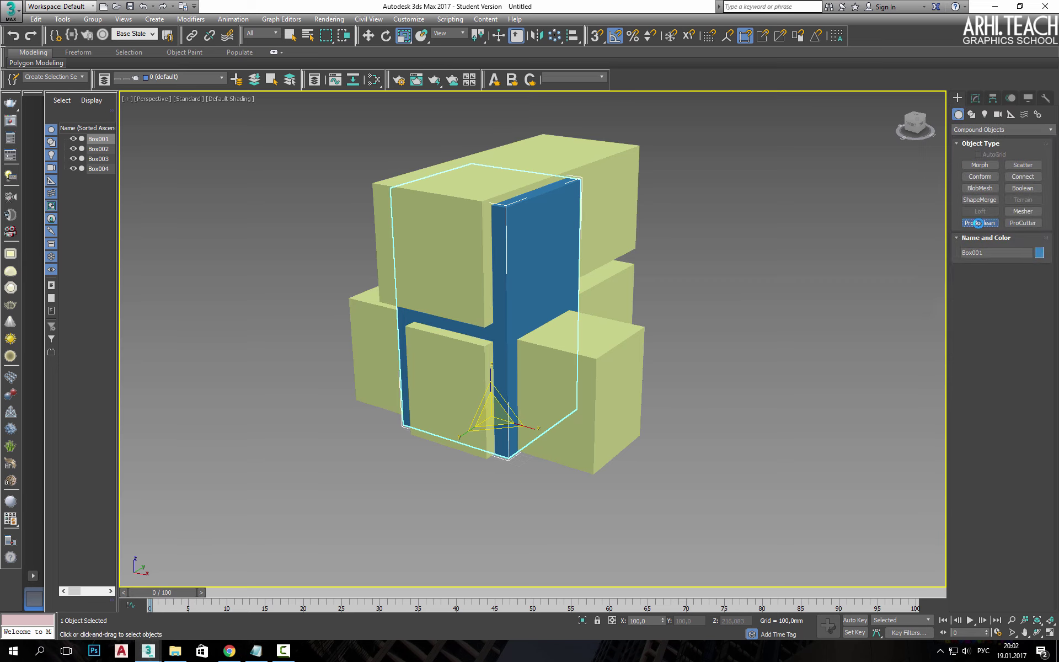
pyautogui.click(980, 223)
pyautogui.click(996, 281)
pyautogui.click(596, 267)
pyautogui.click(606, 362)
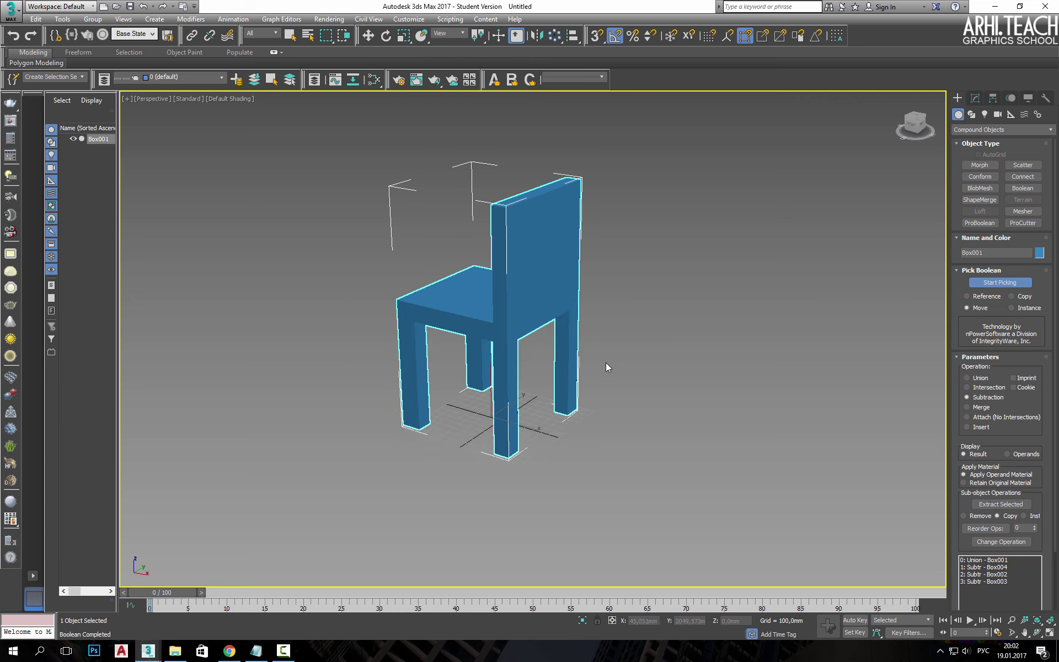
pyautogui.press('w')
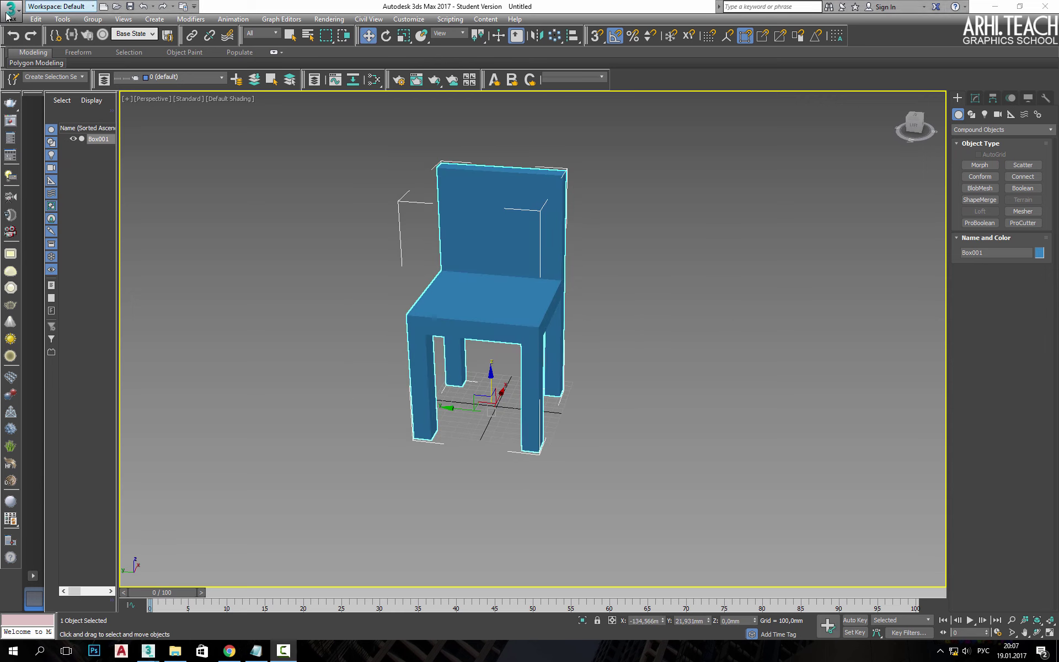
# Save As into a new folder 'taburetka', naming the file tabu.max
pyautogui.click(10, 9)
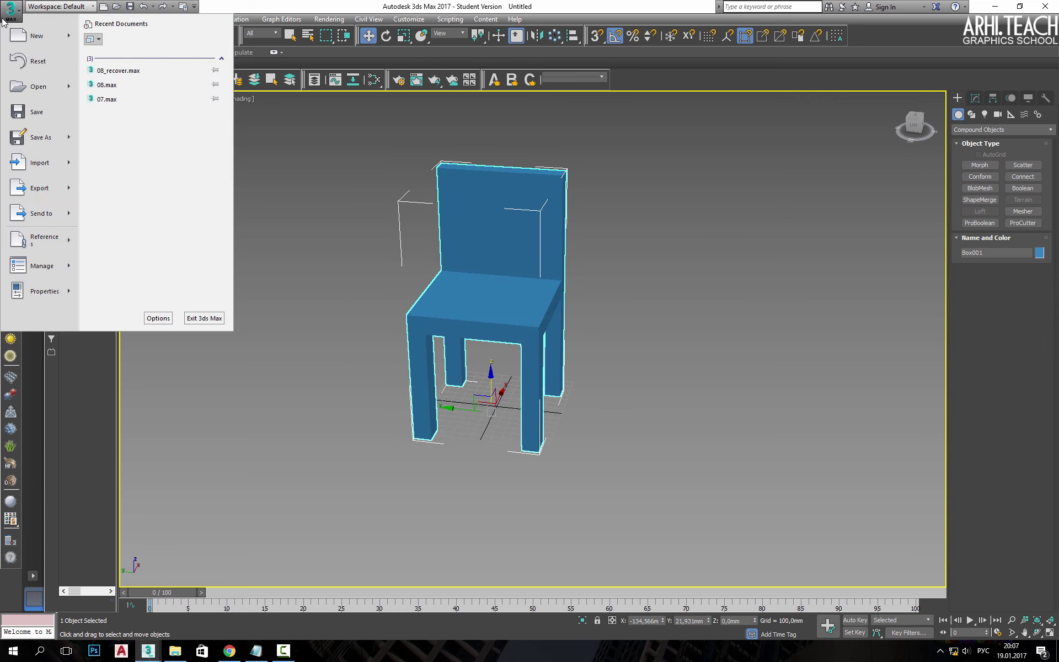
pyautogui.click(46, 142)
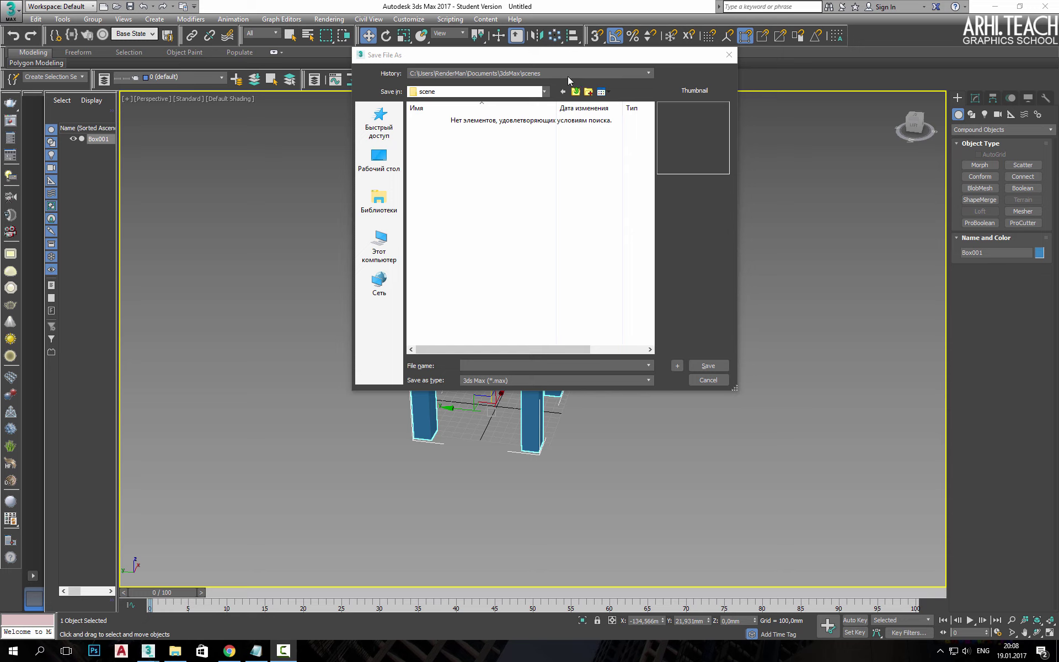
pyautogui.click(589, 93)
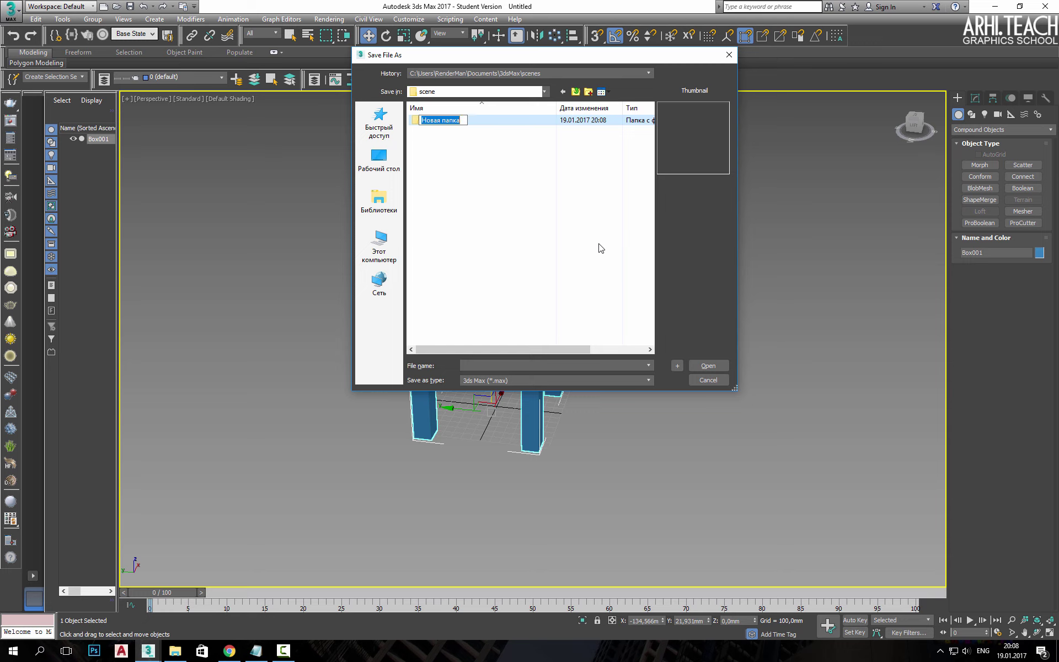
pyautogui.write('ta')
pyautogui.write('b')
pyautogui.write('uret')
pyautogui.write('ka')
pyautogui.press('Return')
pyautogui.press('Return')
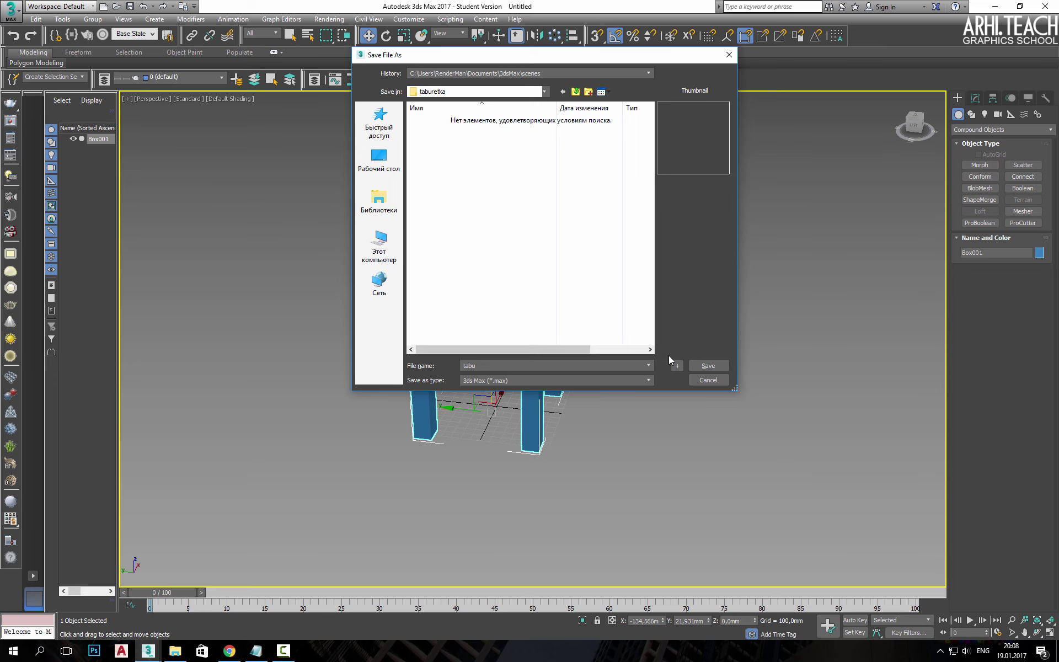
pyautogui.click(708, 366)
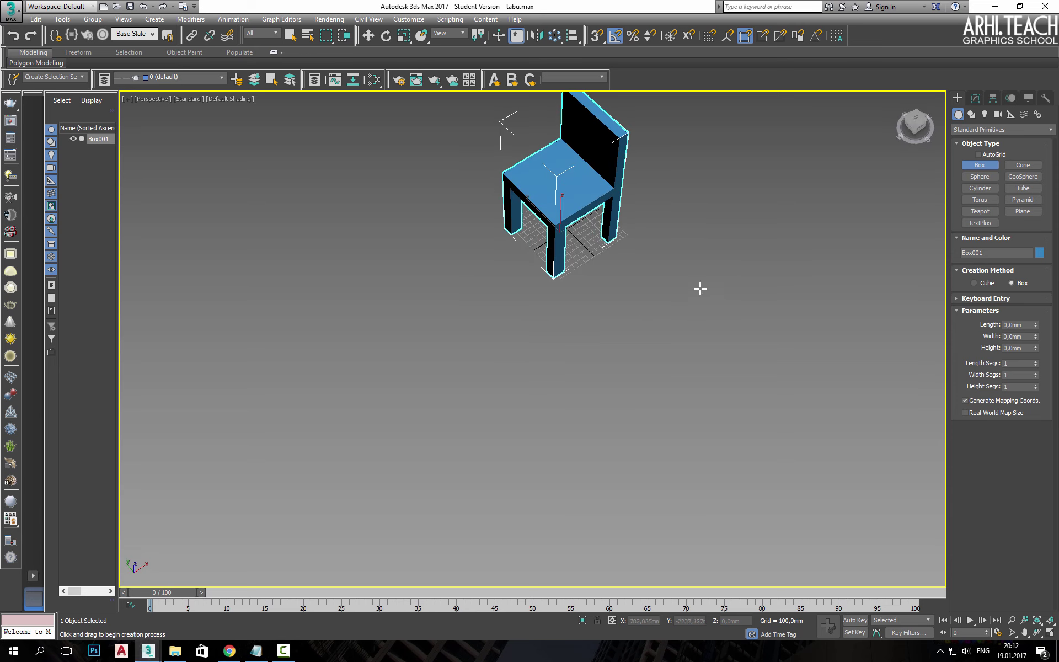
# Draw a large flat box, Box002, beside the chair
pyautogui.moveTo(674, 274); pyautogui.dragTo(554, 443)
pyautogui.moveTo(522, 549); pyautogui.dragTo(519, 608)
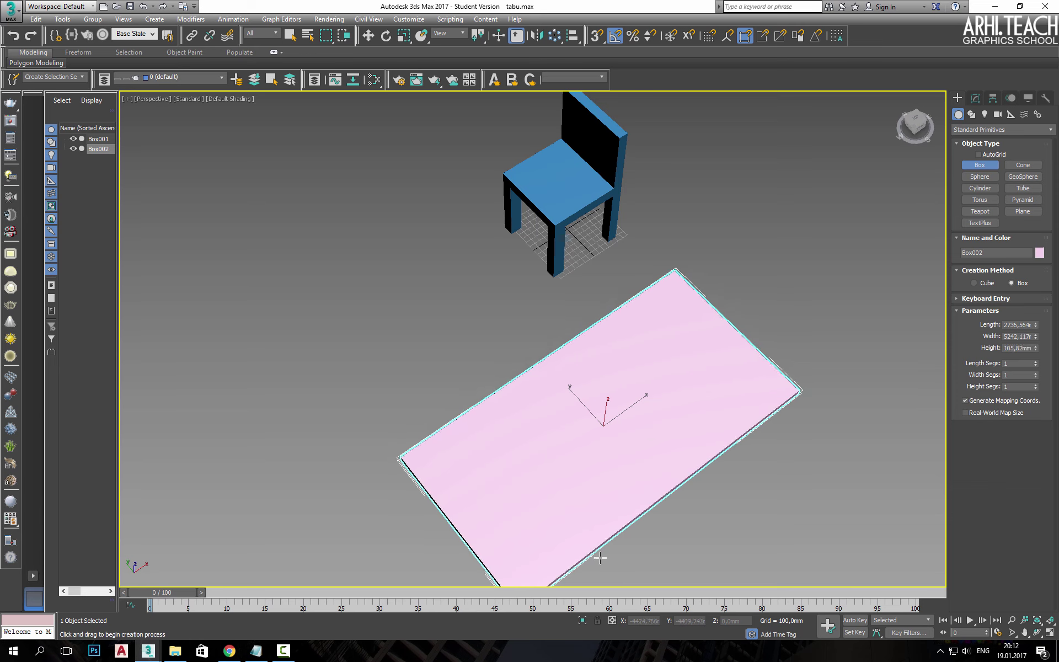
pyautogui.keyDown('alt'); pyautogui.moveTo(712, 366); pyautogui.dragTo(687, 361, button='middle'); pyautogui.keyUp('alt')
pyautogui.rightClick(687, 362)
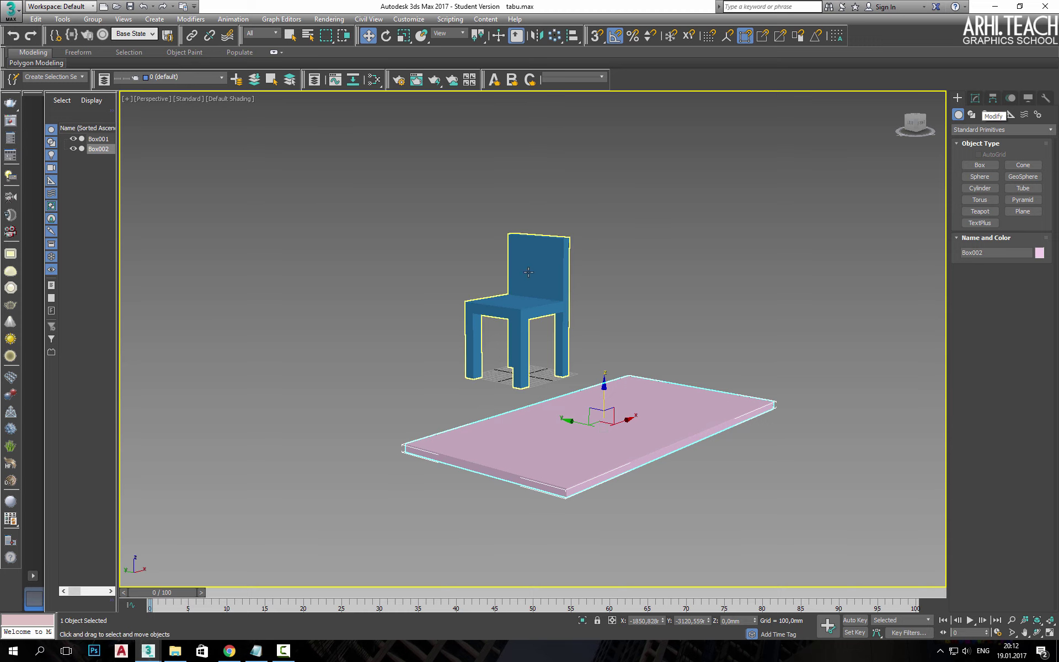
# Raise Box002 to Z = 700 mm
pyautogui.keyDown('alt'); pyautogui.moveTo(574, 300); pyautogui.dragTo(531, 311, button='middle'); pyautogui.keyUp('alt')
pyautogui.scroll(3, 531, 311)
pyautogui.scroll(-3, 531, 311)
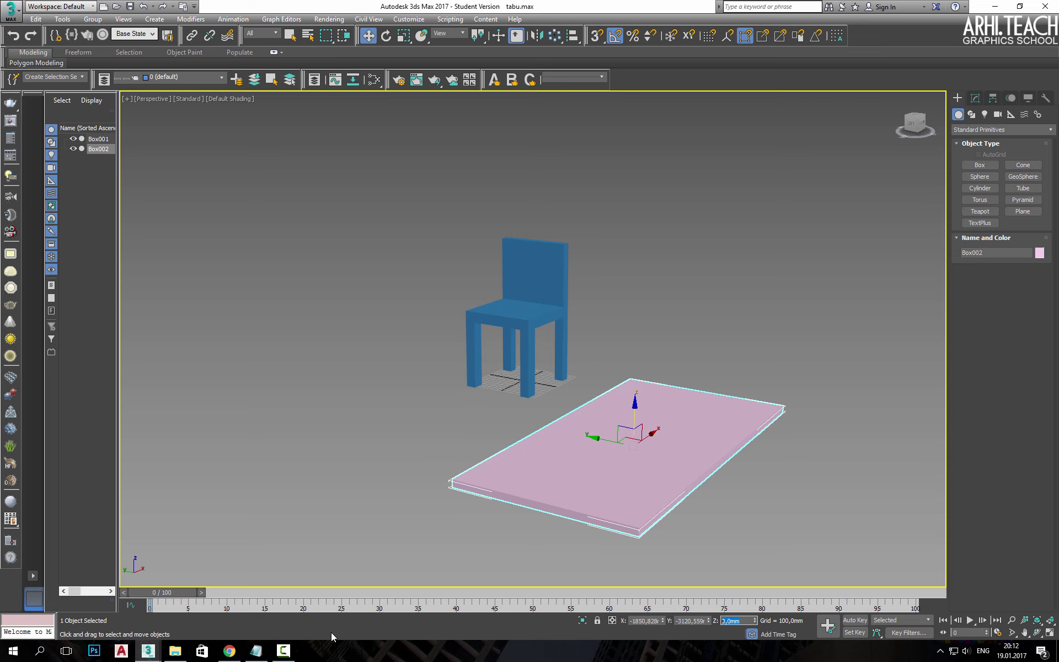
pyautogui.write('700')
pyautogui.press('Return')
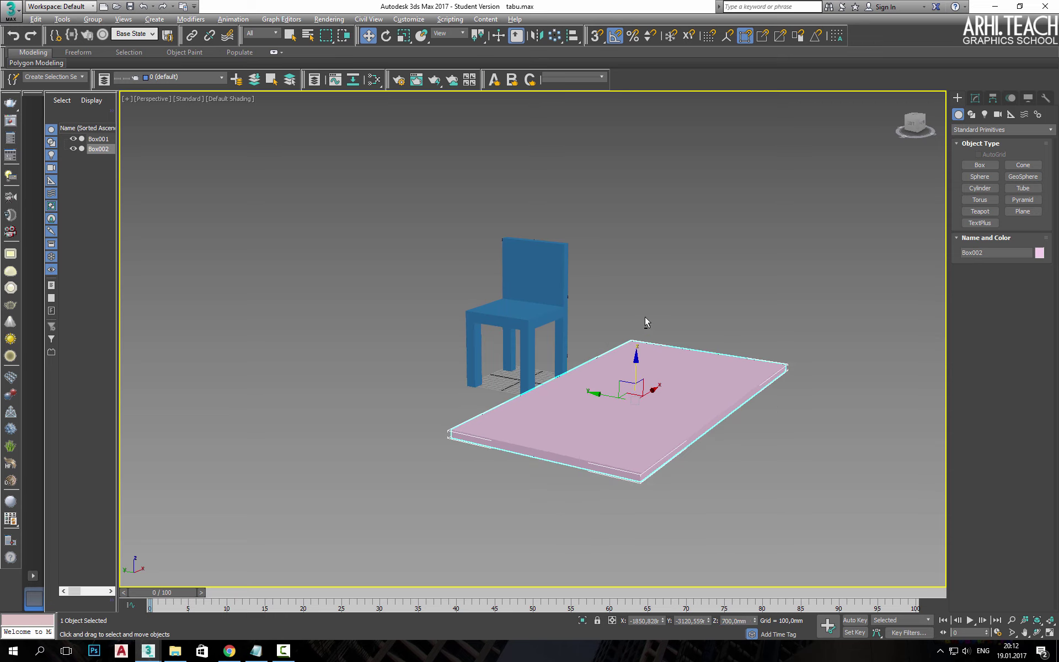
pyautogui.keyDown('alt'); pyautogui.moveTo(644, 316); pyautogui.dragTo(663, 259, button='middle'); pyautogui.keyUp('alt')
pyautogui.click(500, 354)
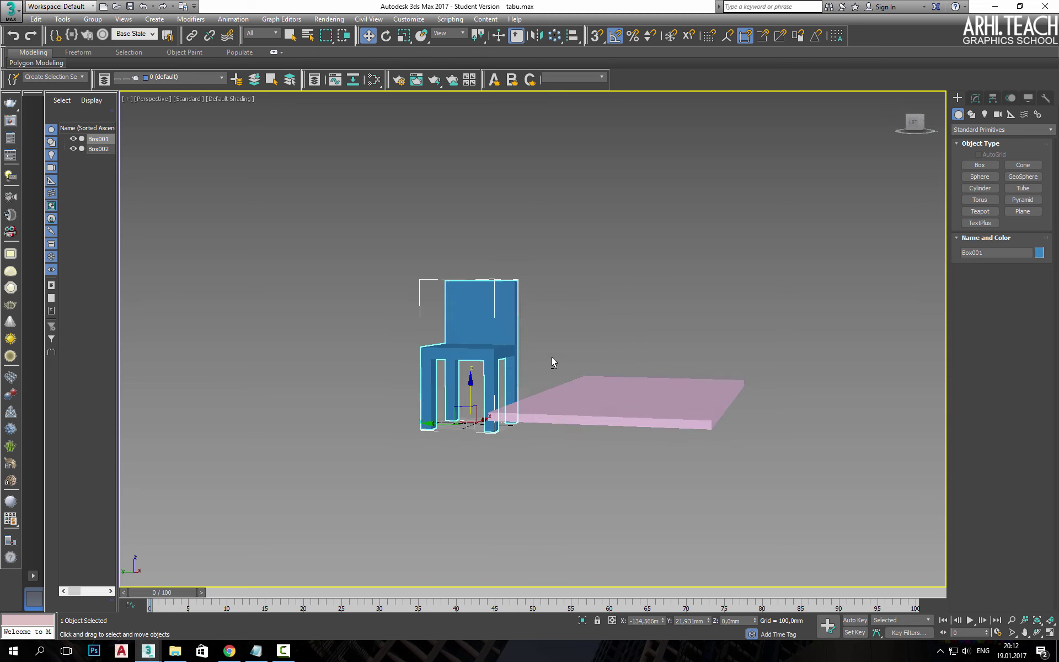
# Set Box002's parameters to Length 1500, Width 750, Height 50 mm
pyautogui.click(552, 394)
pyautogui.moveTo(551, 394)
pyautogui.keyDown('alt'); pyautogui.mouseDown(button='middle')
pyautogui.moveTo(598, 409)
pyautogui.moveTo(452, 217)
pyautogui.mouseUp(button='middle'); pyautogui.keyUp('alt')
pyautogui.click(975, 97)
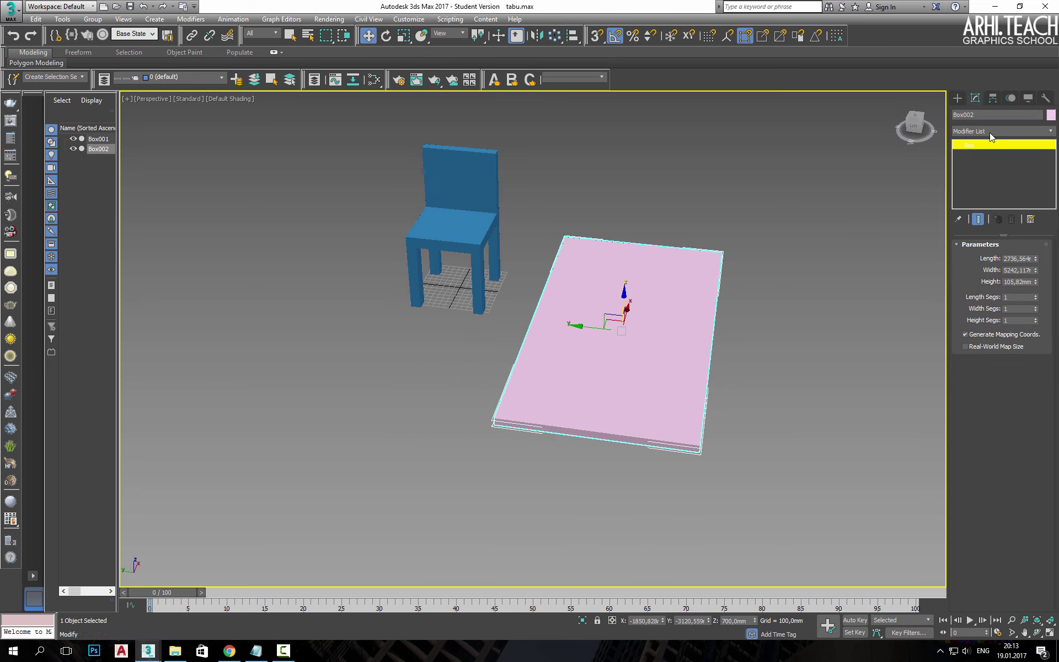
pyautogui.doubleClick(1018, 257)
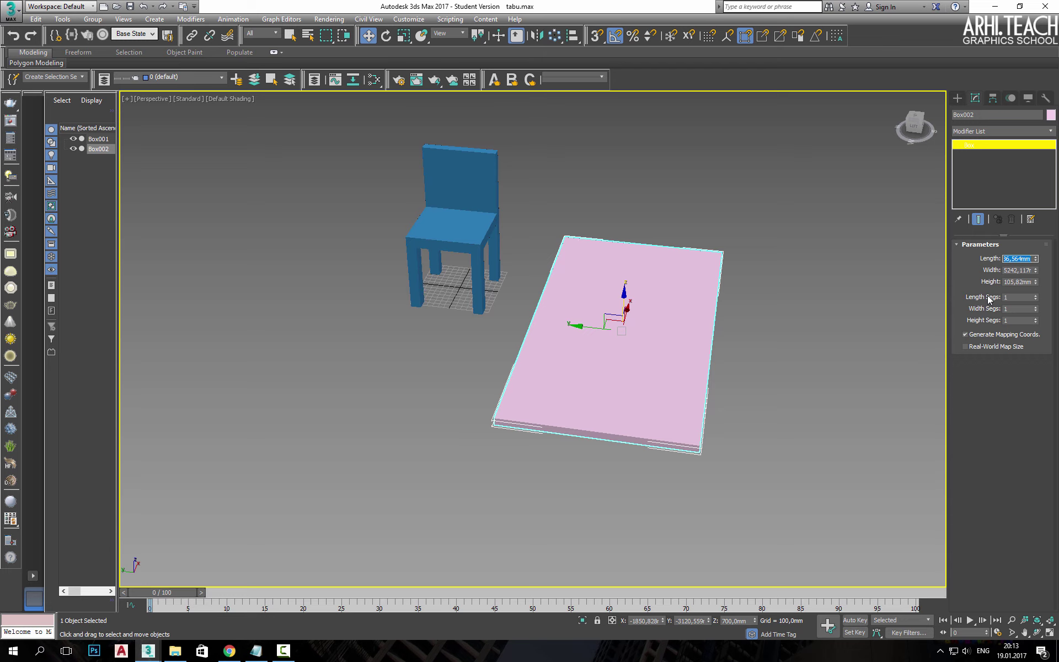
pyautogui.write('1500')
pyautogui.press('Return')
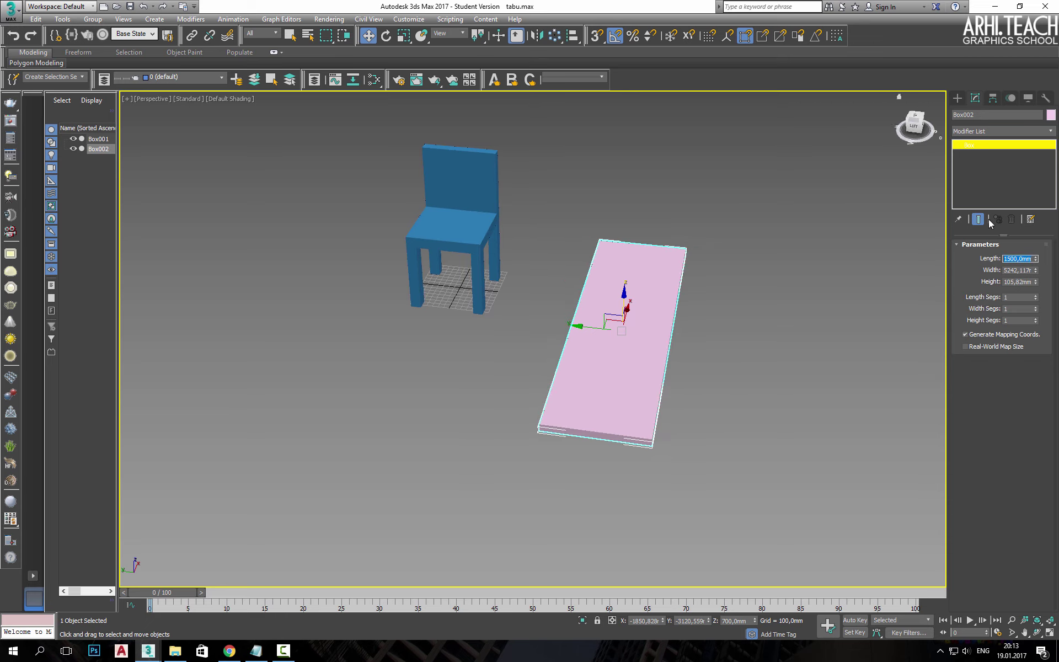
pyautogui.moveTo(1007, 271); pyautogui.dragTo(1024, 270)
pyautogui.write('750')
pyautogui.press('Return')
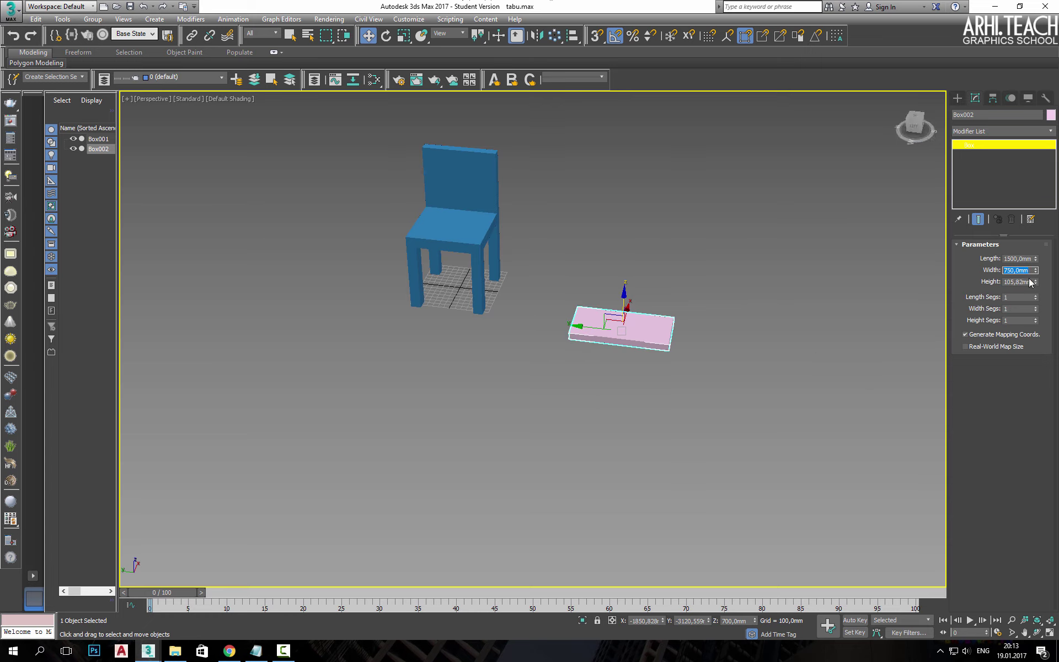
pyautogui.doubleClick(1029, 281)
pyautogui.write('50')
pyautogui.press('Return')
# Create a new helper box, Box003, overlapping the chair
pyautogui.keyDown('alt'); pyautogui.moveTo(751, 276); pyautogui.dragTo(643, 278, button='middle'); pyautogui.keyUp('alt')
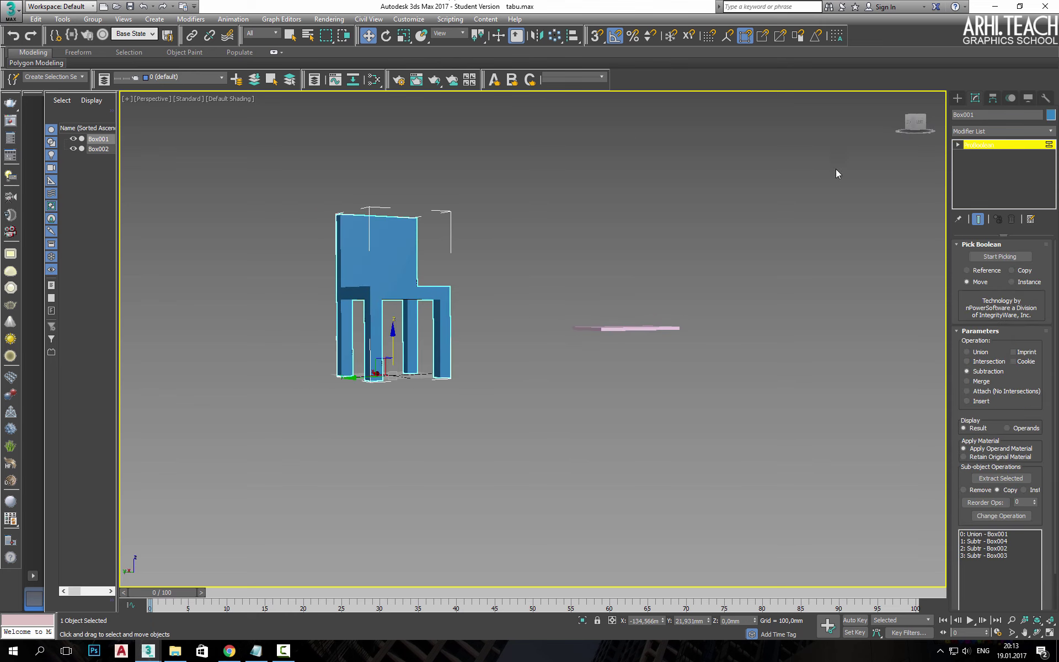
pyautogui.click(957, 98)
pyautogui.click(979, 165)
pyautogui.keyDown('alt'); pyautogui.moveTo(496, 386); pyautogui.dragTo(540, 359, button='middle'); pyautogui.keyUp('alt')
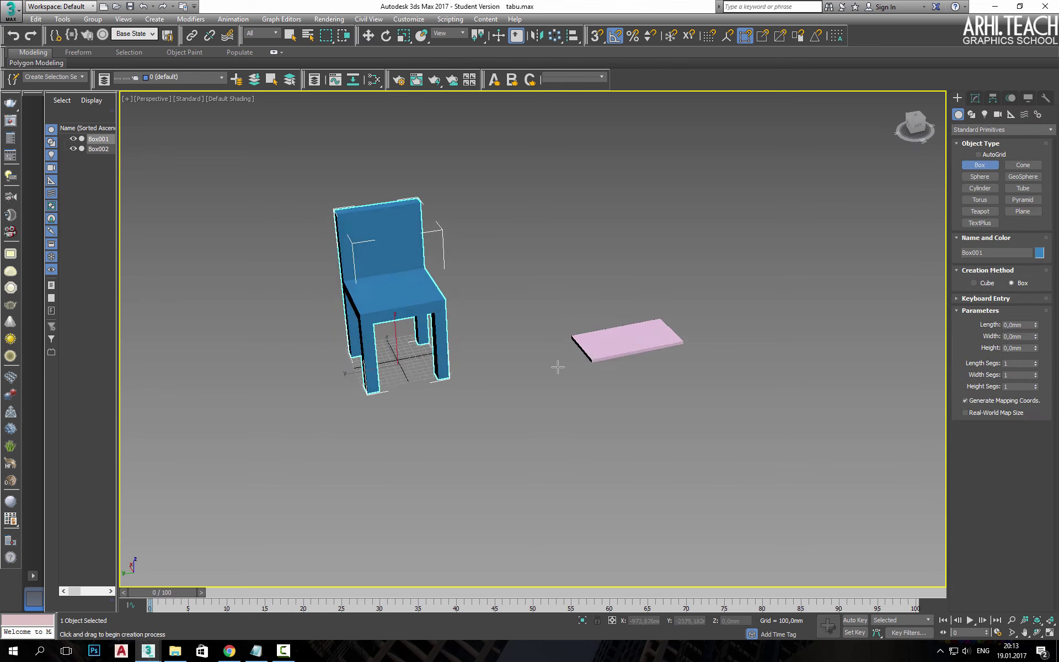
pyautogui.moveTo(445, 390); pyautogui.dragTo(498, 333)
pyautogui.moveTo(408, 338); pyautogui.dragTo(399, 330)
# Make the helper box 450 mm tall, then shrink the chair and move it beside the tabletop
pyautogui.click(547, 241)
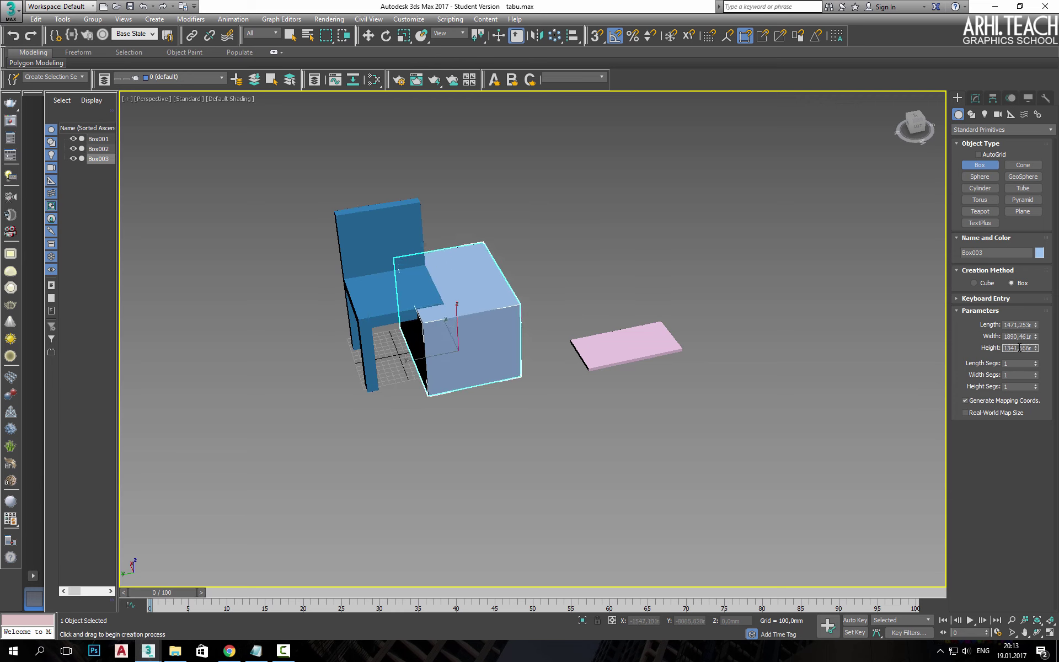
pyautogui.write('450')
pyautogui.press('Return')
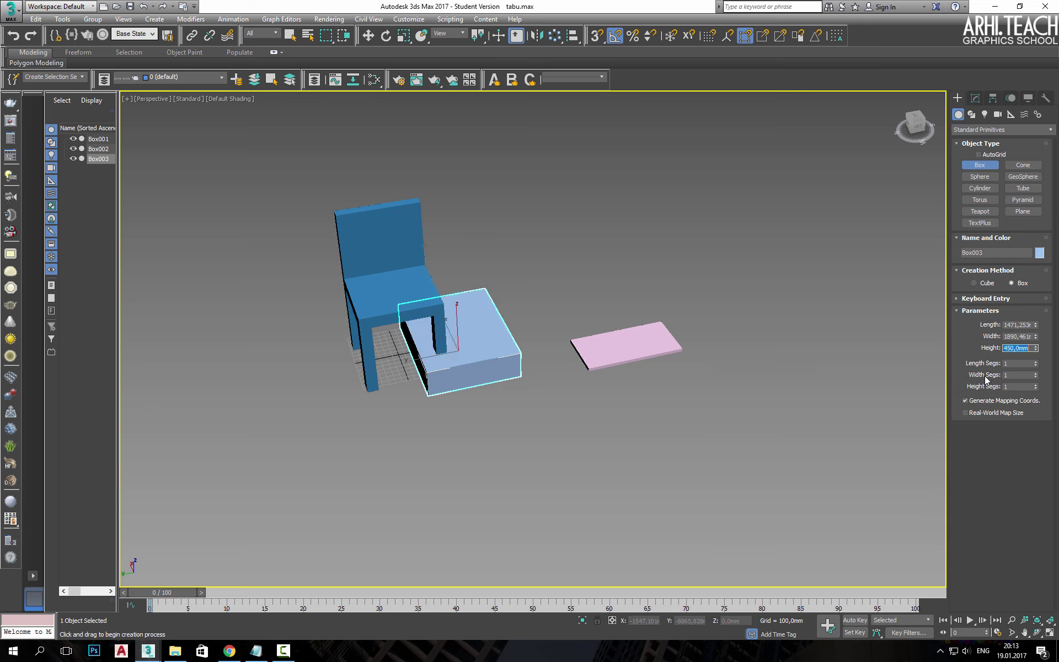
pyautogui.press('w')
pyautogui.click(402, 284)
pyautogui.click(403, 35)
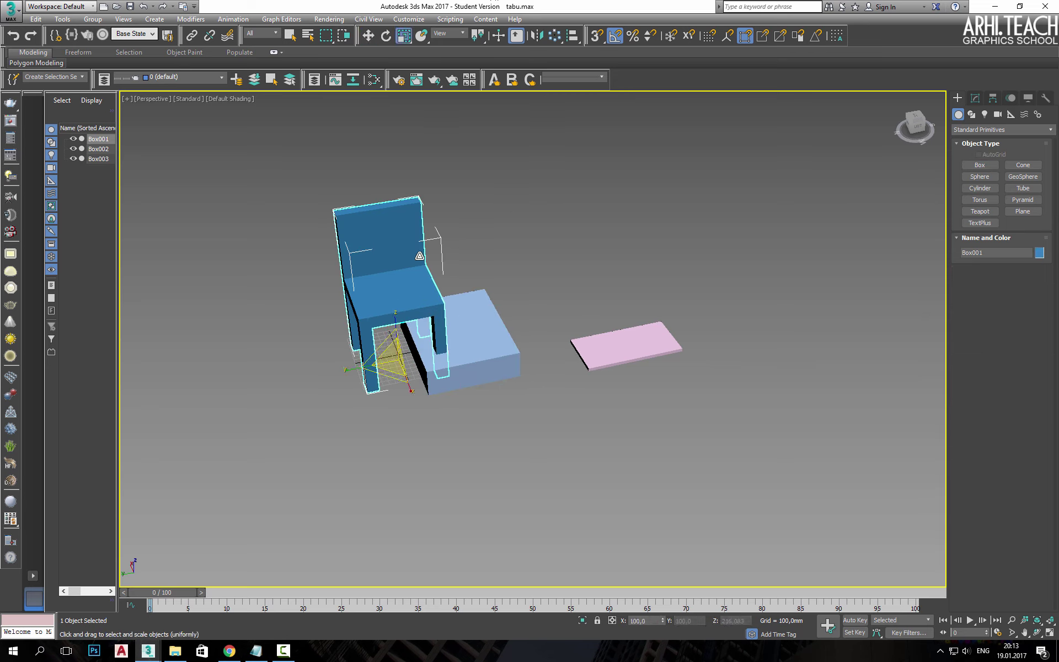
pyautogui.moveTo(394, 359); pyautogui.dragTo(413, 474)
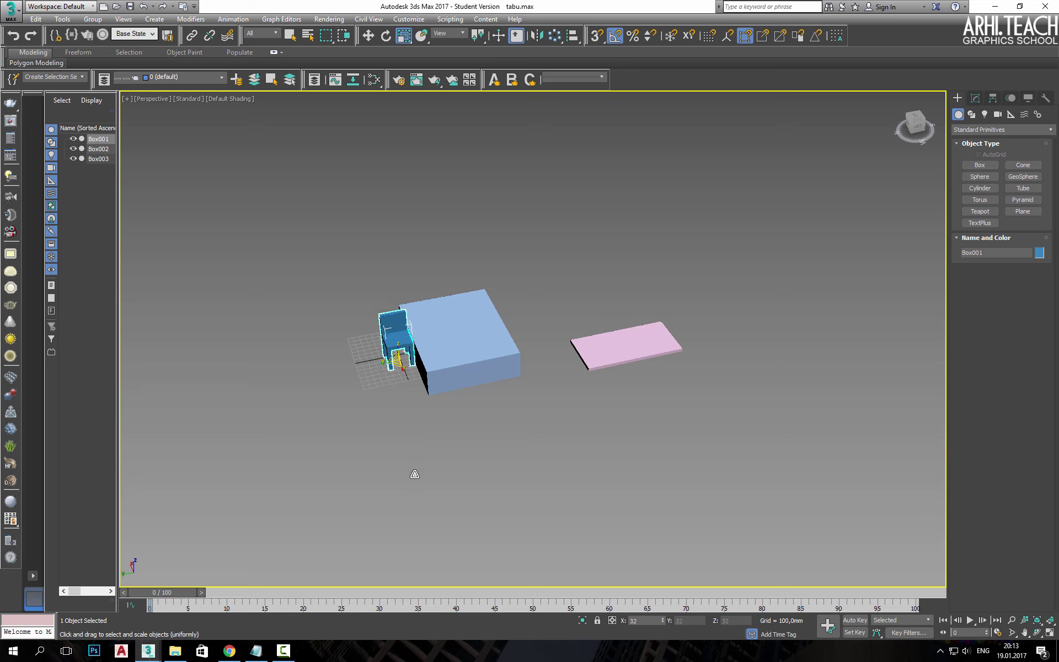
pyautogui.press('w')
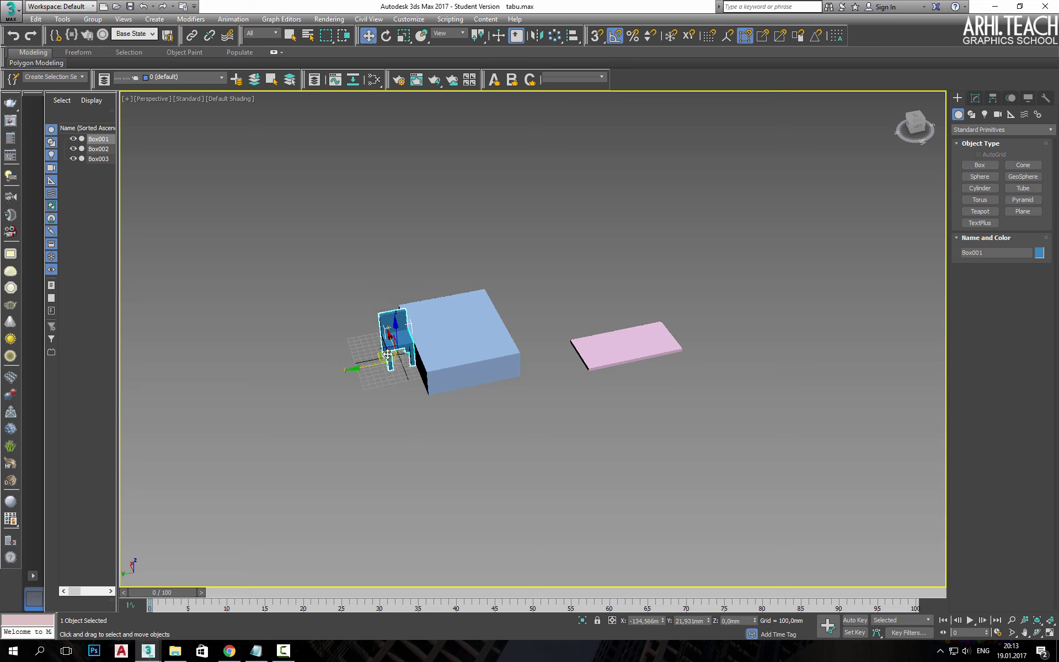
pyautogui.moveTo(387, 353); pyautogui.dragTo(567, 366)
# Delete the helper box Box003
pyautogui.moveTo(665, 366)
pyautogui.keyDown('alt'); pyautogui.mouseDown(button='middle')
pyautogui.moveTo(687, 325)
pyautogui.moveTo(710, 343)
pyautogui.moveTo(611, 356)
pyautogui.moveTo(582, 316)
pyautogui.mouseUp(button='middle'); pyautogui.keyUp('alt')
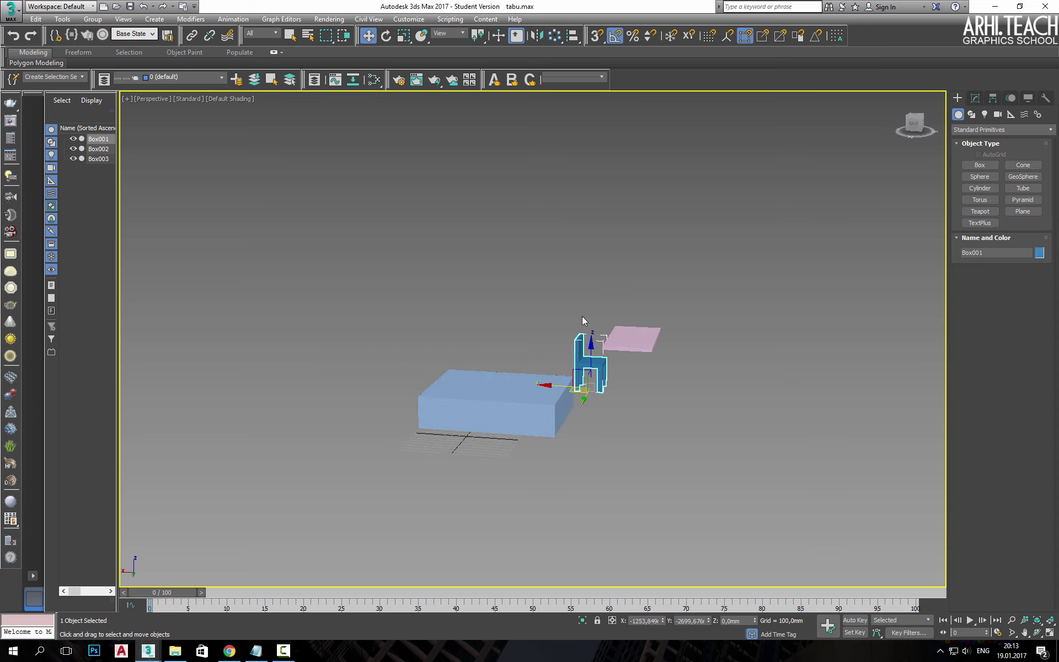
pyautogui.click(476, 416)
pyautogui.press('Delete')
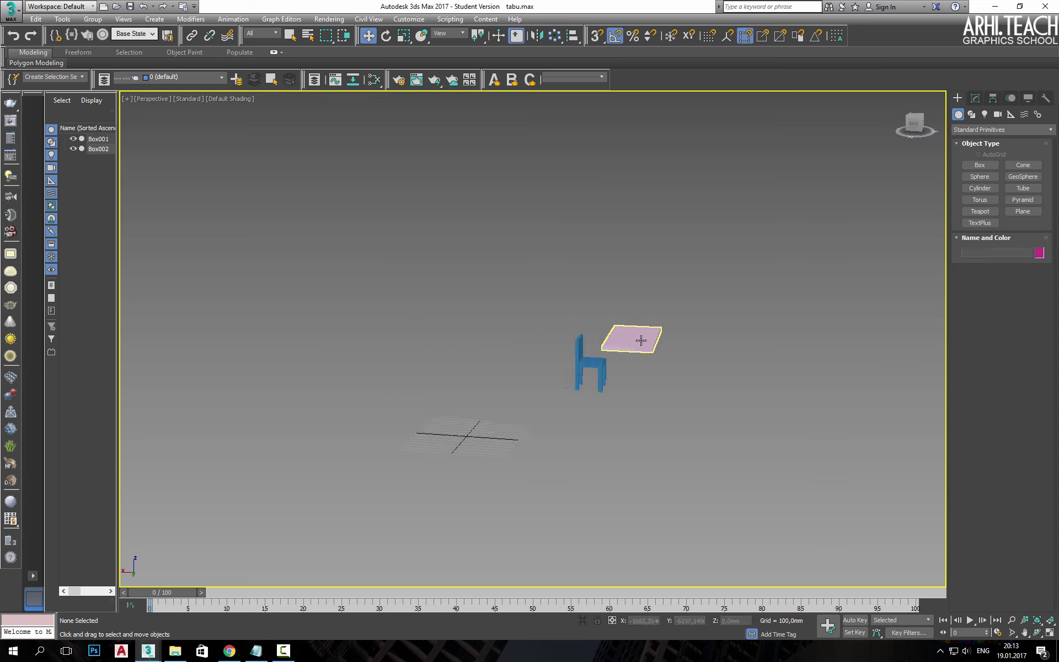
pyautogui.click(641, 341)
pyautogui.moveTo(641, 340)
pyautogui.keyDown('alt'); pyautogui.mouseDown(button='middle')
pyautogui.moveTo(631, 388)
pyautogui.moveTo(650, 357)
pyautogui.mouseUp(button='middle'); pyautogui.keyUp('alt')
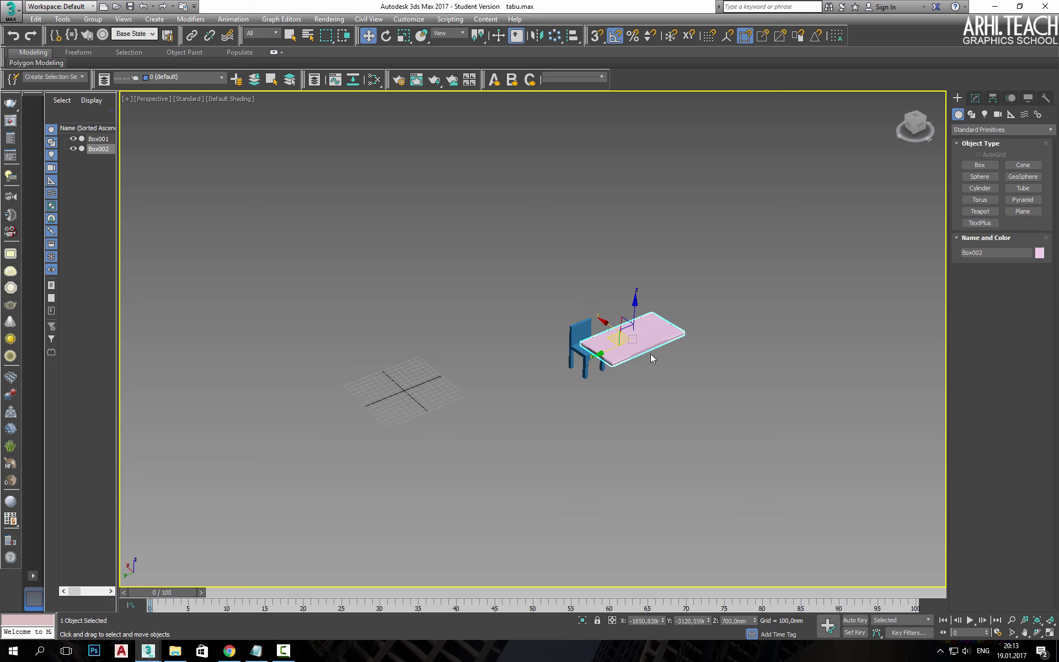
# Draw a large green Plane001, about 5231×5578 mm, under the tabletop and chair
pyautogui.click(979, 165)
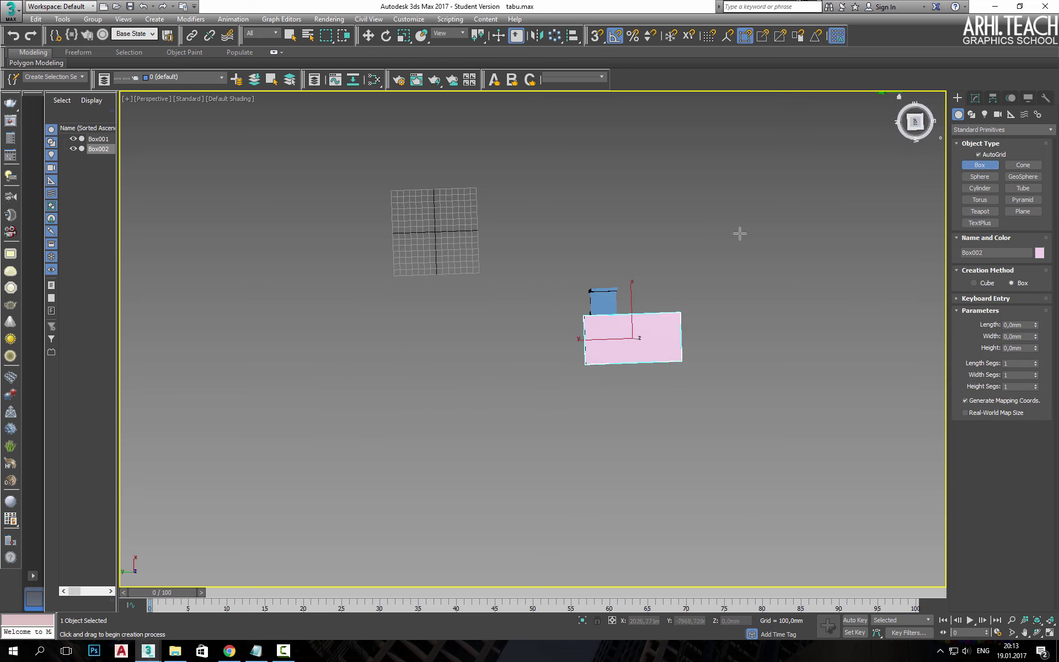
pyautogui.keyDown('alt'); pyautogui.moveTo(740, 231); pyautogui.dragTo(729, 409, button='middle'); pyautogui.keyUp('alt')
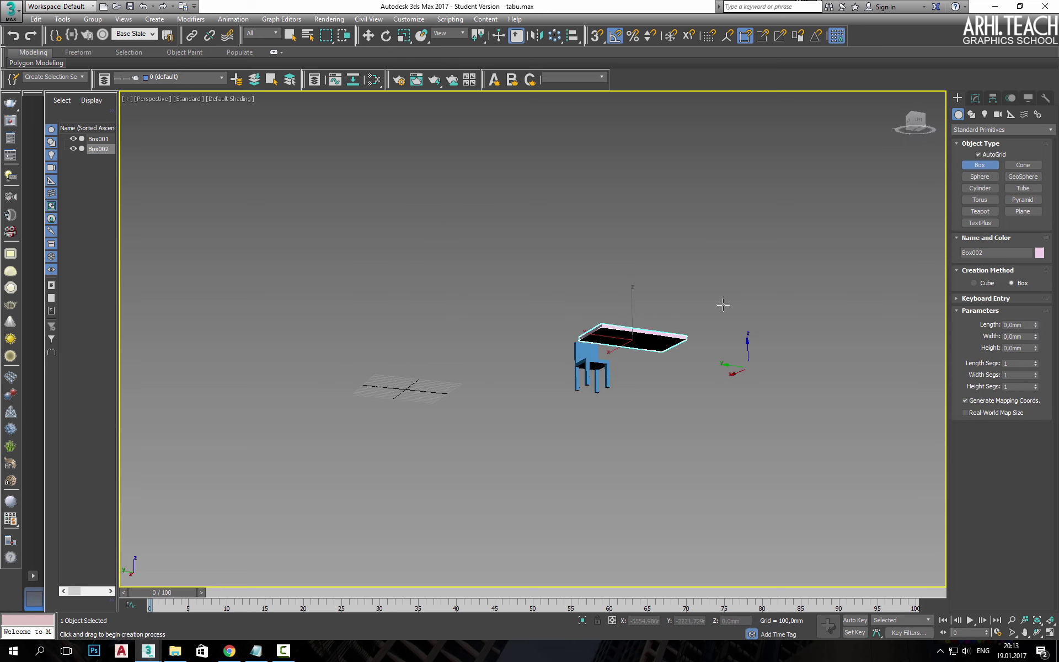
pyautogui.click(1023, 210)
pyautogui.moveTo(421, 246); pyautogui.dragTo(839, 510)
pyautogui.scroll(2, 636, 398)
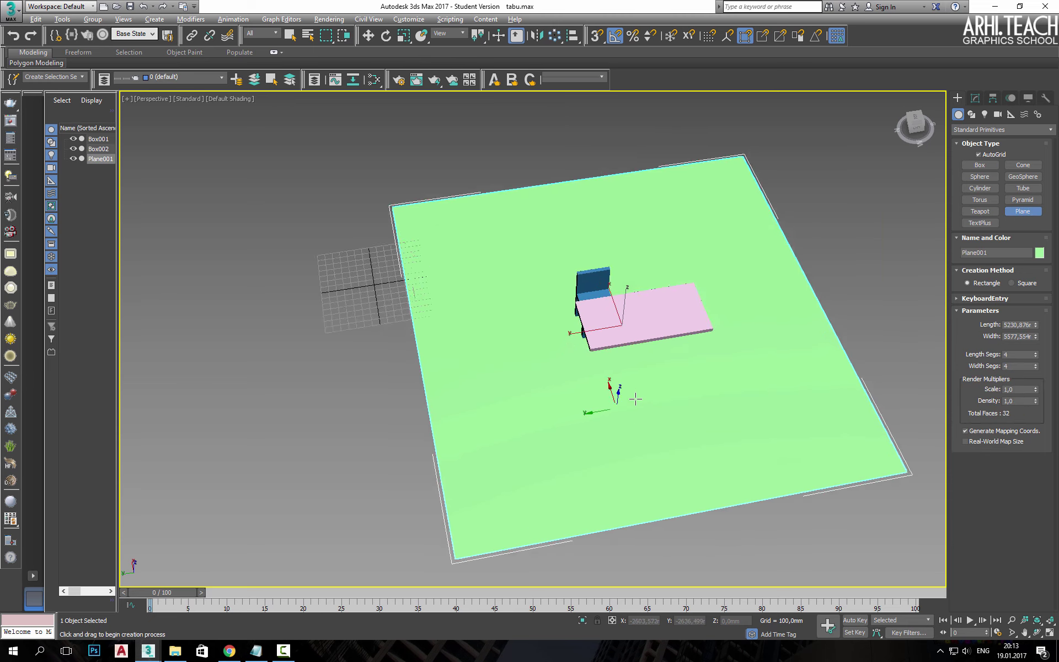
pyautogui.keyDown('alt'); pyautogui.moveTo(635, 399); pyautogui.dragTo(569, 293, button='middle'); pyautogui.keyUp('alt')
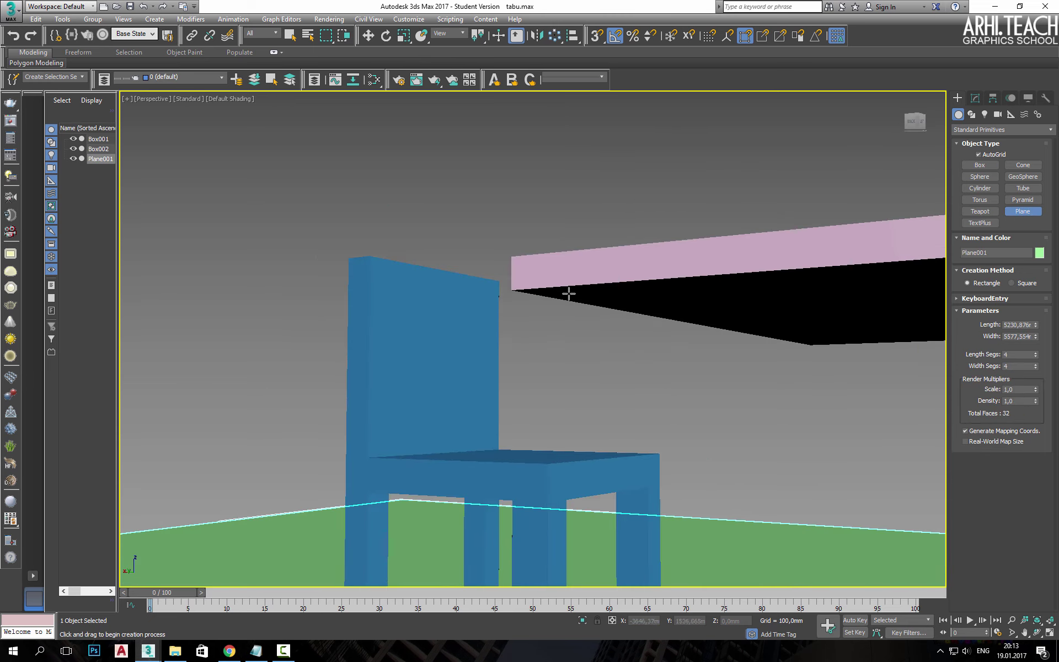
pyautogui.scroll(-4, 568, 302)
pyautogui.click(987, 165)
# Draw a tall box leg, Box003, under the tabletop
pyautogui.moveTo(846, 283); pyautogui.dragTo(644, 230, button='middle')
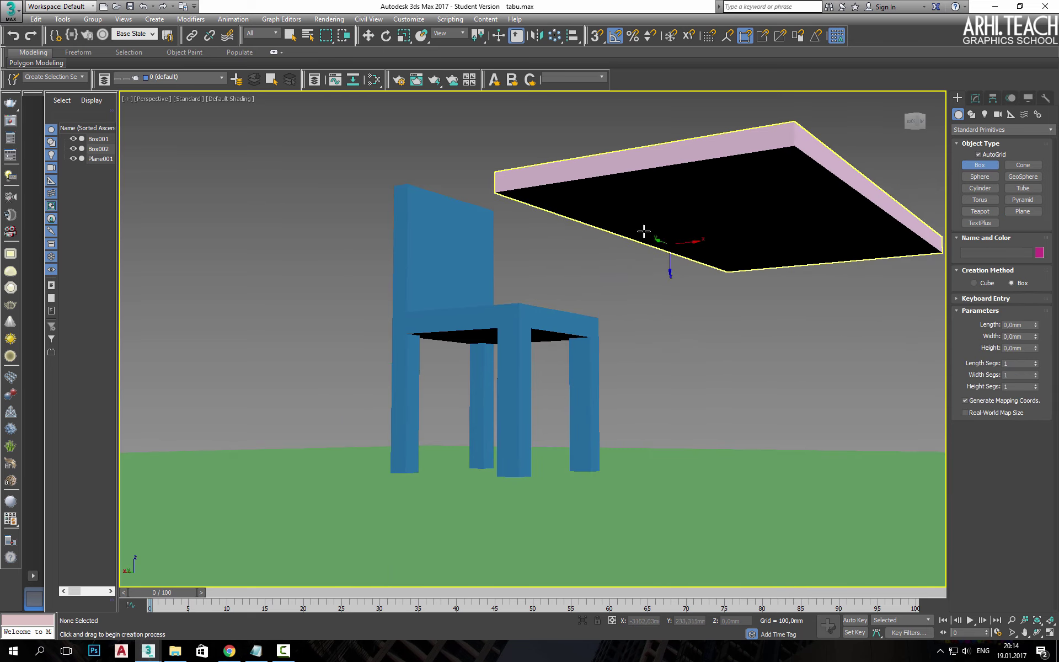
pyautogui.moveTo(526, 197); pyautogui.dragTo(566, 198)
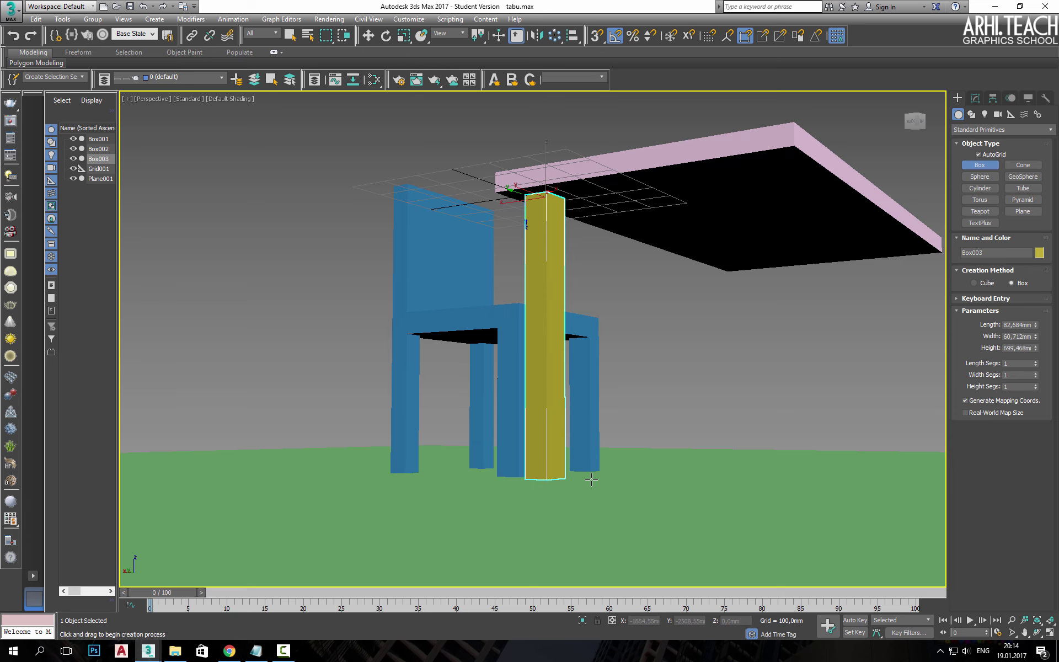
pyautogui.rightClick(680, 306)
pyautogui.keyDown('alt'); pyautogui.moveTo(680, 306); pyautogui.dragTo(667, 291, button='middle'); pyautogui.keyUp('alt')
# Shift-move clone the leg and place copy Box004 under a tabletop corner
pyautogui.press('w')
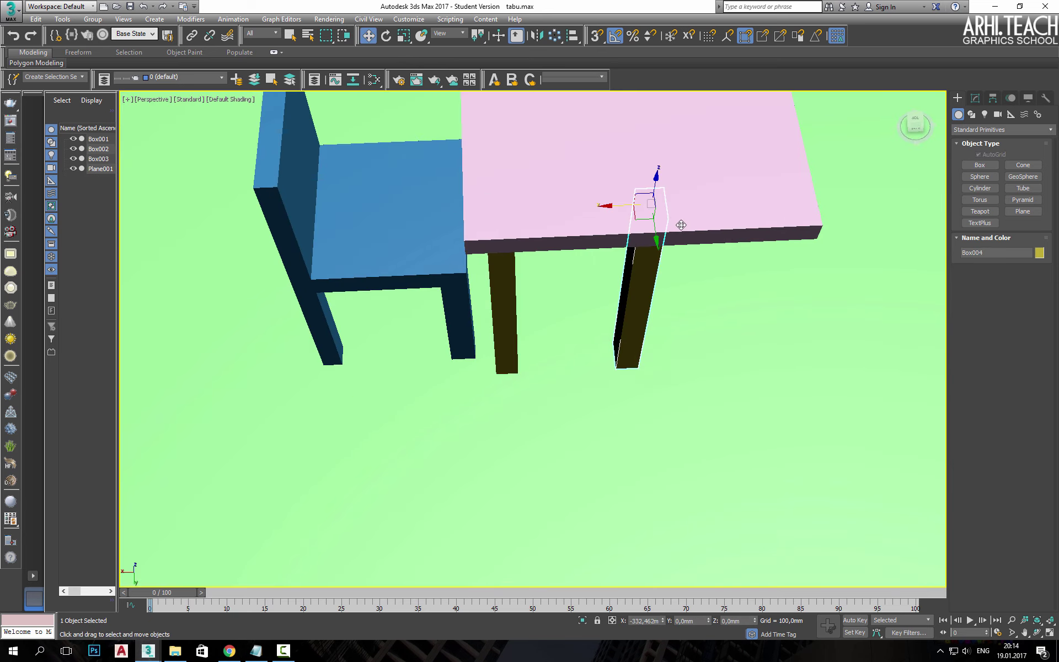
pyautogui.keyDown('shift'); pyautogui.moveTo(681, 225); pyautogui.dragTo(830, 221); pyautogui.keyUp('shift')
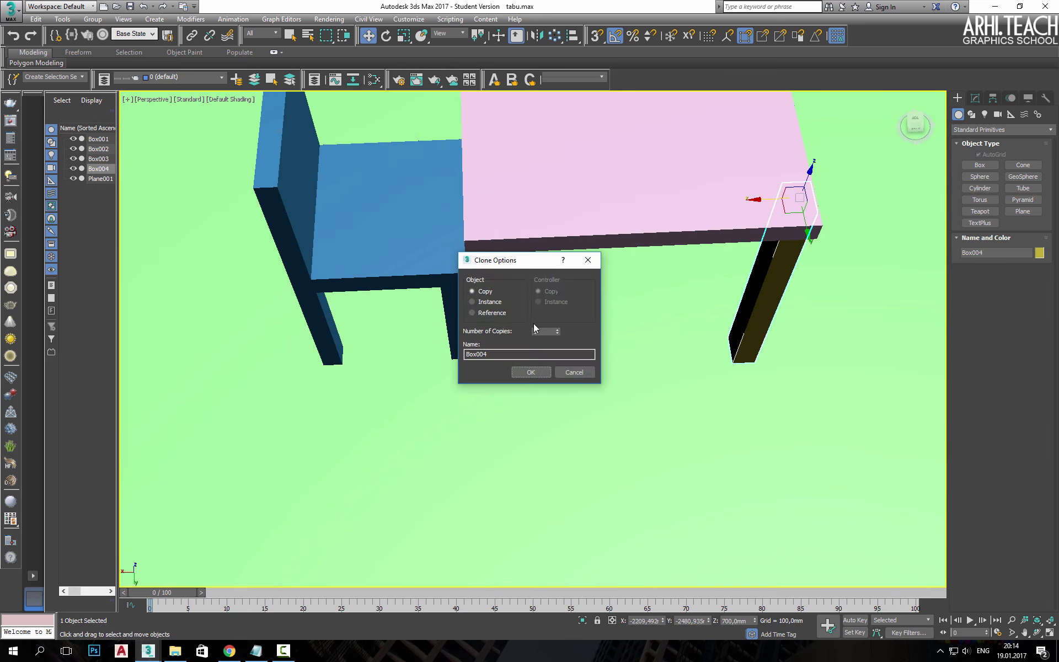
pyautogui.click(557, 329)
pyautogui.click(530, 372)
pyautogui.moveTo(500, 289)
pyautogui.keyDown('alt'); pyautogui.mouseDown(button='middle')
pyautogui.moveTo(705, 283)
pyautogui.moveTo(541, 323)
pyautogui.moveTo(563, 309)
pyautogui.moveTo(533, 336)
pyautogui.mouseUp(button='middle'); pyautogui.keyUp('alt')
pyautogui.click(533, 336)
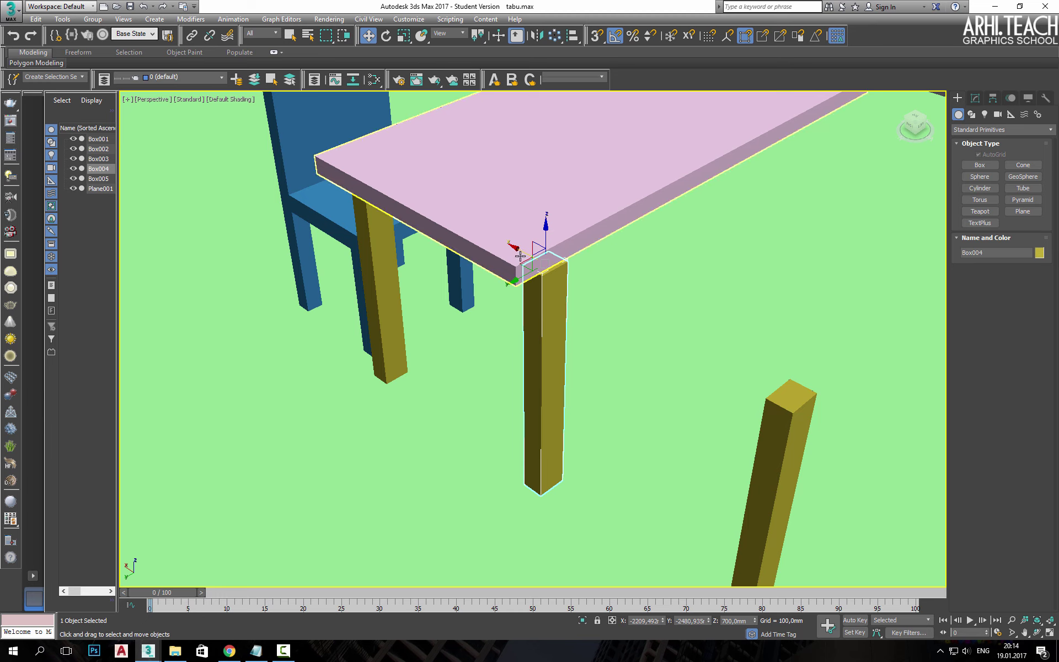
pyautogui.moveTo(520, 256); pyautogui.dragTo(506, 242)
# Delete the extra leg copy Box005 and select the two remaining legs
pyautogui.keyDown('alt'); pyautogui.moveTo(518, 250); pyautogui.dragTo(669, 312, button='middle'); pyautogui.keyUp('alt')
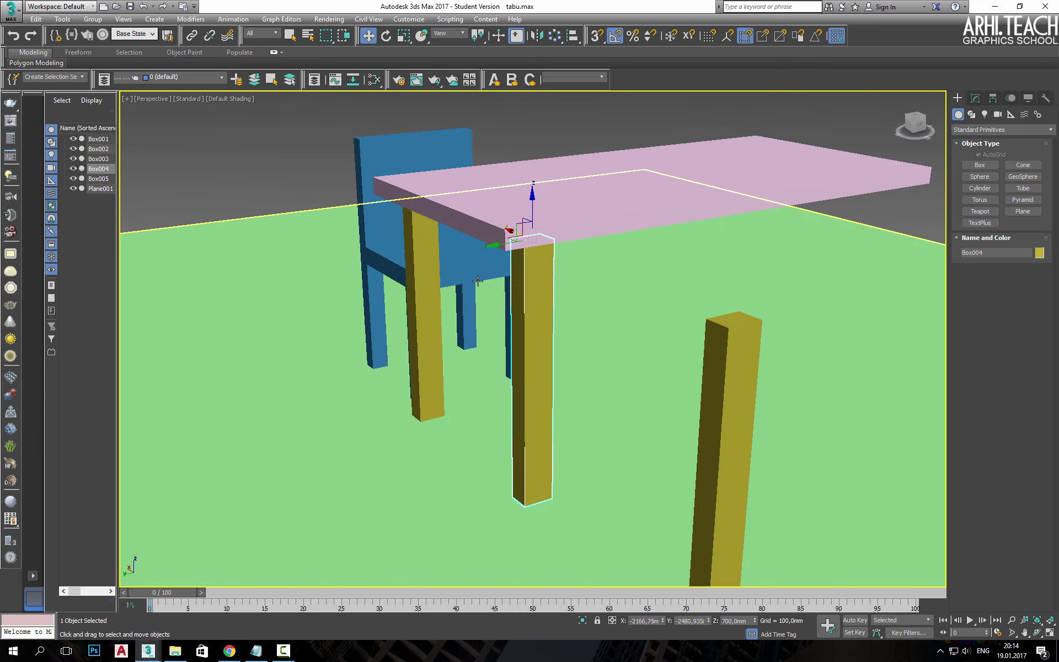
pyautogui.keyDown('ctrl'); pyautogui.click(426, 295); pyautogui.keyUp('ctrl')
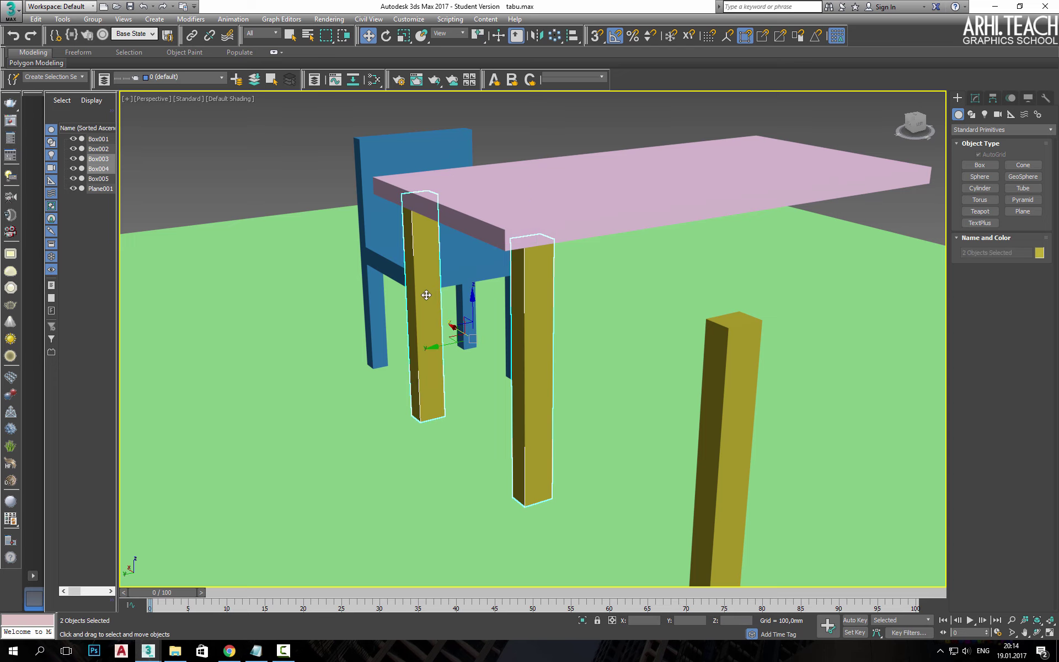
pyautogui.click(713, 374)
pyautogui.press('Delete')
pyautogui.click(424, 309)
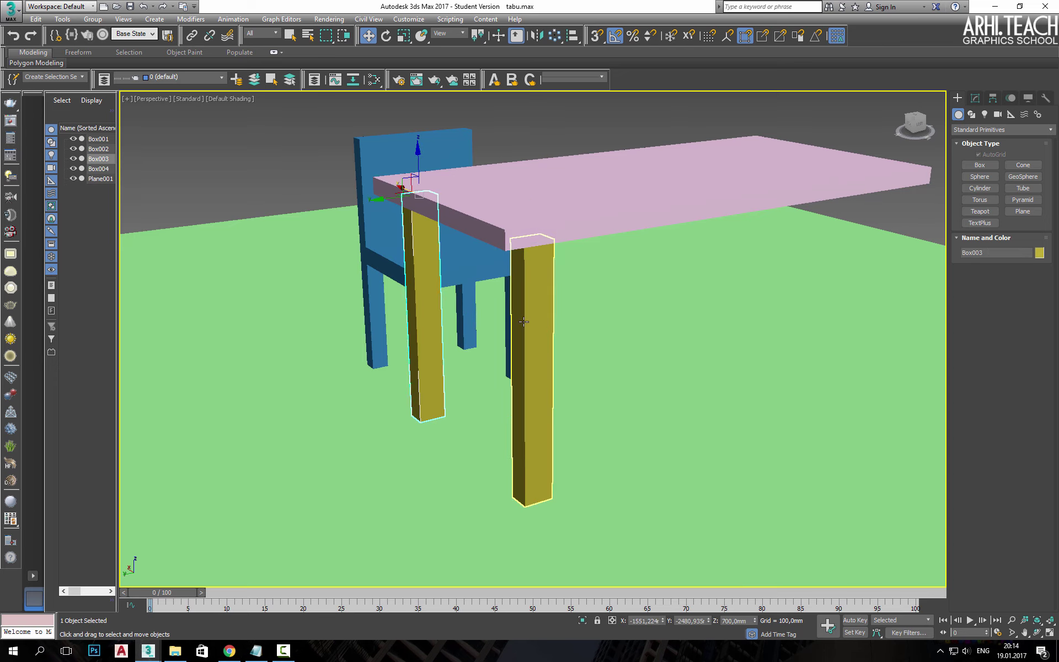
pyautogui.keyDown('ctrl'); pyautogui.click(523, 321); pyautogui.keyUp('ctrl')
# Clone the two legs to the table's opposite end, completing four legs
pyautogui.moveTo(581, 335); pyautogui.dragTo(512, 325, button='middle')
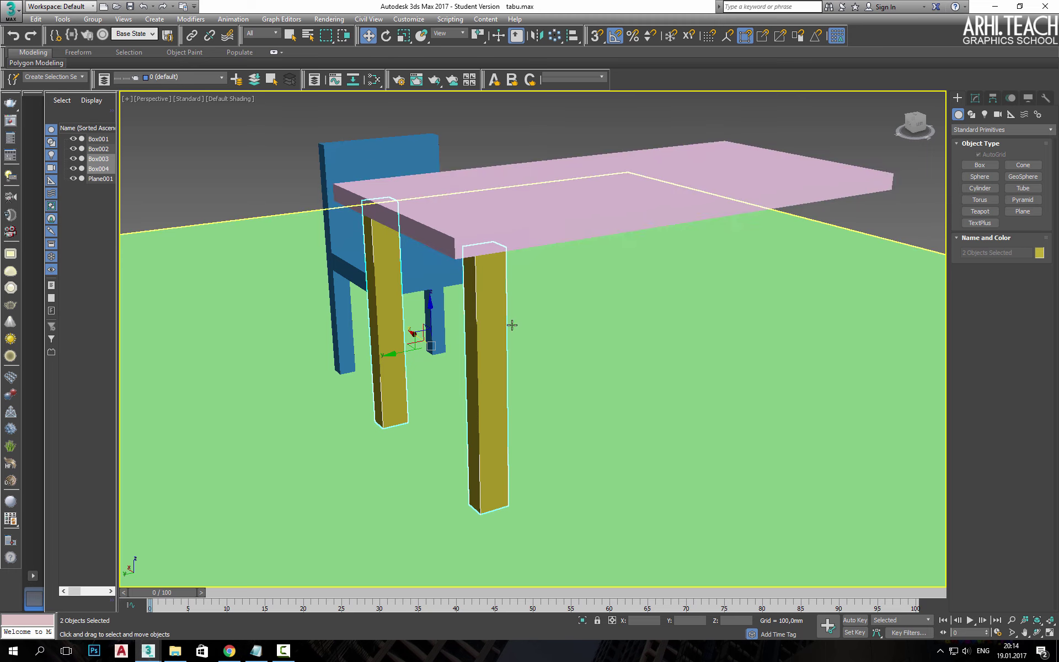
pyautogui.keyDown('alt'); pyautogui.click(482, 305); pyautogui.keyUp('alt')
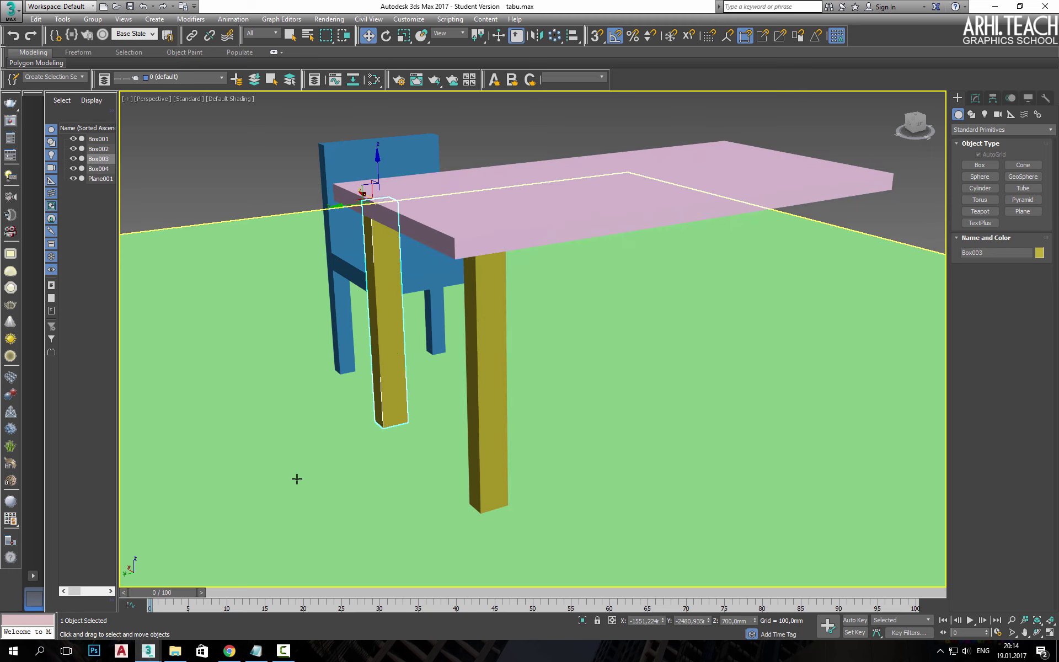
pyautogui.keyDown('ctrl'); pyautogui.click(489, 323); pyautogui.keyUp('ctrl')
pyautogui.keyDown('alt'); pyautogui.moveTo(414, 337); pyautogui.dragTo(374, 326, button='middle'); pyautogui.keyUp('alt')
pyautogui.scroll(-5, 374, 326)
pyautogui.moveTo(374, 326); pyautogui.dragTo(575, 335)
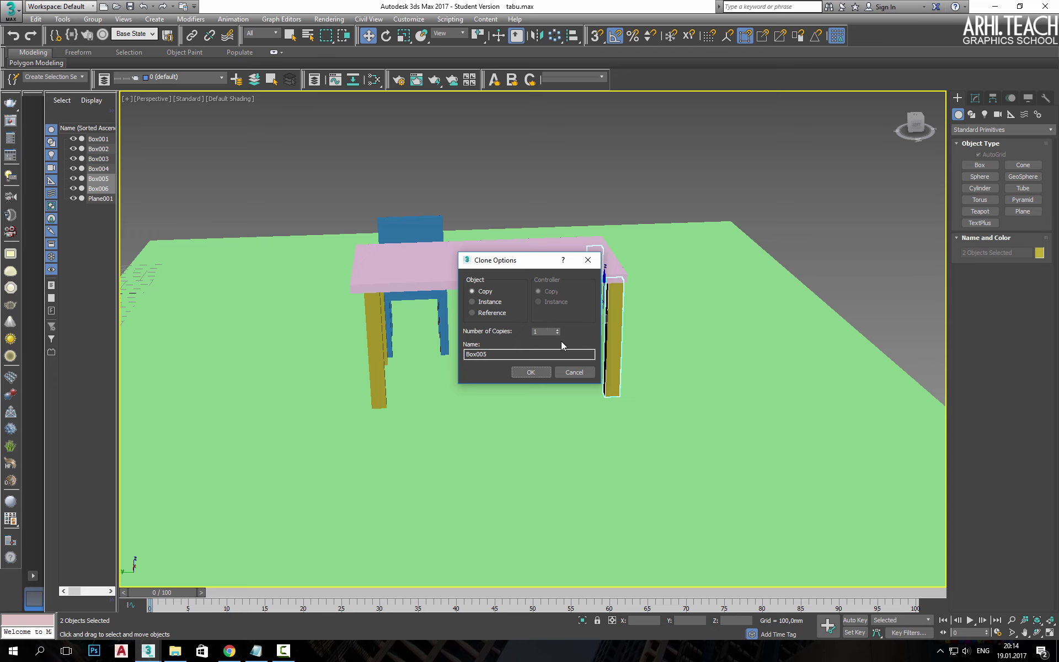
pyautogui.click(531, 373)
pyautogui.moveTo(535, 374)
pyautogui.keyDown('alt'); pyautogui.mouseDown(button='middle')
pyautogui.moveTo(686, 366)
pyautogui.moveTo(672, 338)
pyautogui.moveTo(693, 219)
pyautogui.mouseUp(button='middle'); pyautogui.keyUp('alt')
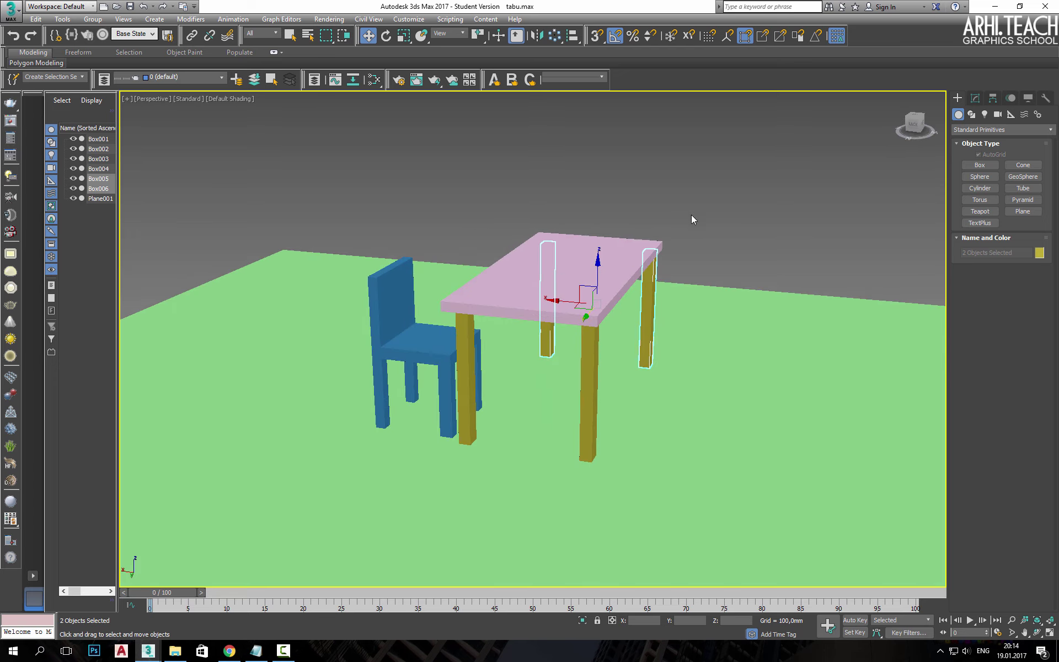
pyautogui.moveTo(691, 208); pyautogui.dragTo(517, 252)
pyautogui.moveTo(517, 251)
pyautogui.keyDown('alt'); pyautogui.mouseDown(button='middle')
pyautogui.moveTo(611, 175)
pyautogui.moveTo(722, 165)
pyautogui.mouseUp(button='middle'); pyautogui.keyUp('alt')
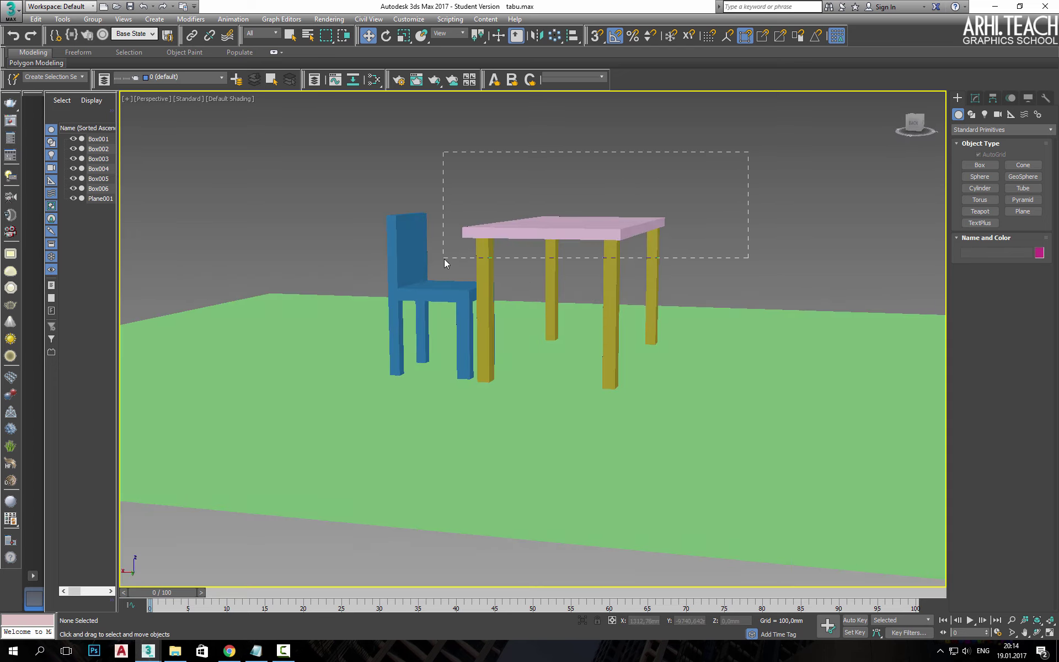
# Group the pink tabletop and its four yellow legs as Group001
pyautogui.moveTo(444, 259); pyautogui.dragTo(444, 259)
pyautogui.click(92, 18)
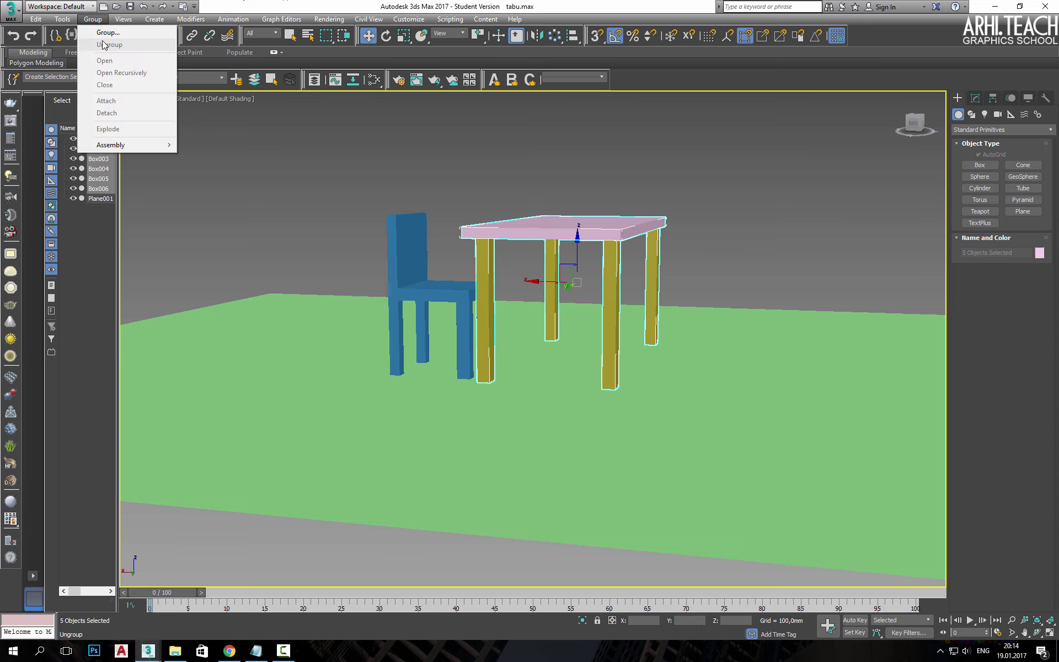
pyautogui.click(107, 32)
pyautogui.click(536, 349)
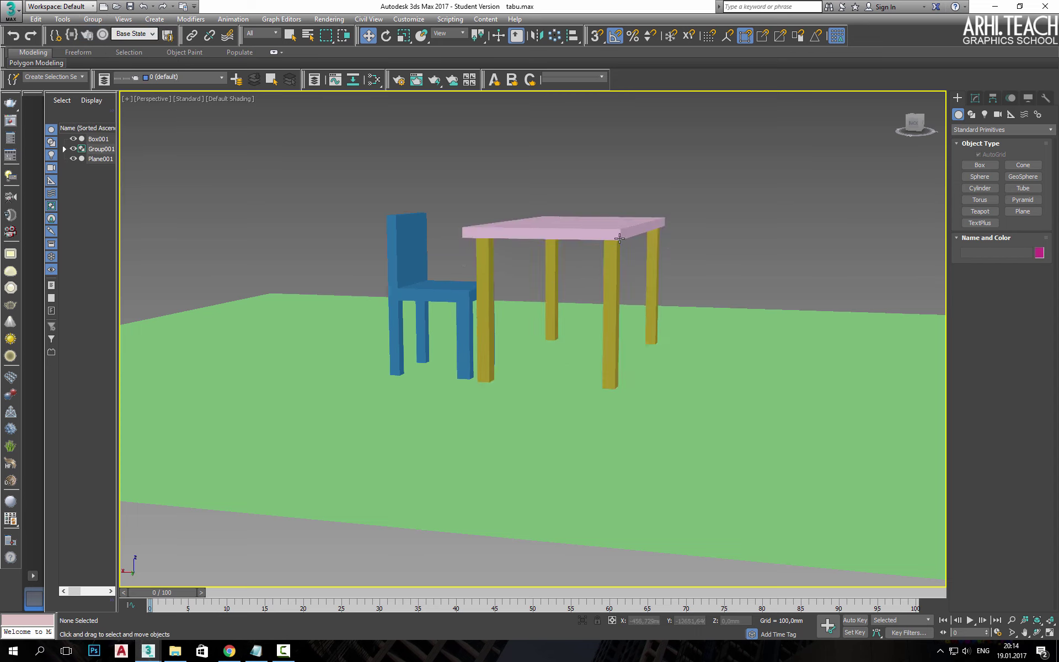
# Nudge Group001 slightly up-left beside the chair, then select the chair
pyautogui.keyDown('alt'); pyautogui.moveTo(669, 237); pyautogui.dragTo(624, 277, button='middle'); pyautogui.keyUp('alt')
pyautogui.moveTo(562, 290); pyautogui.dragTo(548, 278)
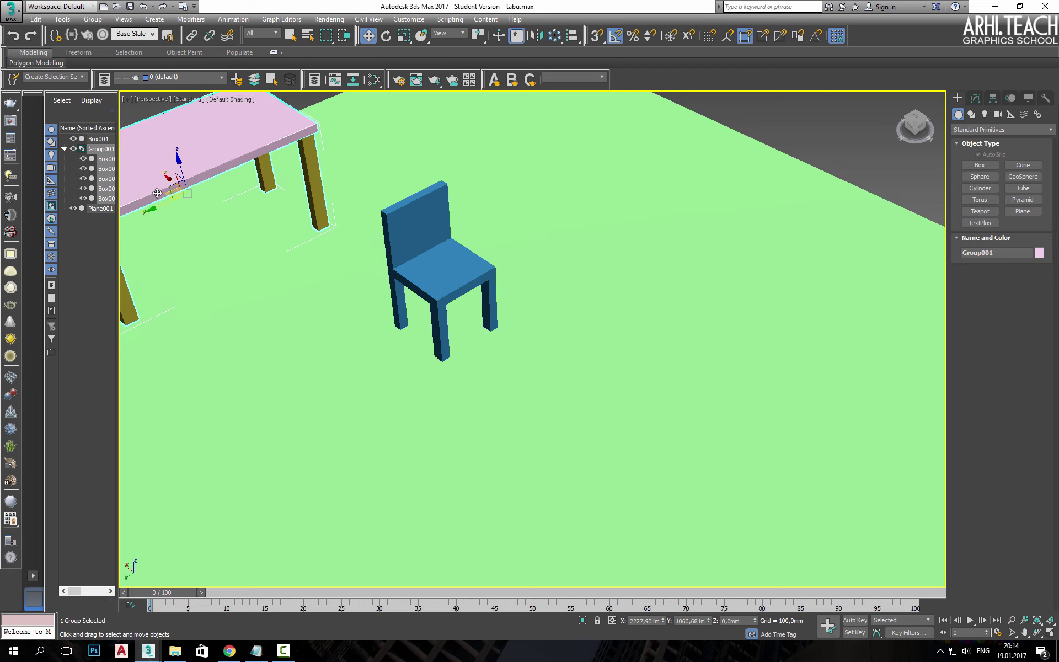
pyautogui.keyDown('alt'); pyautogui.moveTo(548, 278); pyautogui.dragTo(452, 342, button='middle'); pyautogui.keyUp('alt')
pyautogui.click(441, 348)
pyautogui.click(974, 99)
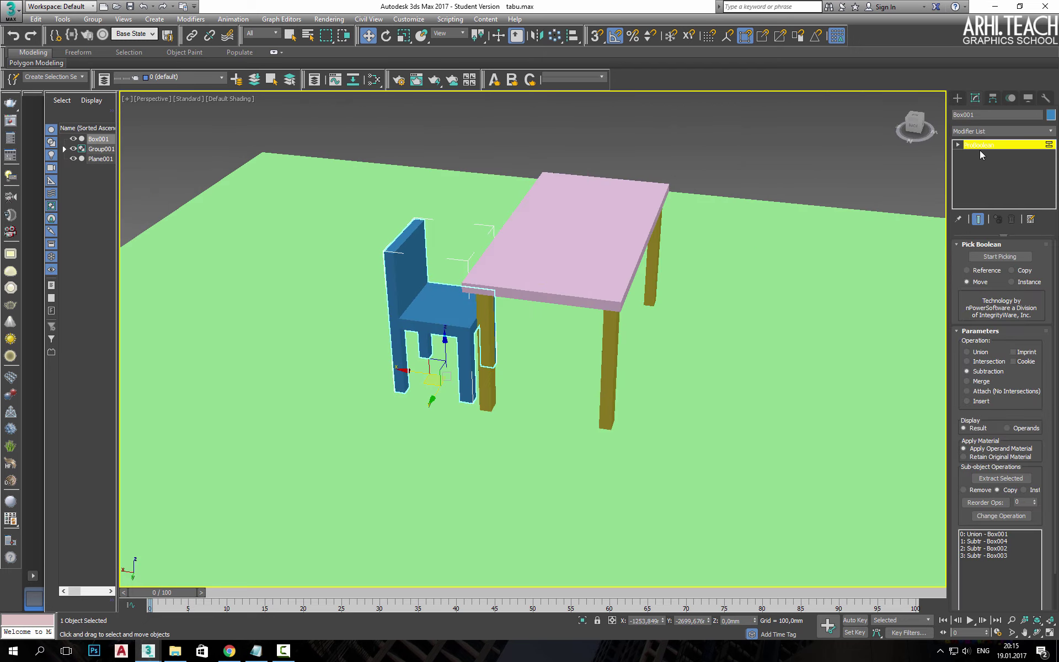
# Convert the chair to Editable Poly and raise and tilt back its backrest's top vertices
pyautogui.rightClick(400, 238)
pyautogui.moveTo(423, 359)
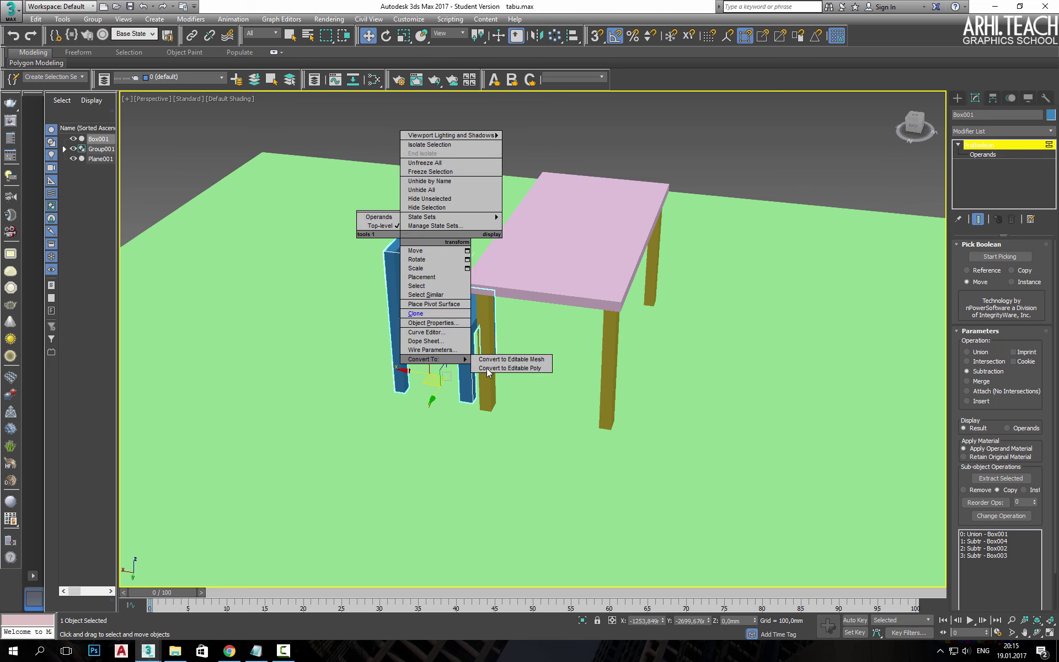
pyautogui.click(488, 368)
pyautogui.press('1')
pyautogui.keyDown('alt'); pyautogui.moveTo(443, 234); pyautogui.dragTo(330, 269, button='middle'); pyautogui.keyUp('alt')
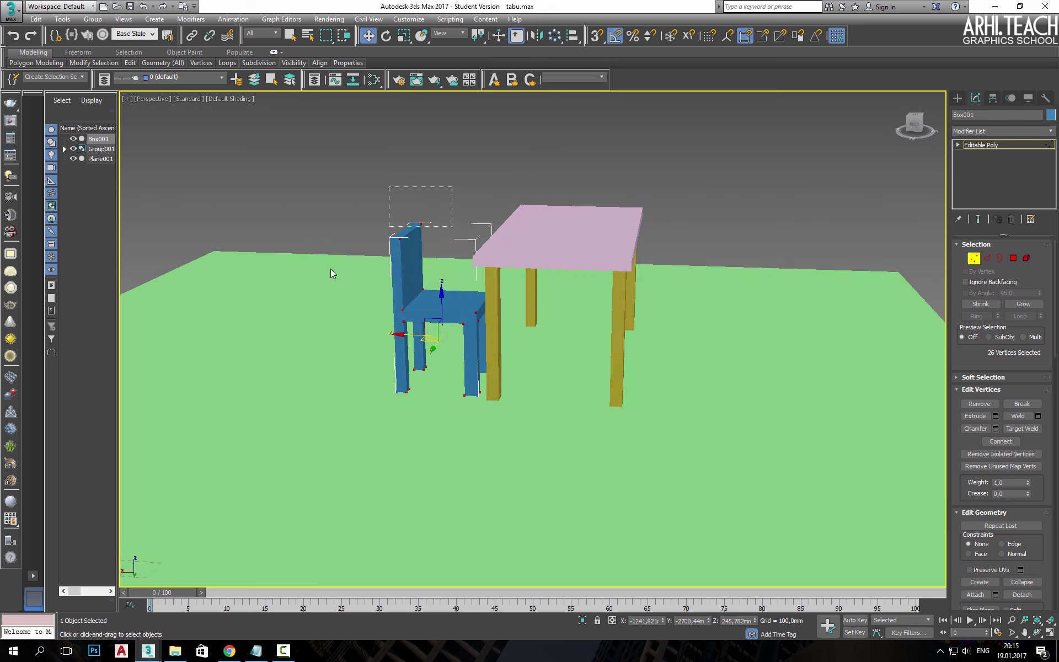
pyautogui.moveTo(388, 187); pyautogui.dragTo(452, 226)
pyautogui.moveTo(406, 188); pyautogui.dragTo(409, 164)
pyautogui.keyDown('alt'); pyautogui.moveTo(409, 165); pyautogui.dragTo(469, 195, button='middle'); pyautogui.keyUp('alt')
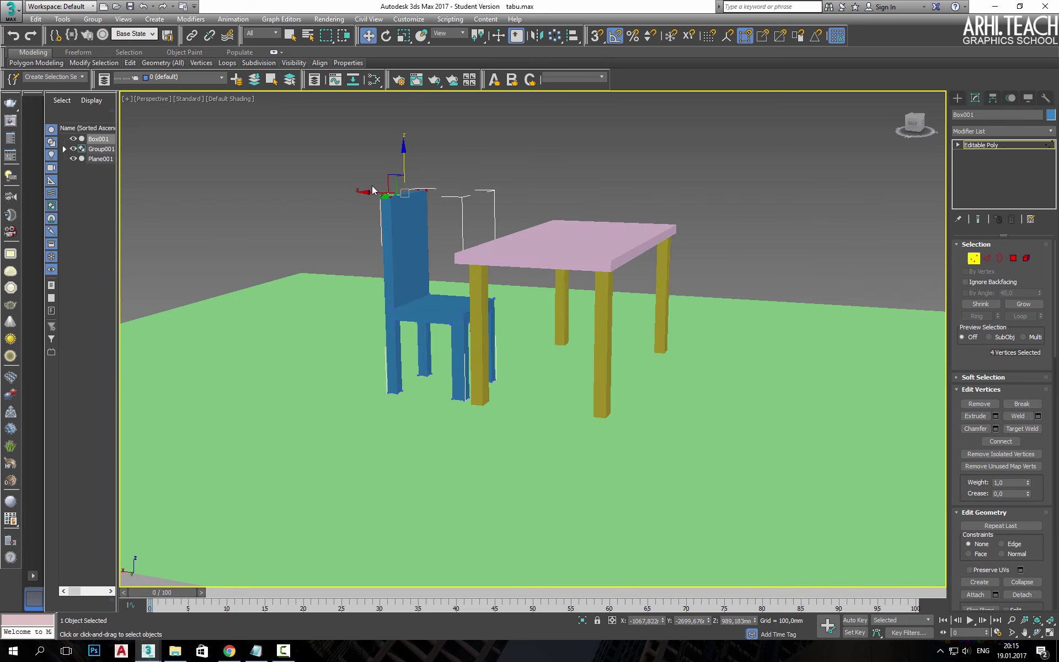
pyautogui.moveTo(378, 193); pyautogui.dragTo(360, 193)
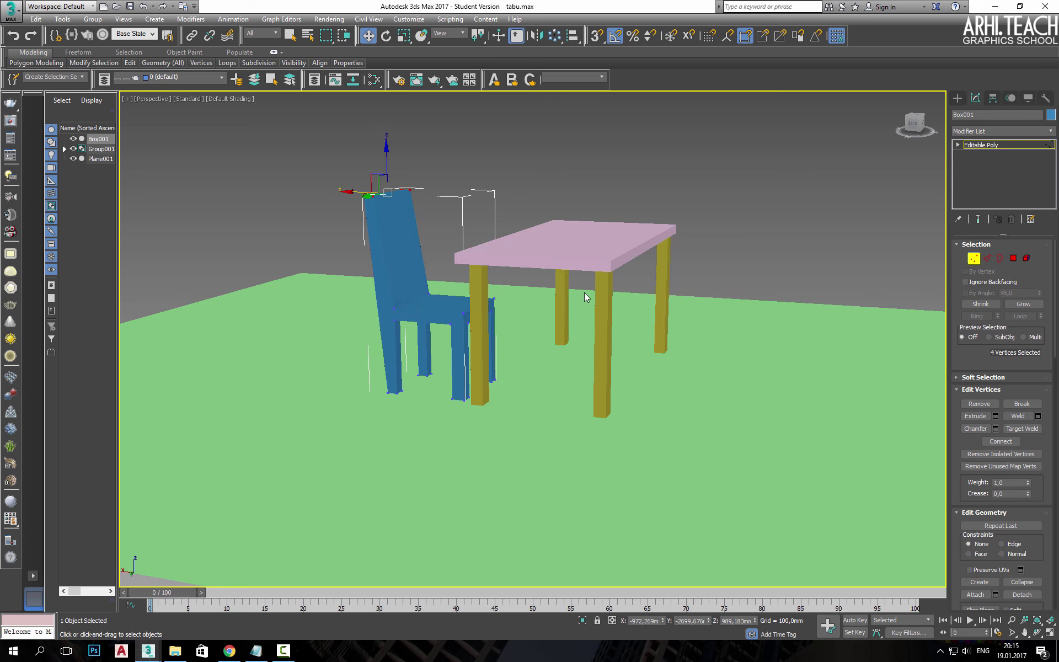
# Clone the chair as Box007 to its right along the table, keeping both chairs selected
pyautogui.click(972, 255)
pyautogui.keyDown('alt'); pyautogui.moveTo(509, 244); pyautogui.dragTo(463, 324, button='middle'); pyautogui.keyUp('alt')
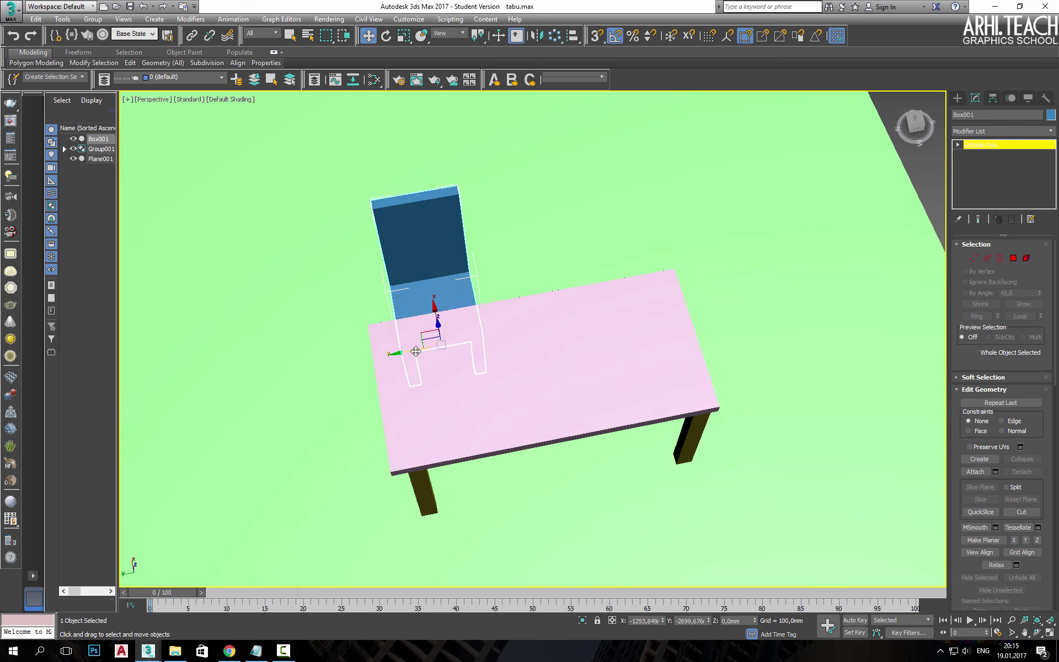
pyautogui.keyDown('shift'); pyautogui.moveTo(416, 351); pyautogui.dragTo(564, 333); pyautogui.keyUp('shift')
pyautogui.click(534, 372)
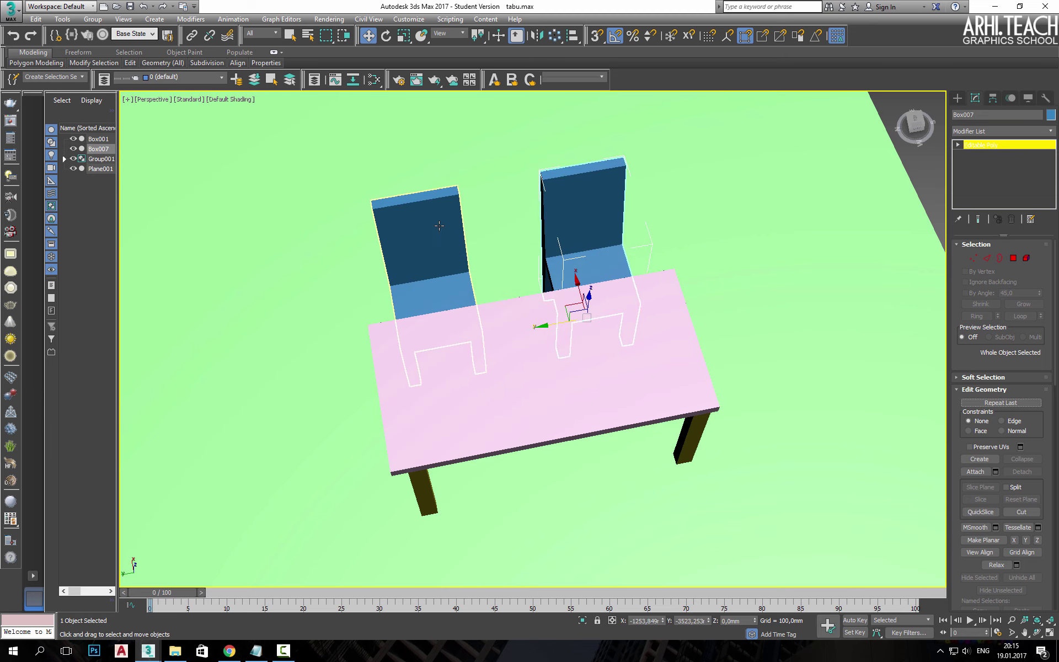
pyautogui.keyDown('ctrl'); pyautogui.click(439, 226); pyautogui.keyUp('ctrl')
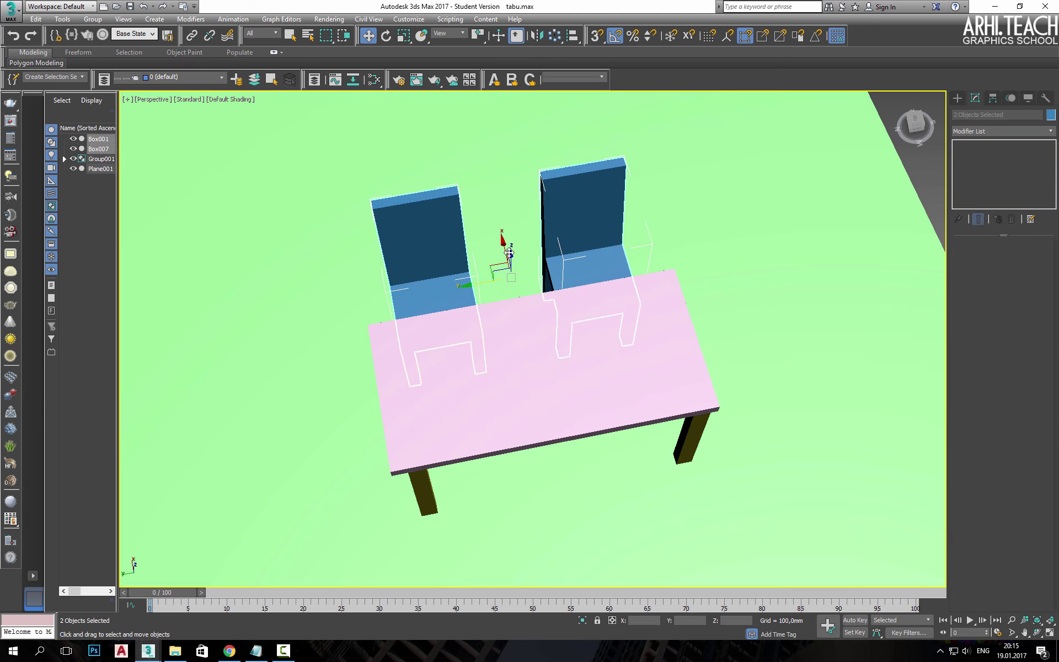
# Mirror-copy both chairs on the X axis and move the copies to the table's near side
pyautogui.click(536, 44)
pyautogui.moveTo(503, 229); pyautogui.dragTo(798, 88)
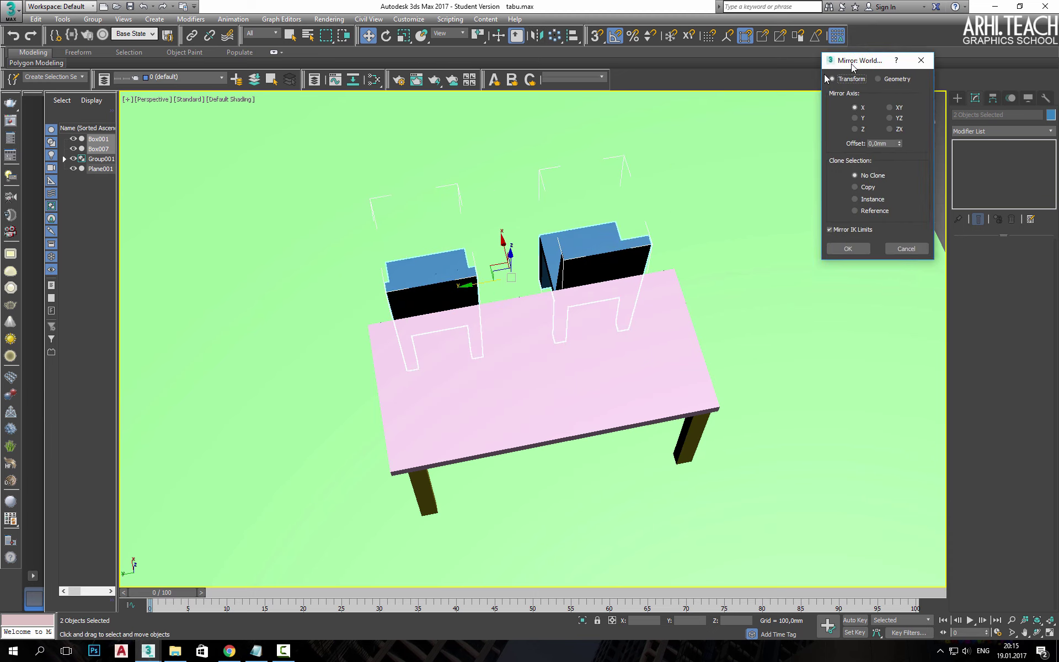
pyautogui.click(806, 141)
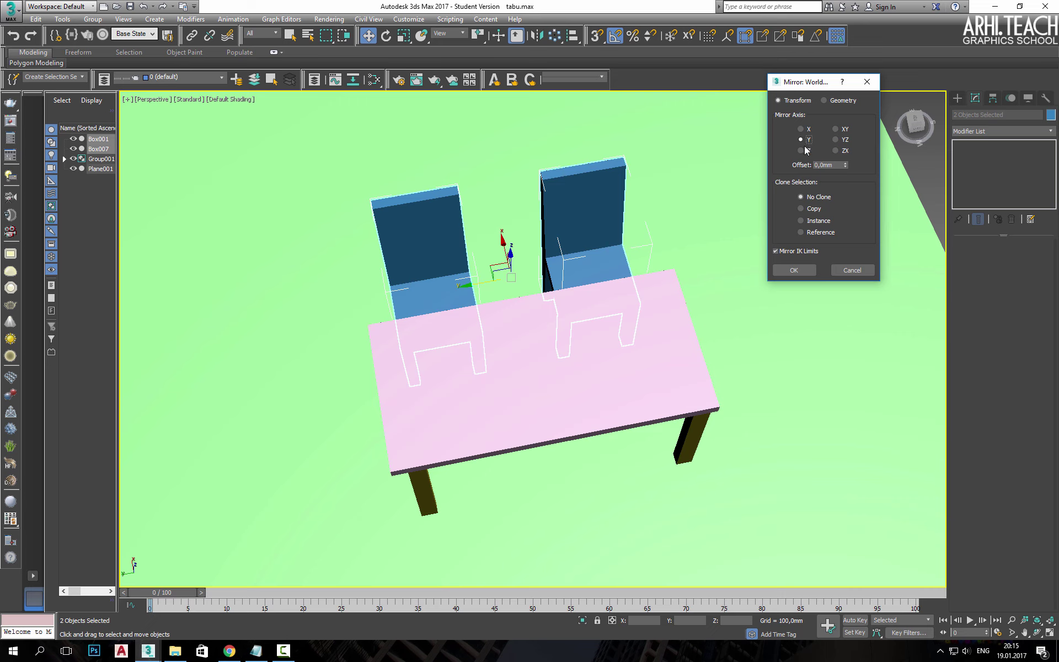
pyautogui.click(805, 150)
pyautogui.click(842, 129)
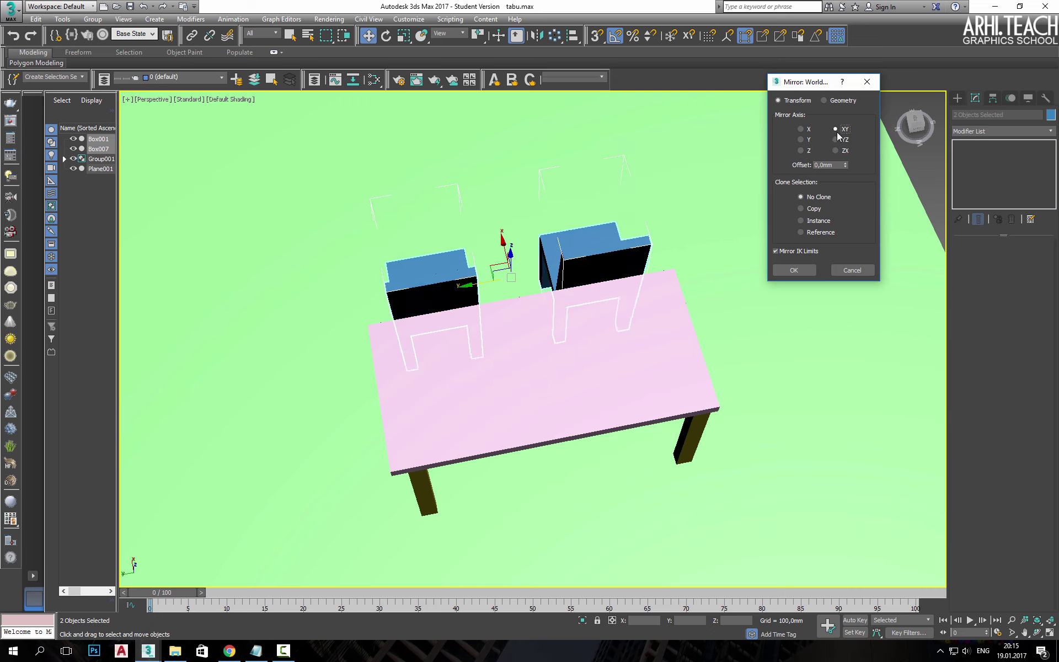
pyautogui.click(843, 140)
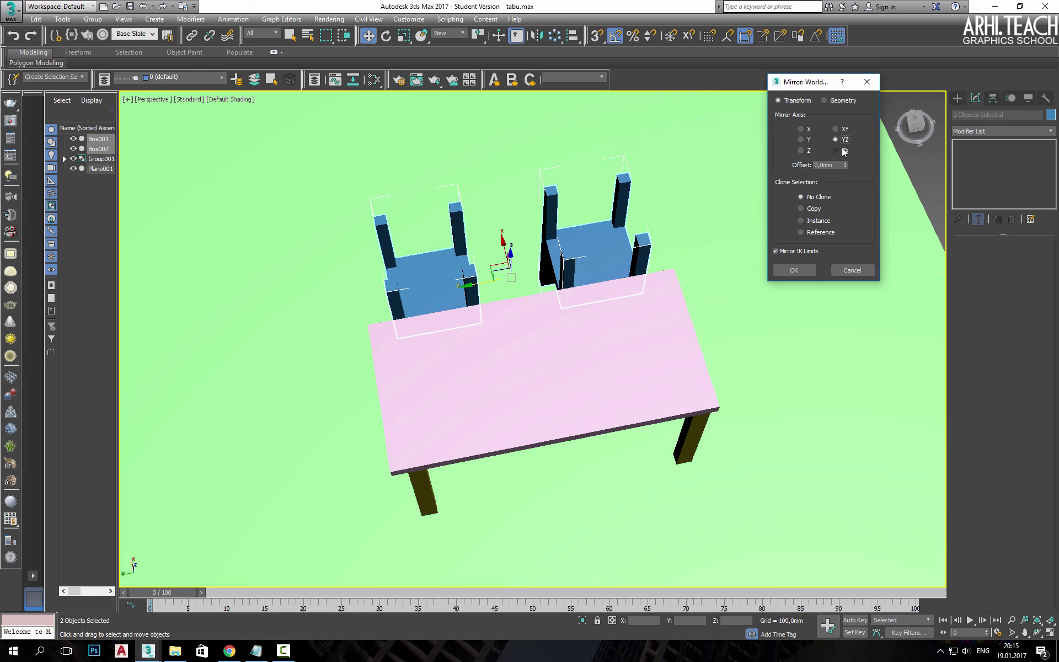
pyautogui.click(843, 151)
pyautogui.click(809, 129)
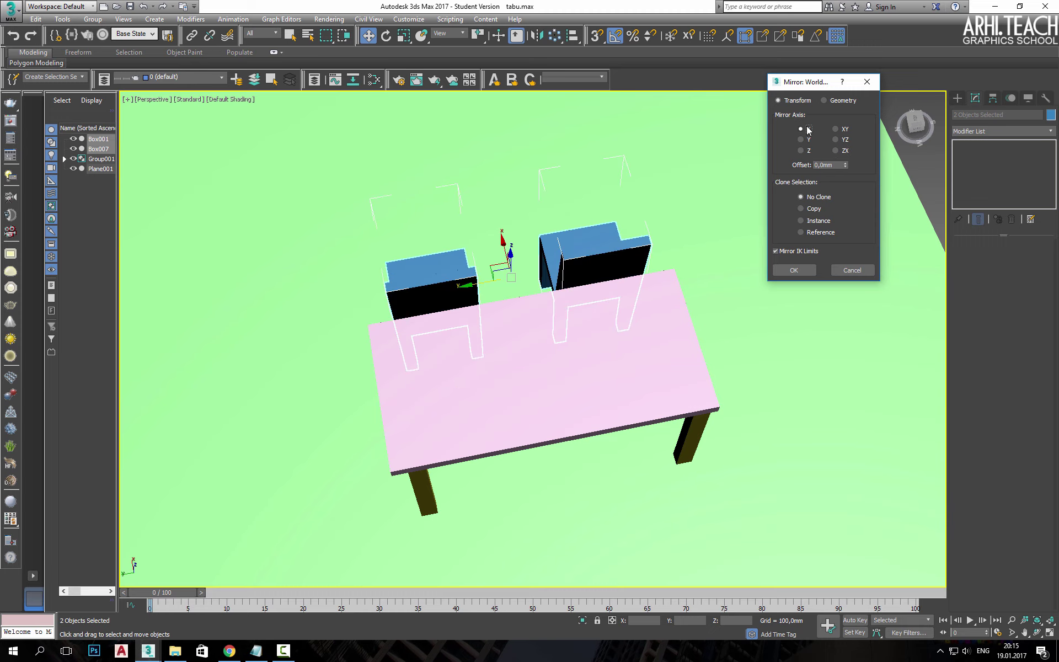
pyautogui.click(815, 214)
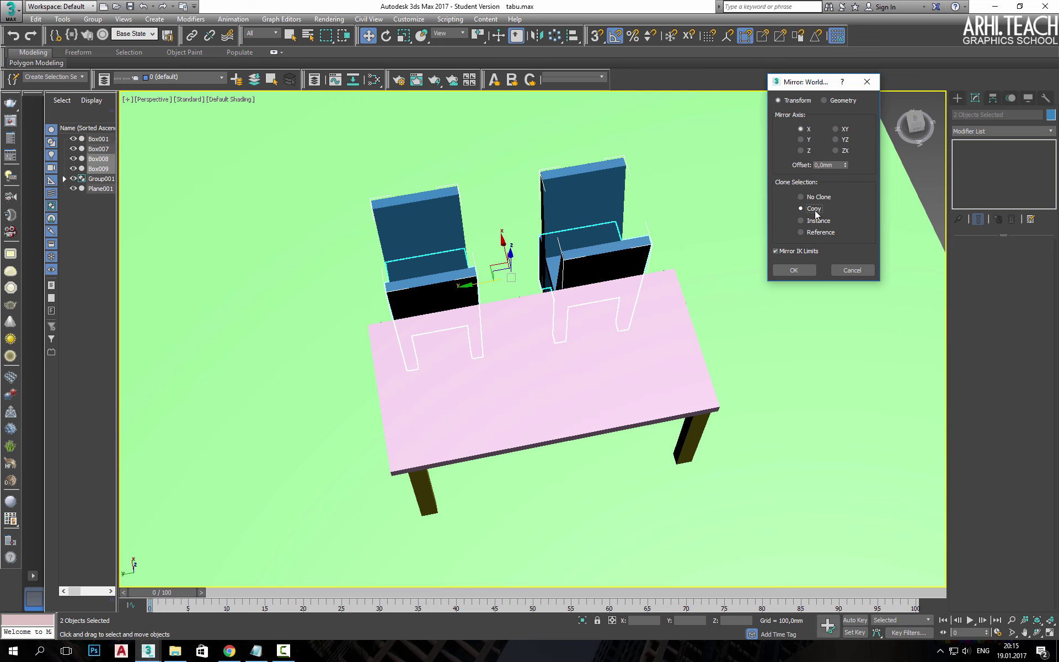
pyautogui.click(794, 270)
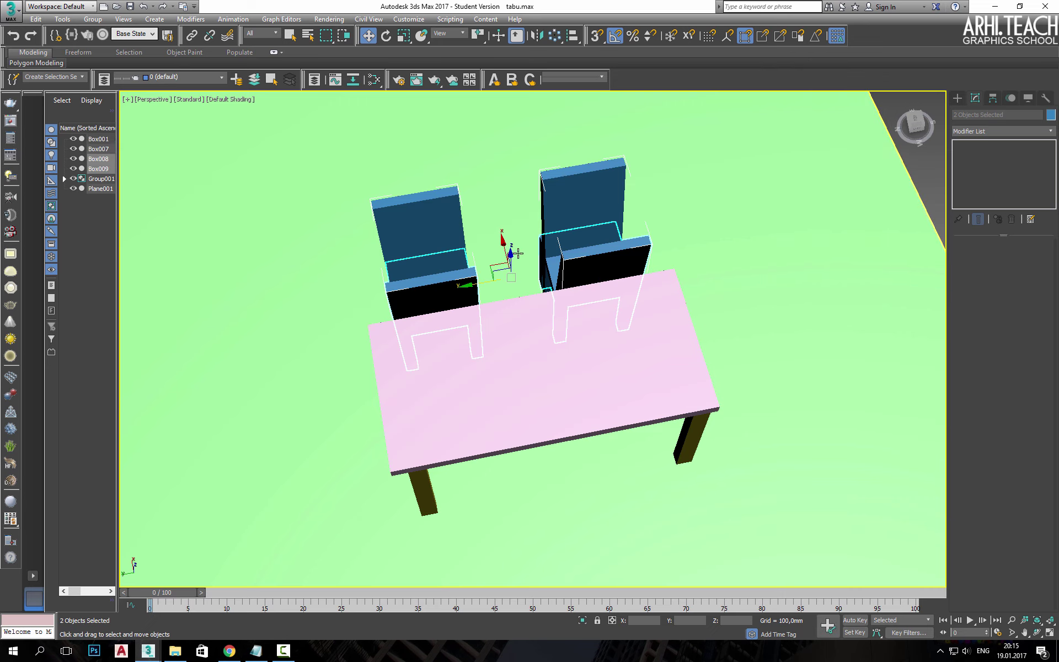
pyautogui.moveTo(502, 244)
pyautogui.mouseDown()
pyautogui.moveTo(555, 484)
pyautogui.moveTo(543, 438)
pyautogui.mouseUp()
# Make a 90°-rotated copy of one chair and place it at the table's right end
pyautogui.click(634, 466)
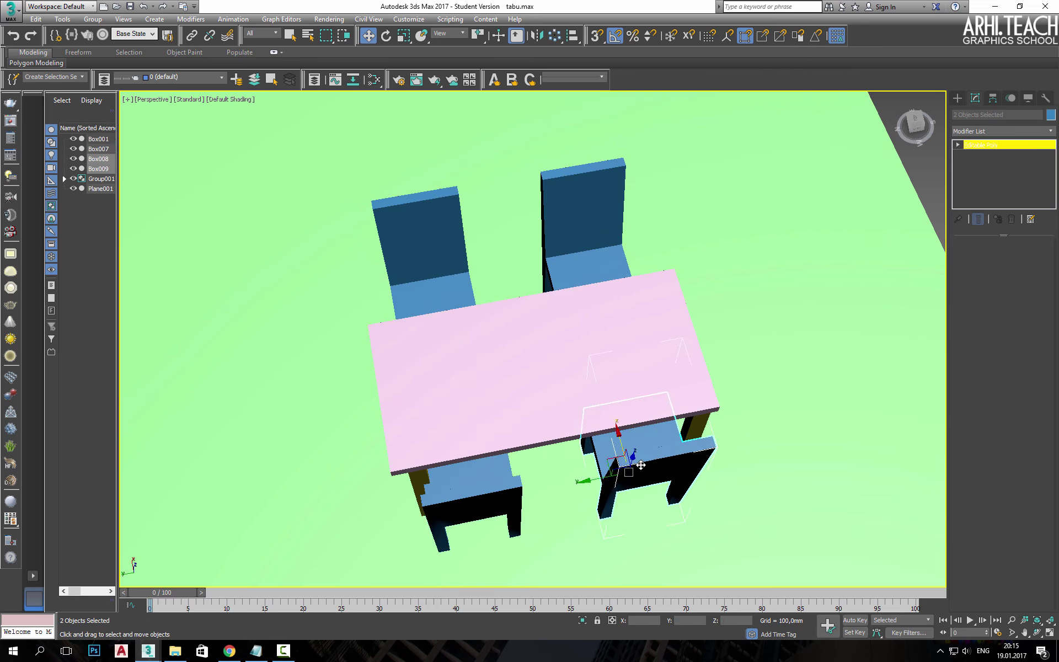
pyautogui.press('r')
pyautogui.press('e')
pyautogui.keyDown('shift'); pyautogui.moveTo(616, 509); pyautogui.dragTo(669, 500); pyautogui.keyUp('shift')
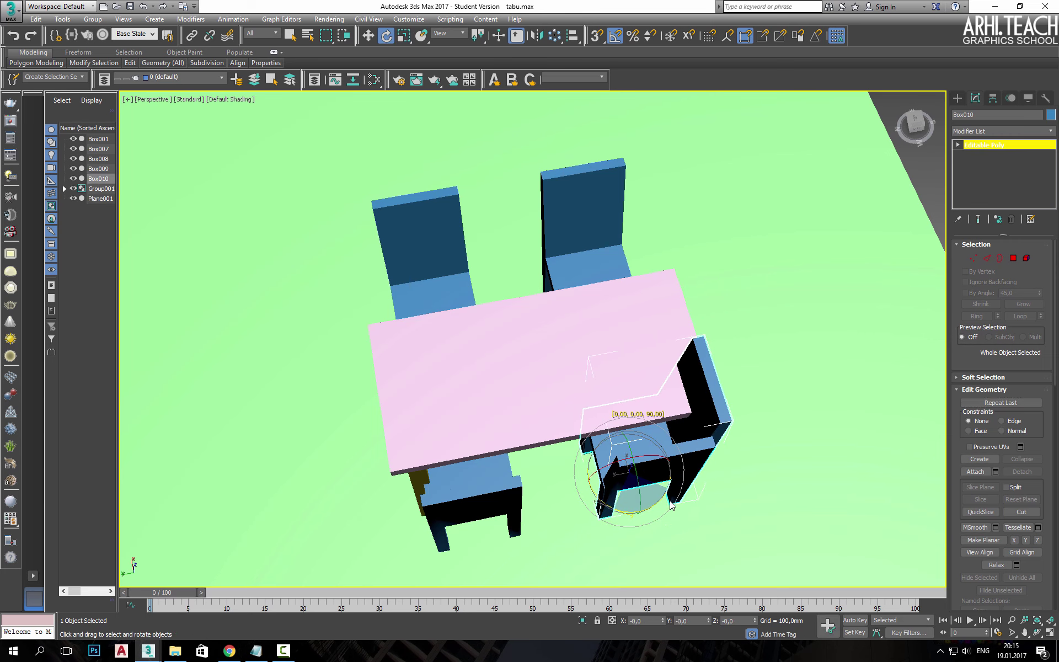
pyautogui.click(531, 373)
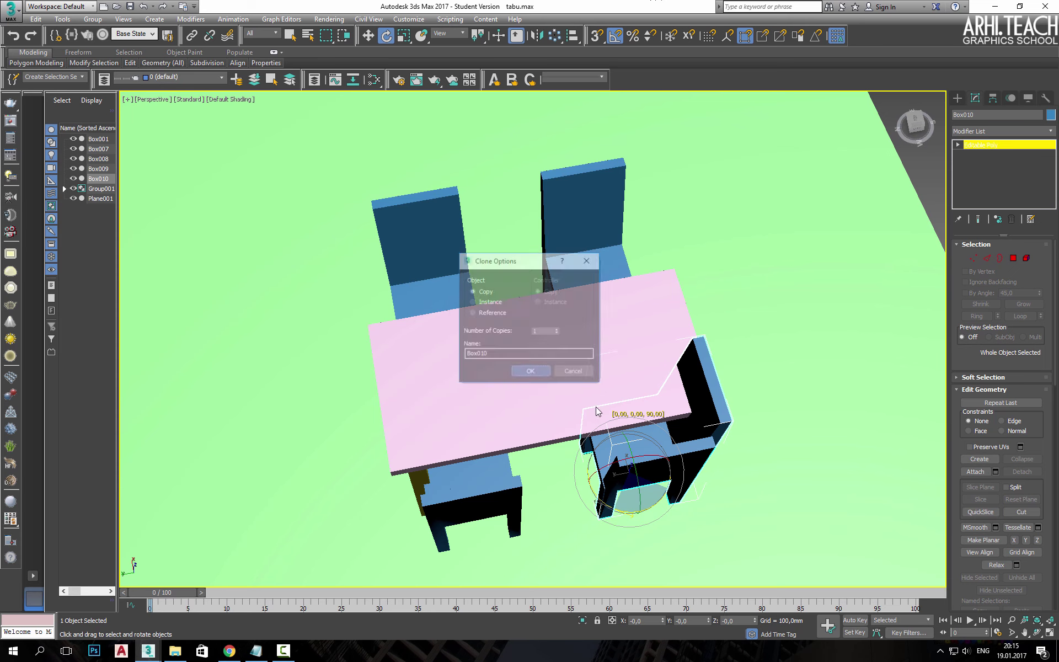
pyautogui.press('w')
pyautogui.moveTo(612, 466)
pyautogui.mouseDown()
pyautogui.moveTo(658, 360)
pyautogui.moveTo(655, 378)
pyautogui.mouseUp()
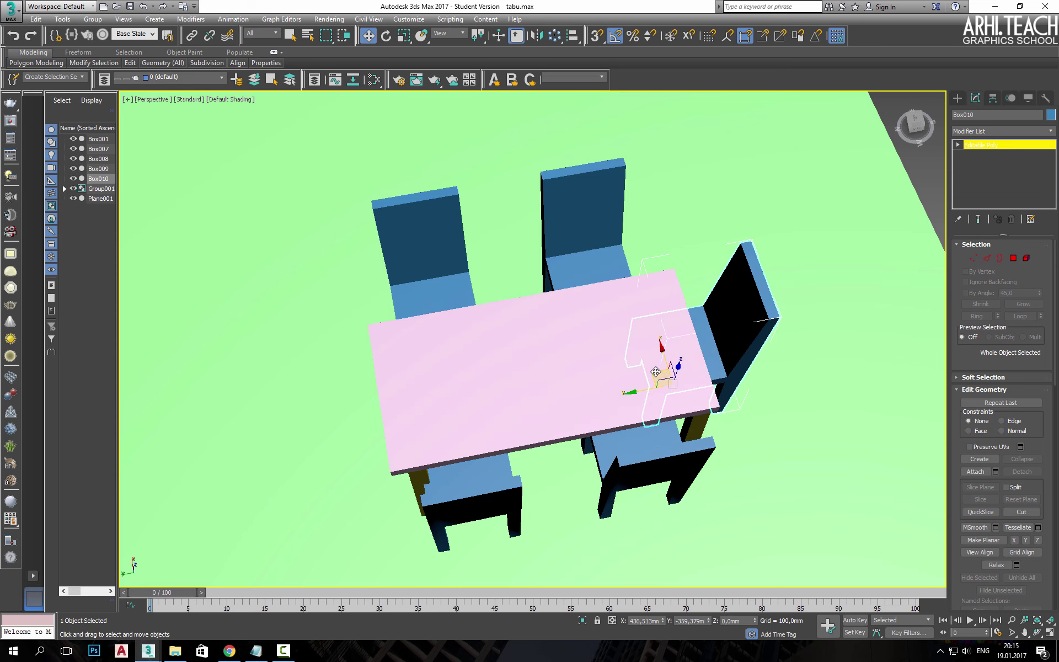
# Mirror-copy the end chair across Y to the table's left end, then select the whole set
pyautogui.click(539, 37)
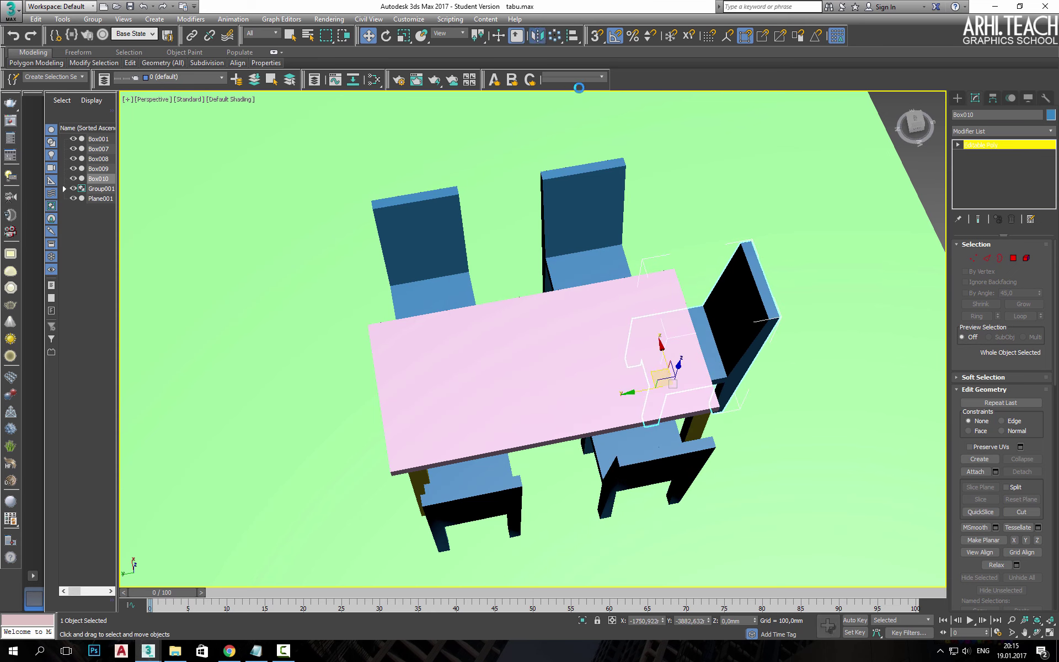
pyautogui.moveTo(501, 110); pyautogui.dragTo(501, 110)
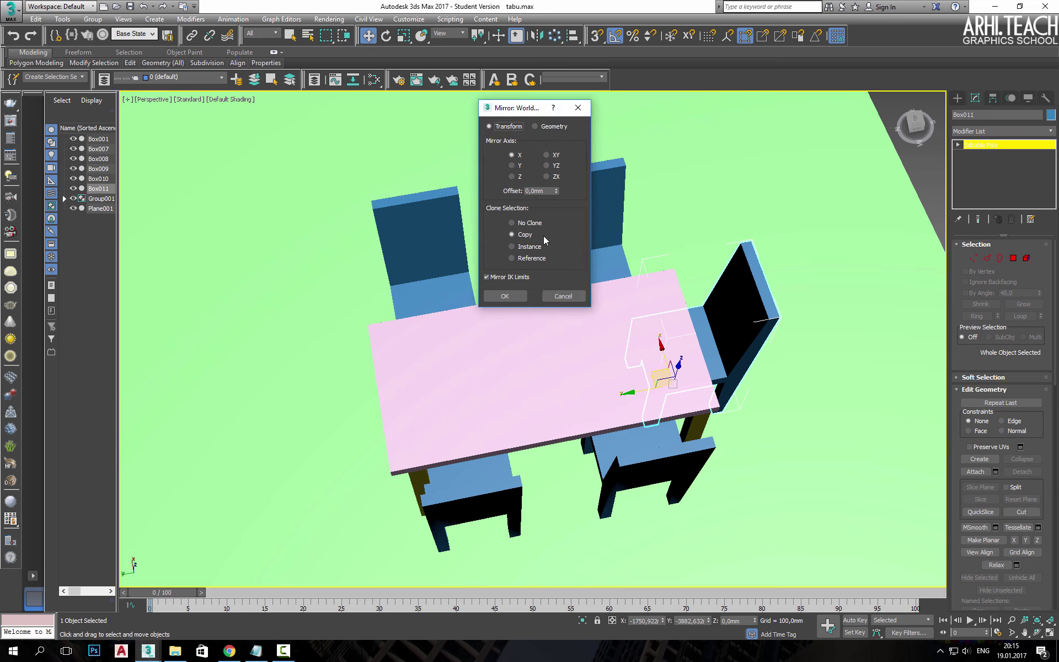
pyautogui.click(518, 166)
pyautogui.click(504, 296)
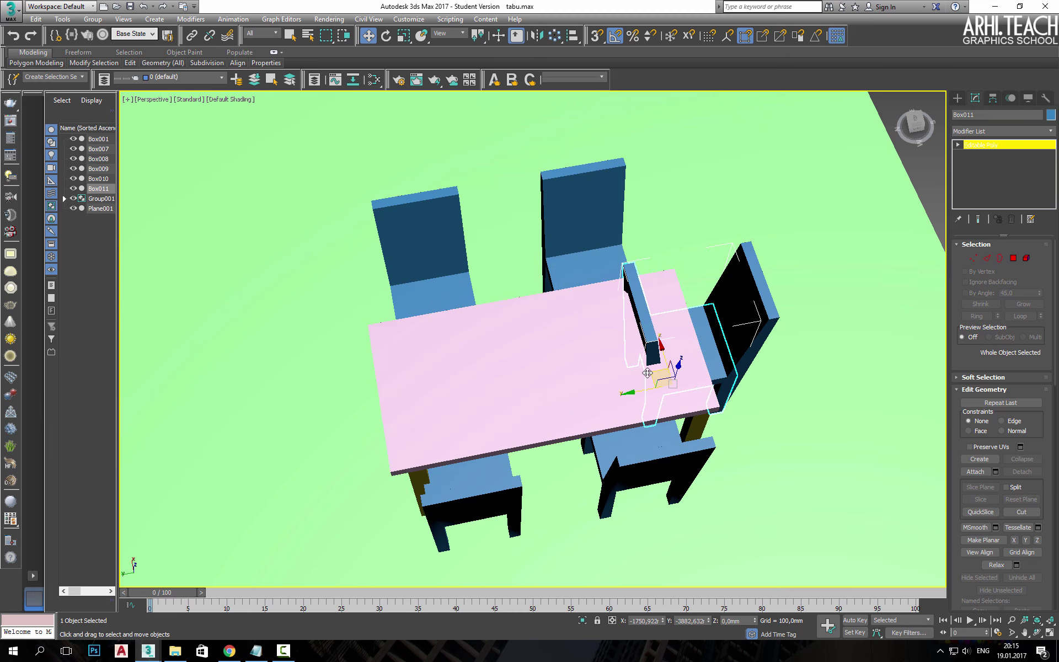
pyautogui.moveTo(656, 377); pyautogui.dragTo(377, 445)
pyautogui.keyDown('alt'); pyautogui.moveTo(532, 456); pyautogui.dragTo(870, 306, button='middle'); pyautogui.keyUp('alt')
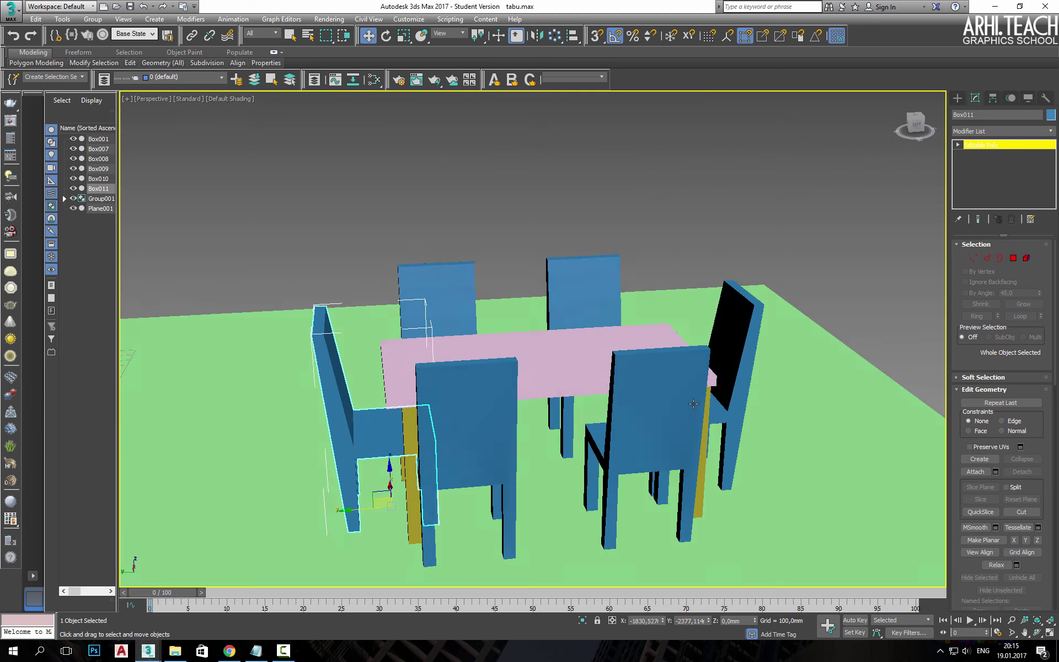
pyautogui.moveTo(862, 214); pyautogui.dragTo(229, 343)
# Group the table and six chairs as Group002
pyautogui.keyDown('alt'); pyautogui.moveTo(230, 343); pyautogui.dragTo(735, 290, button='middle'); pyautogui.keyUp('alt')
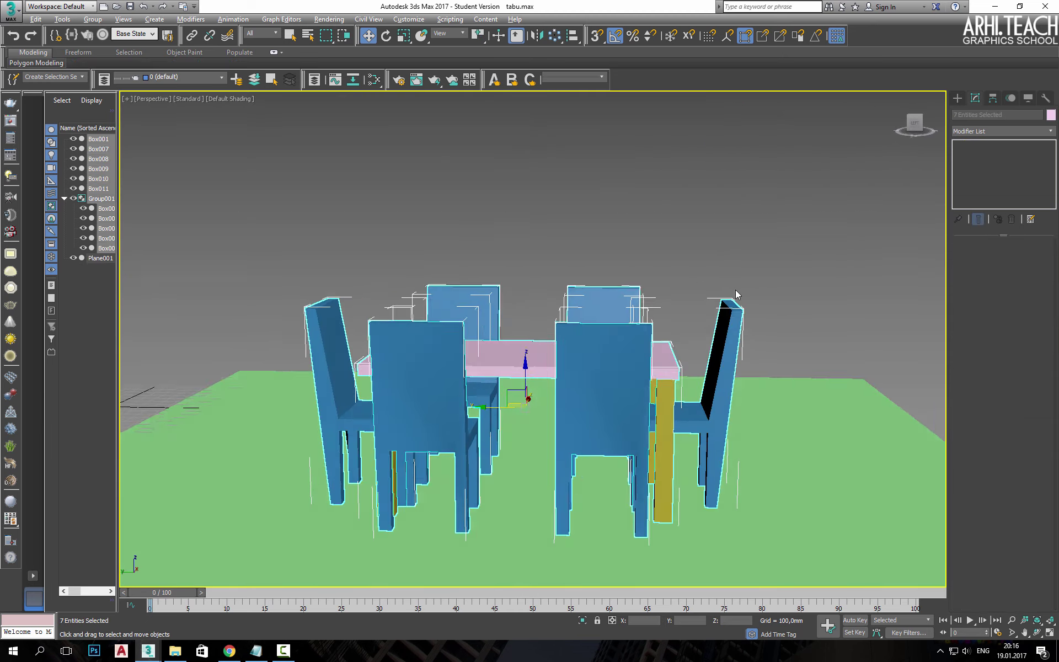
pyautogui.click(85, 21)
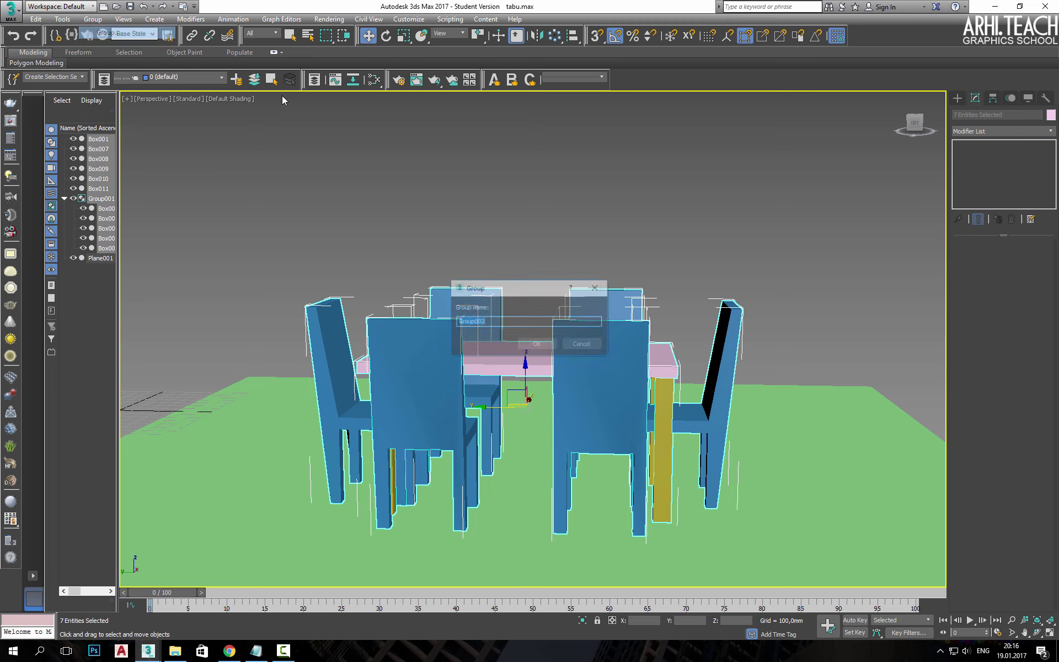
pyautogui.click(537, 348)
pyautogui.scroll(-5, 416, 358)
pyautogui.scroll(-3, 665, 403)
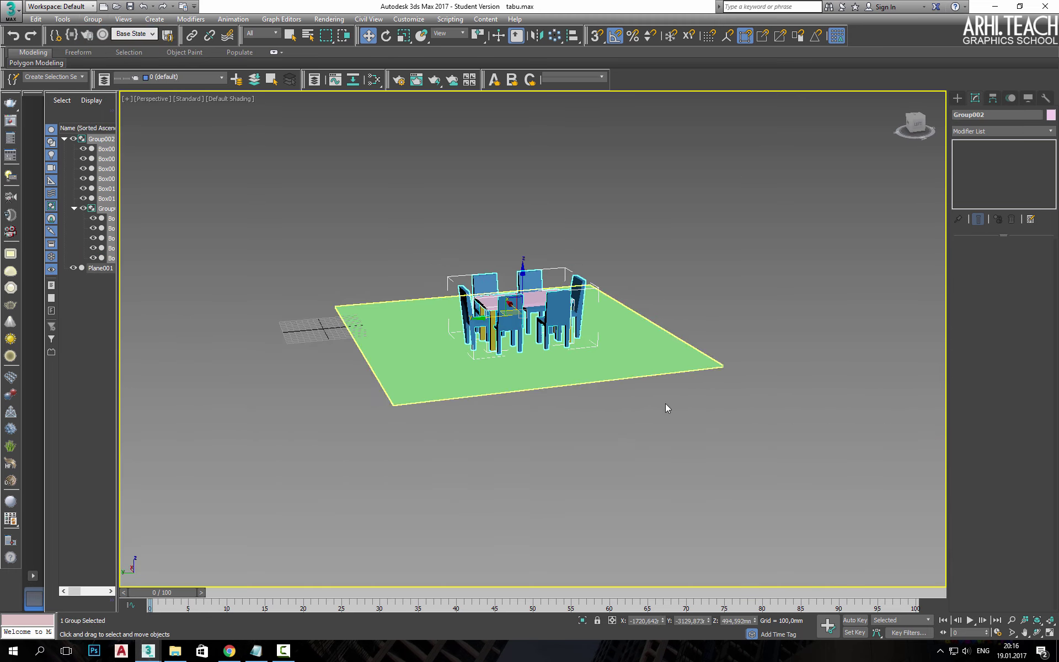
# Delete the green ground plane and move Group002 onto the grid
pyautogui.click(665, 403)
pyautogui.press('Delete')
pyautogui.keyDown('alt'); pyautogui.moveTo(593, 272); pyautogui.dragTo(591, 331, button='middle'); pyautogui.keyUp('alt')
pyautogui.hotkey('ctrl', 'a')
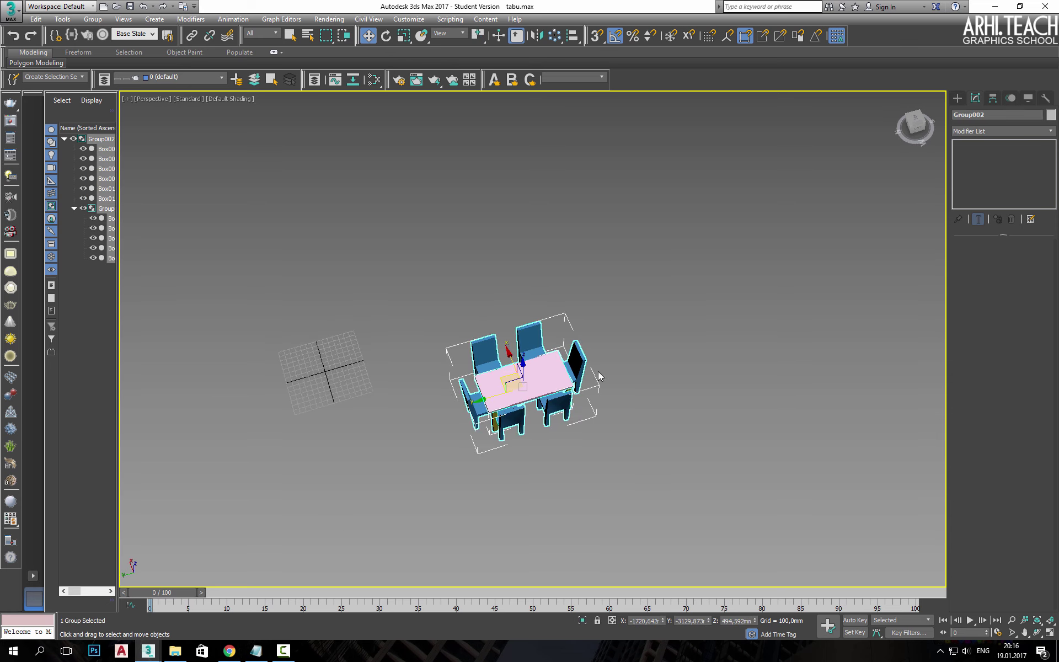
pyautogui.moveTo(499, 373)
pyautogui.mouseDown()
pyautogui.moveTo(286, 285)
pyautogui.moveTo(295, 353)
pyautogui.mouseUp()
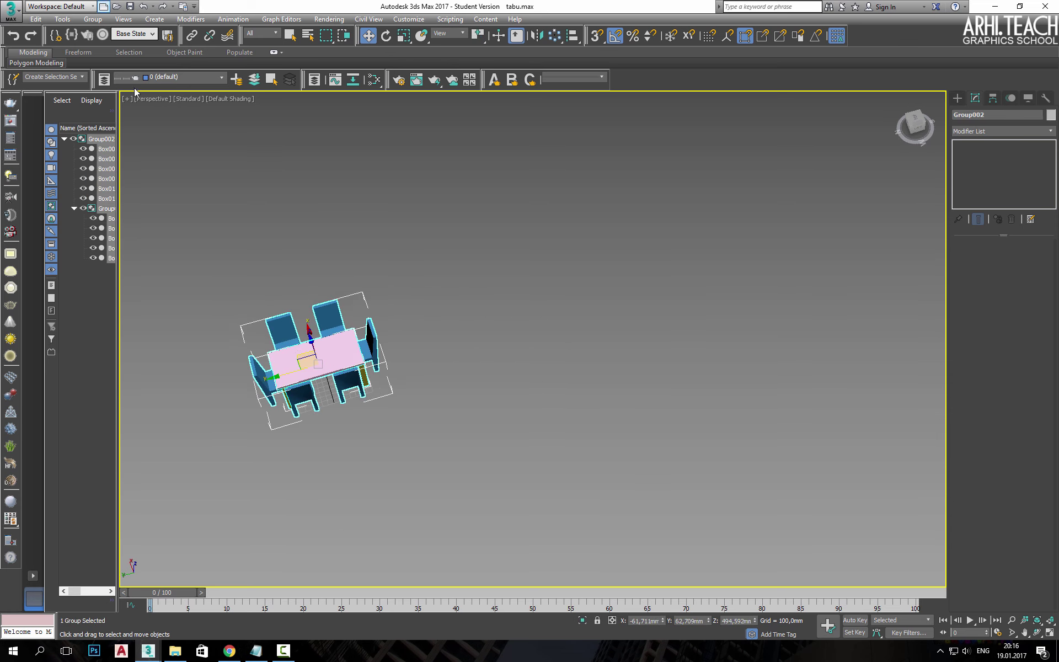
pyautogui.press('z')
pyautogui.keyDown('alt'); pyautogui.moveTo(356, 280); pyautogui.dragTo(572, 291, button='middle'); pyautogui.keyUp('alt')
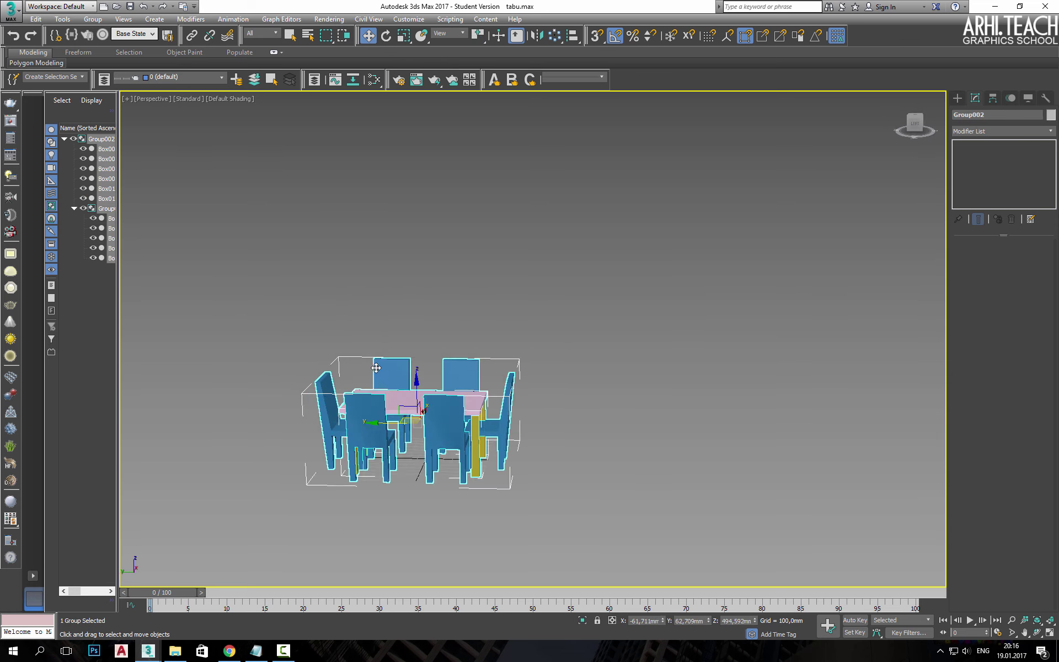
pyautogui.click(2, 11)
# Reset to an empty scene and maximize the Perspective viewport for drawing lines
pyautogui.click(33, 68)
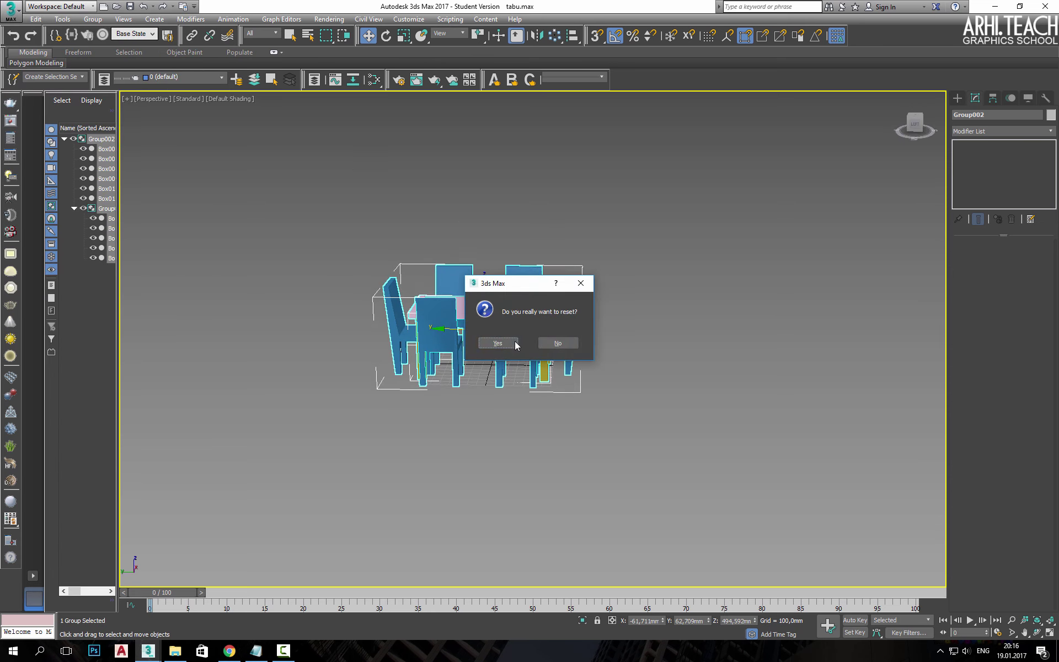
pyautogui.click(516, 344)
pyautogui.hotkey('alt', 'w')
pyautogui.scroll(-3, 732, 364)
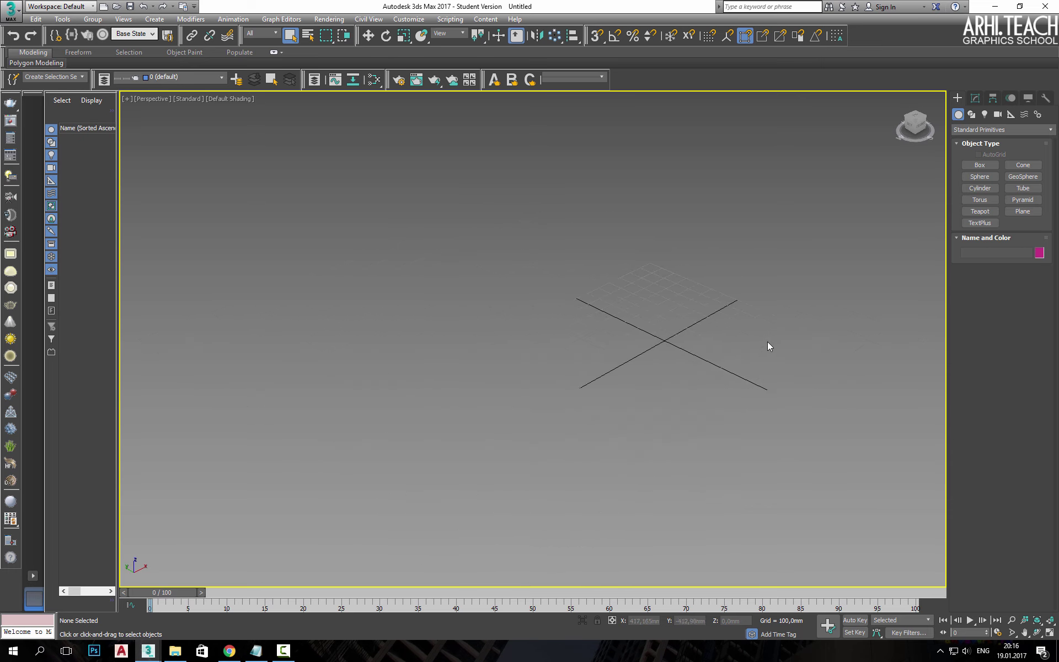
pyautogui.keyDown('alt'); pyautogui.moveTo(767, 342); pyautogui.dragTo(959, 206, button='middle'); pyautogui.keyUp('alt')
pyautogui.click(980, 165)
pyautogui.moveTo(851, 309); pyautogui.dragTo(730, 232, button='middle')
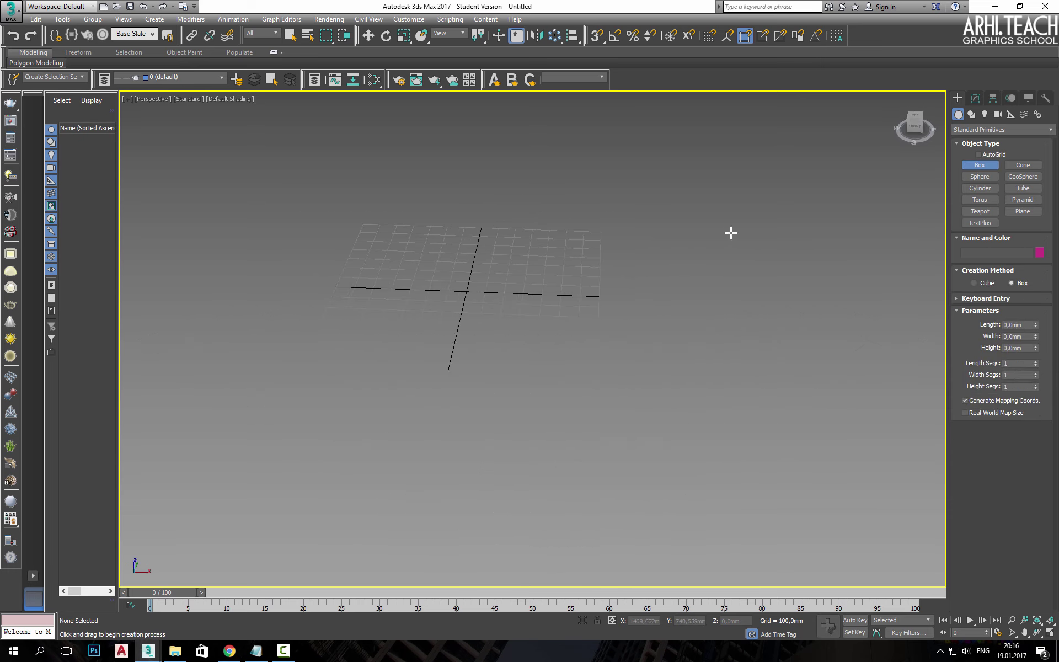
pyautogui.click(971, 115)
pyautogui.click(980, 174)
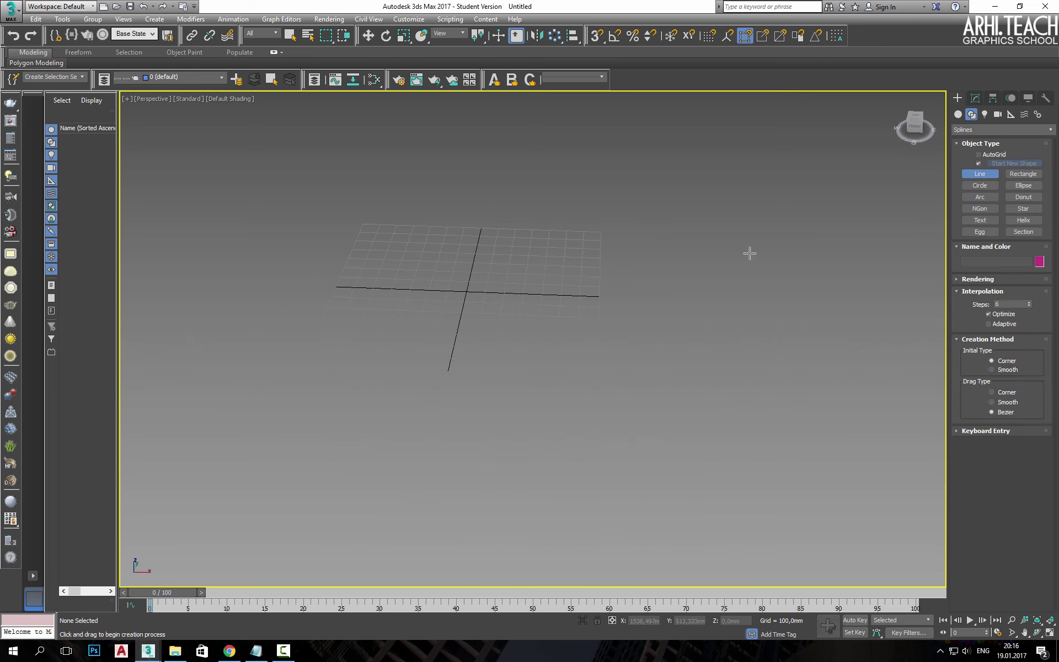
# Draw the room's stepped L-shaped floor plan as one closed spline, Line001
pyautogui.click(267, 189)
pyautogui.click(839, 213)
pyautogui.moveTo(248, 189); pyautogui.dragTo(528, 238, button='middle')
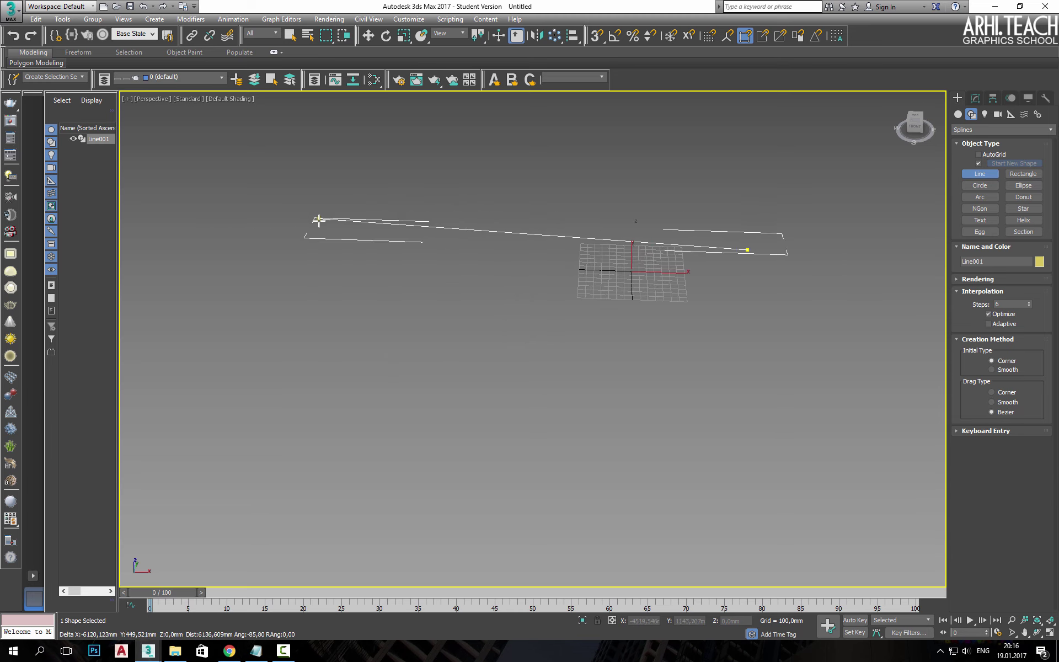
pyautogui.moveTo(213, 213)
pyautogui.keyDown('alt'); pyautogui.mouseDown(button='middle')
pyautogui.moveTo(251, 520)
pyautogui.moveTo(764, 505)
pyautogui.moveTo(775, 524)
pyautogui.mouseUp(button='middle'); pyautogui.keyUp('alt')
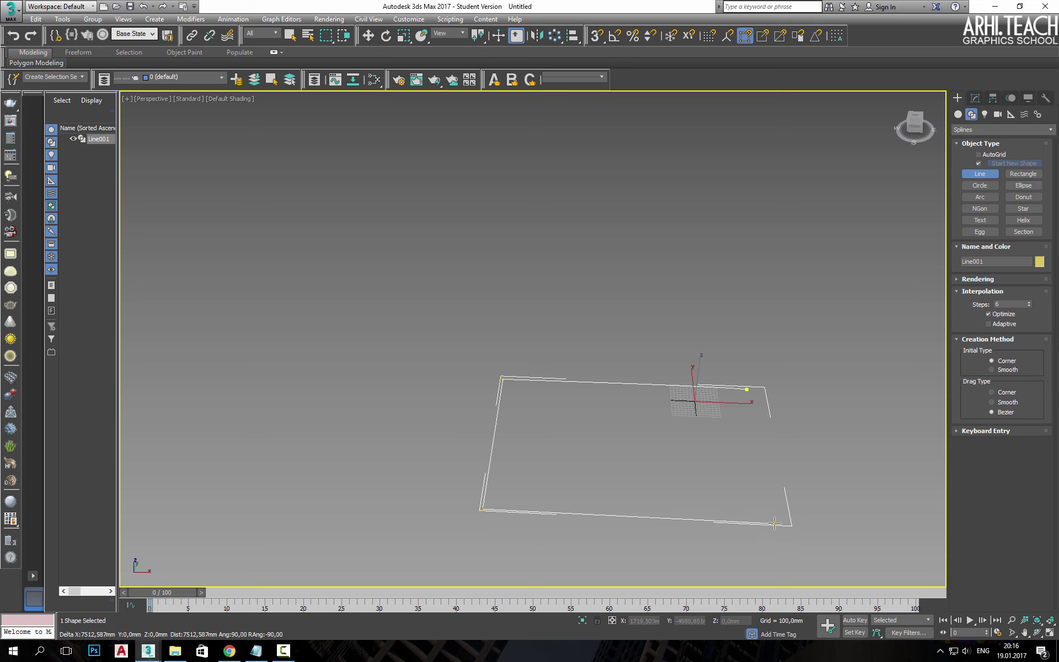
pyautogui.click(702, 517)
pyautogui.click(696, 457)
pyautogui.click(838, 462)
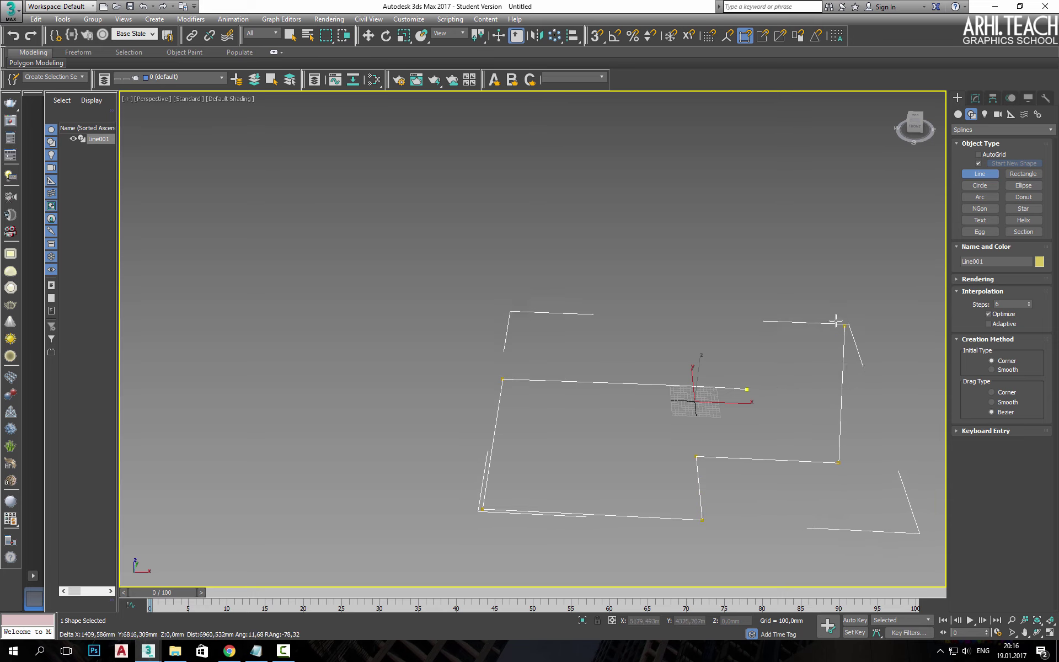
pyautogui.click(816, 317)
pyautogui.click(746, 314)
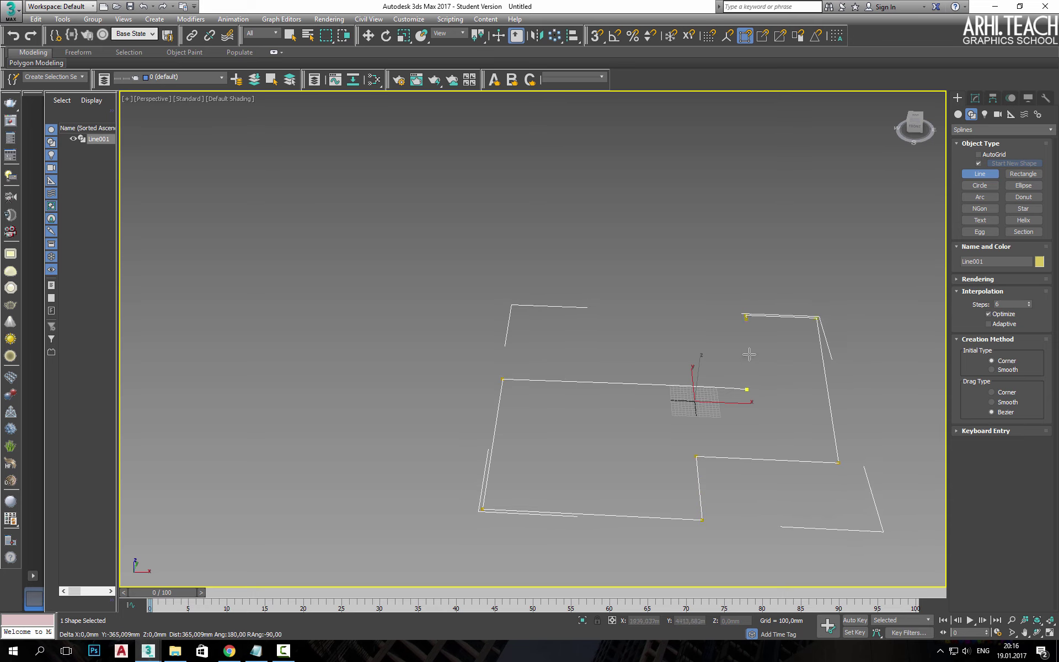
pyautogui.click(746, 390)
pyautogui.press('Return')
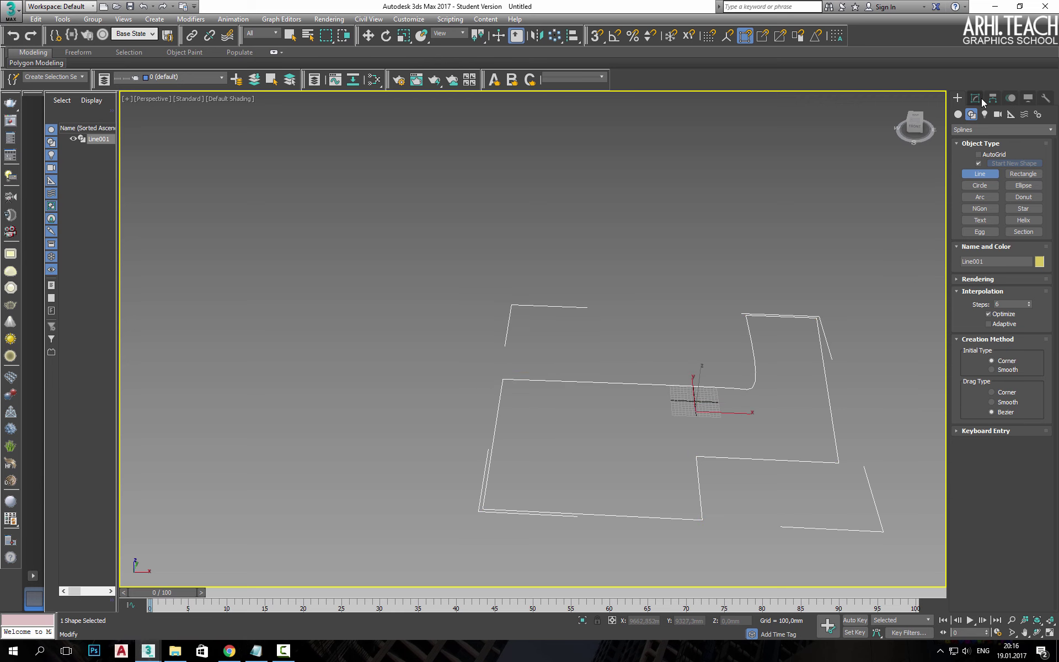
pyautogui.click(975, 99)
# Change the outline's curved vertex to a sharp Corner vertex
pyautogui.keyDown('alt'); pyautogui.moveTo(695, 349); pyautogui.dragTo(756, 371, button='middle'); pyautogui.keyUp('alt')
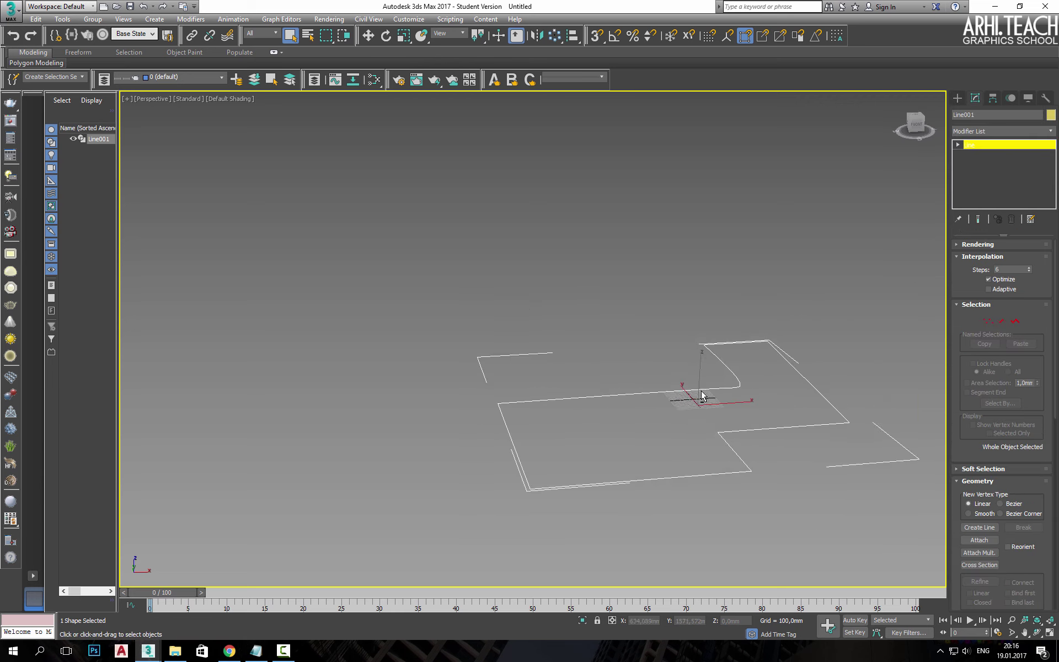
pyautogui.press('1')
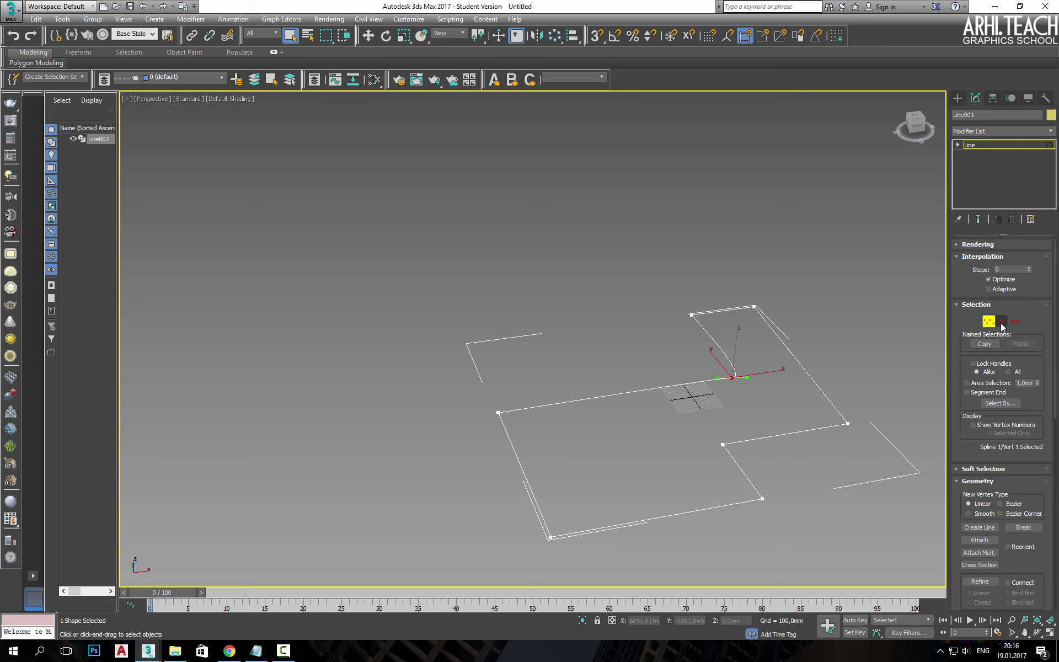
pyautogui.rightClick(735, 351)
pyautogui.click(712, 309)
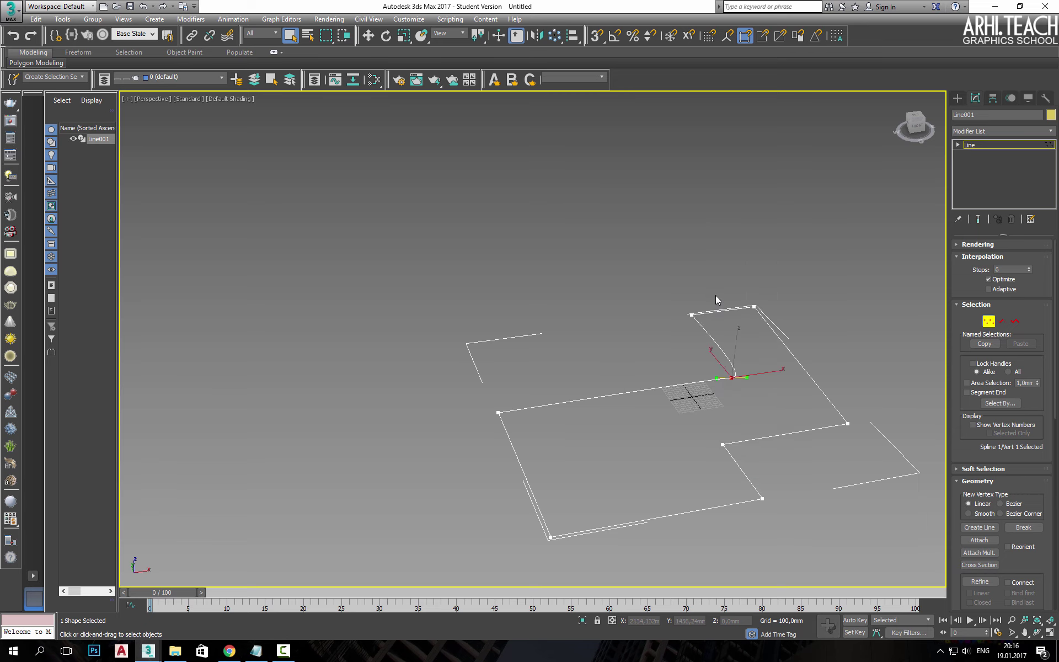
pyautogui.click(989, 321)
pyautogui.moveTo(765, 290); pyautogui.dragTo(740, 217, button='middle')
# Add an Extrude modifier of 3150 mm with Cap Start and Cap End turned off
pyautogui.click(1024, 130)
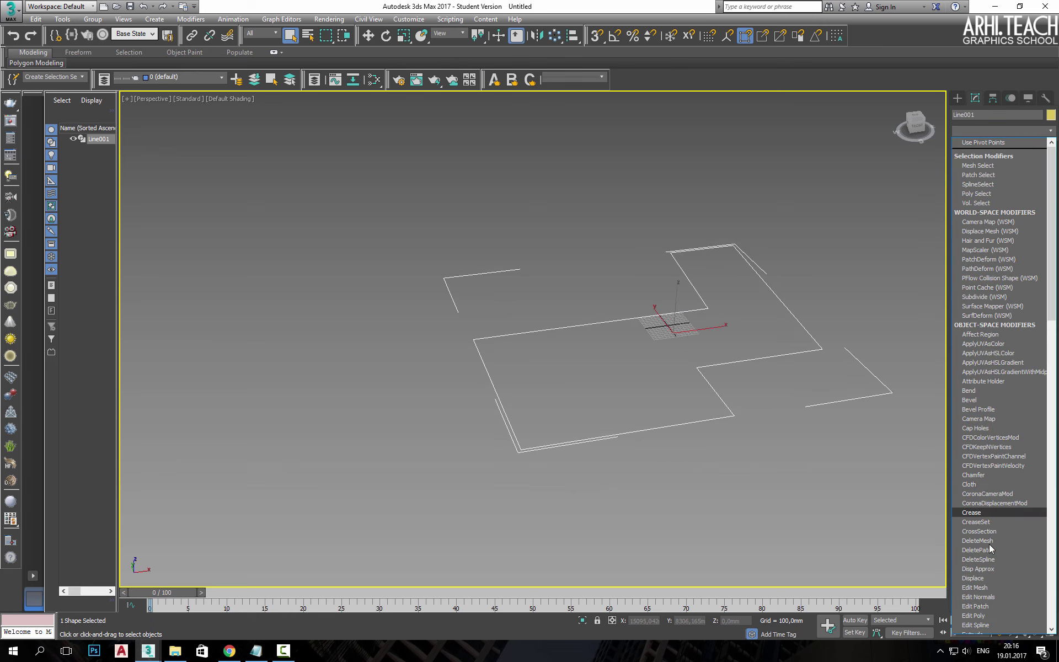
pyautogui.scroll(-3, 987, 618)
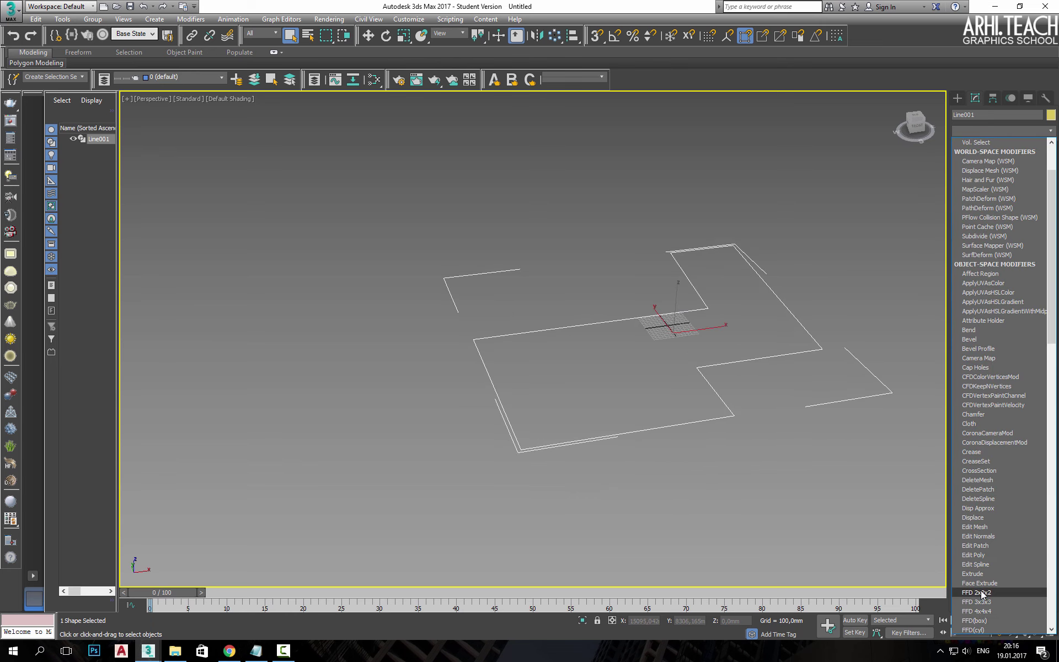
pyautogui.click(973, 578)
pyautogui.moveTo(1033, 261)
pyautogui.mouseDown()
pyautogui.moveTo(1021, 537)
pyautogui.moveTo(1041, 274)
pyautogui.mouseUp()
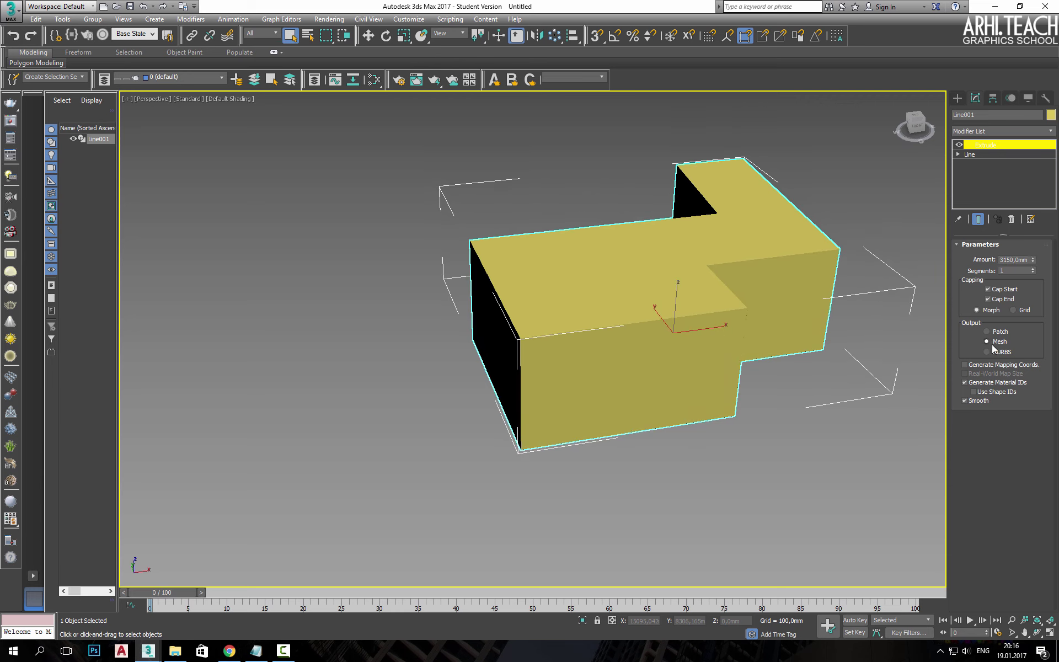
pyautogui.click(998, 298)
pyautogui.keyDown('alt'); pyautogui.moveTo(779, 238); pyautogui.dragTo(780, 237, button='middle'); pyautogui.keyUp('alt')
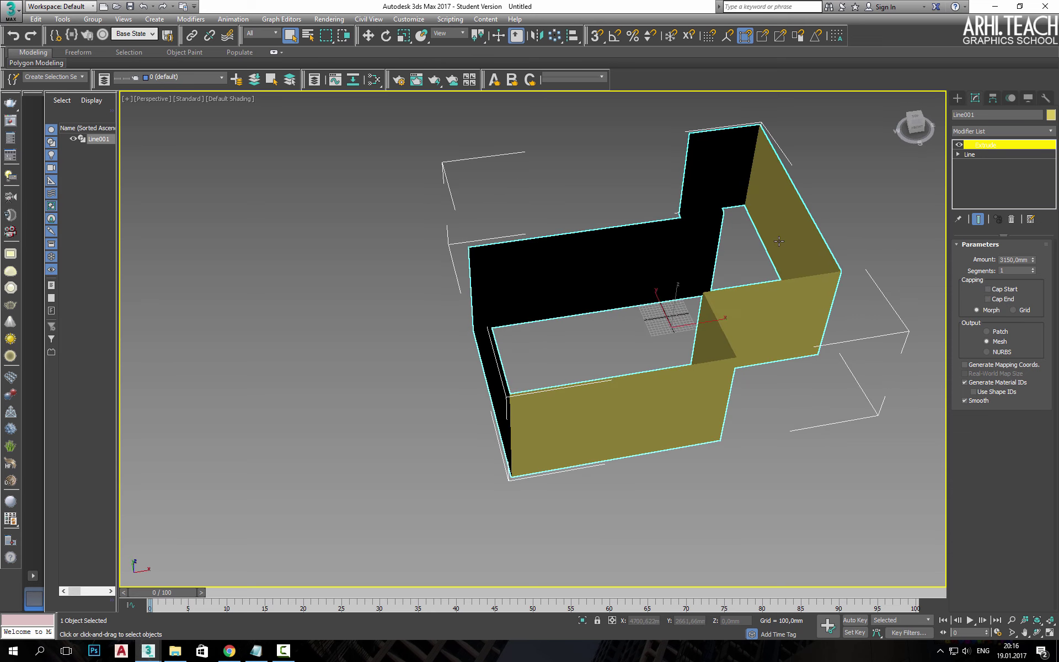
pyautogui.rightClick(780, 237)
pyautogui.click(1012, 131)
# Add a Shell modifier to Line001 with an Outer Amount of 289.9 mm
pyautogui.press('s')
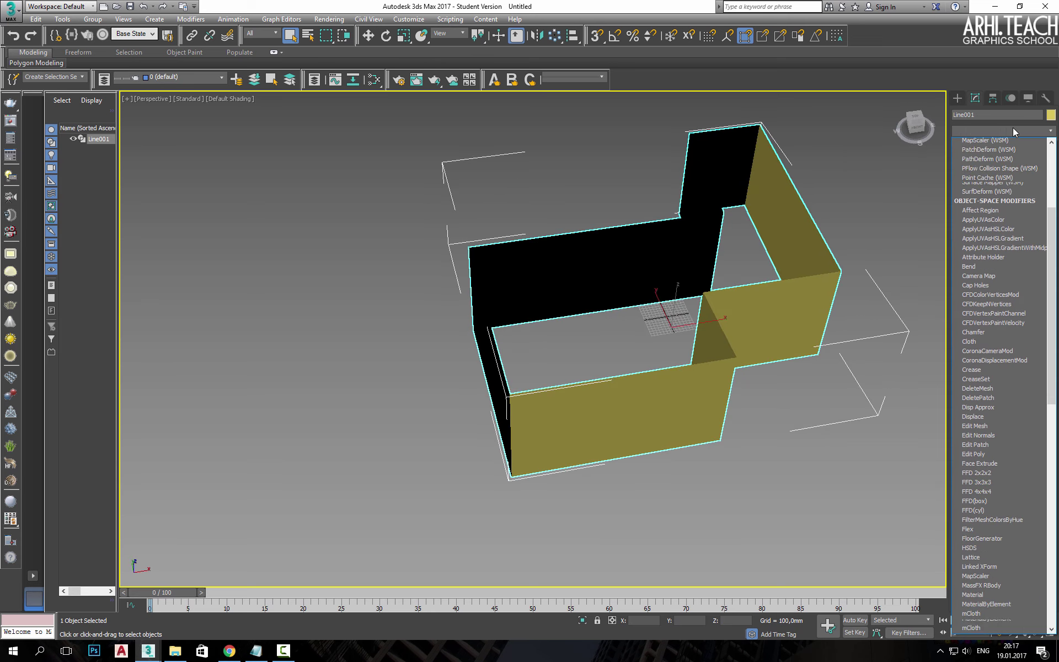
pyautogui.click(1011, 128)
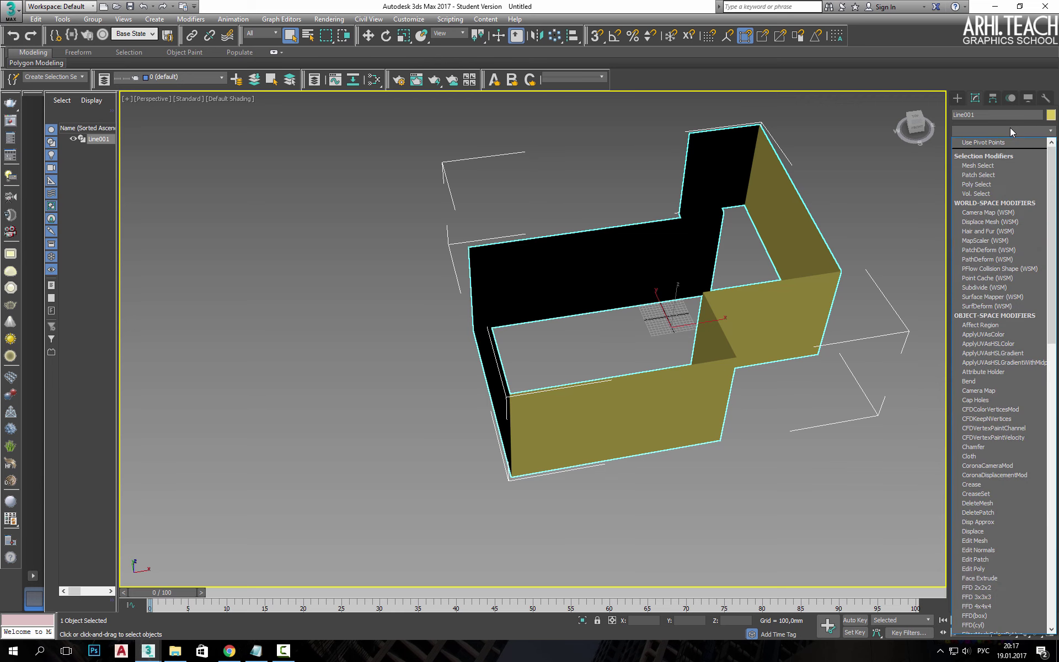
pyautogui.hotkey('alt', 'shift')
pyautogui.click(1010, 127)
pyautogui.press('s')
pyautogui.press('h')
pyautogui.press('Return')
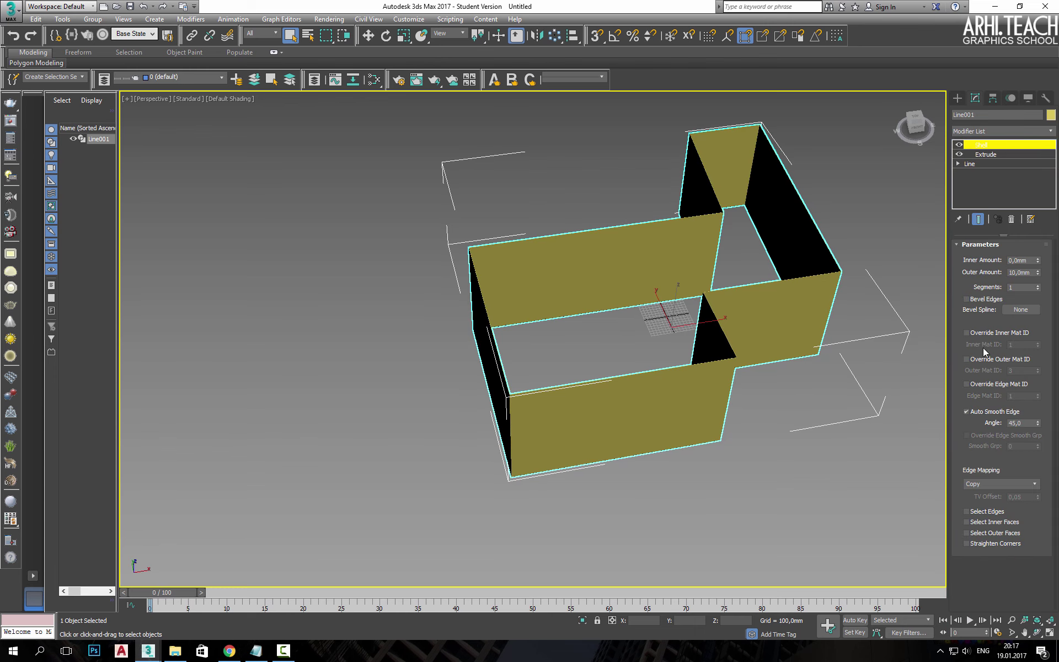
pyautogui.moveTo(1037, 274); pyautogui.dragTo(1037, 209)
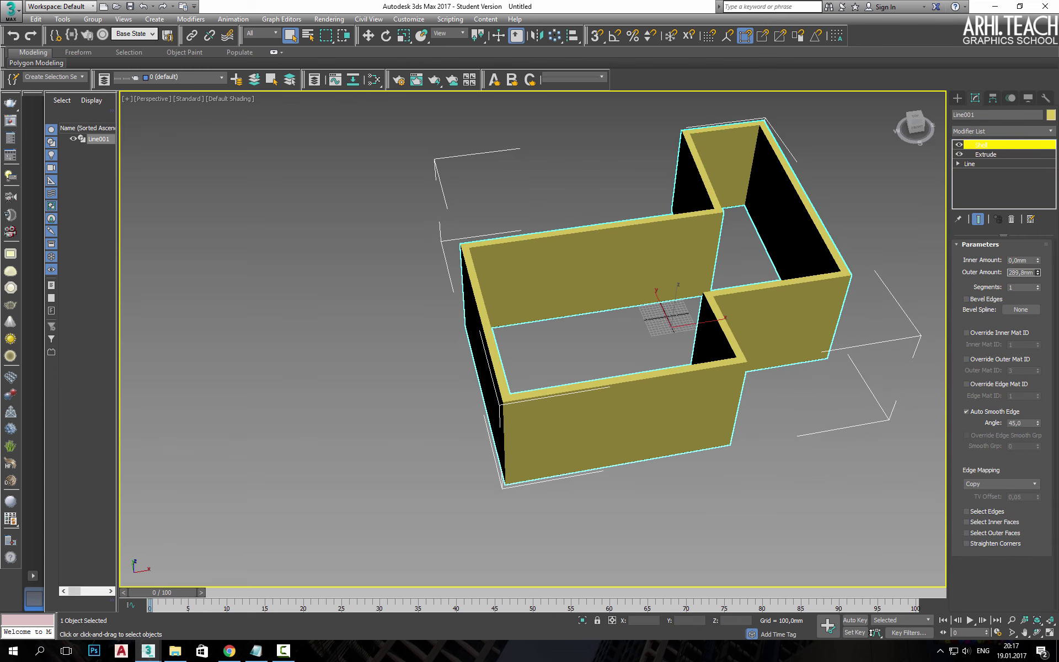
pyautogui.keyDown('alt'); pyautogui.moveTo(717, 276); pyautogui.dragTo(826, 151, button='middle'); pyautogui.keyUp('alt')
pyautogui.scroll(3, 552, 331)
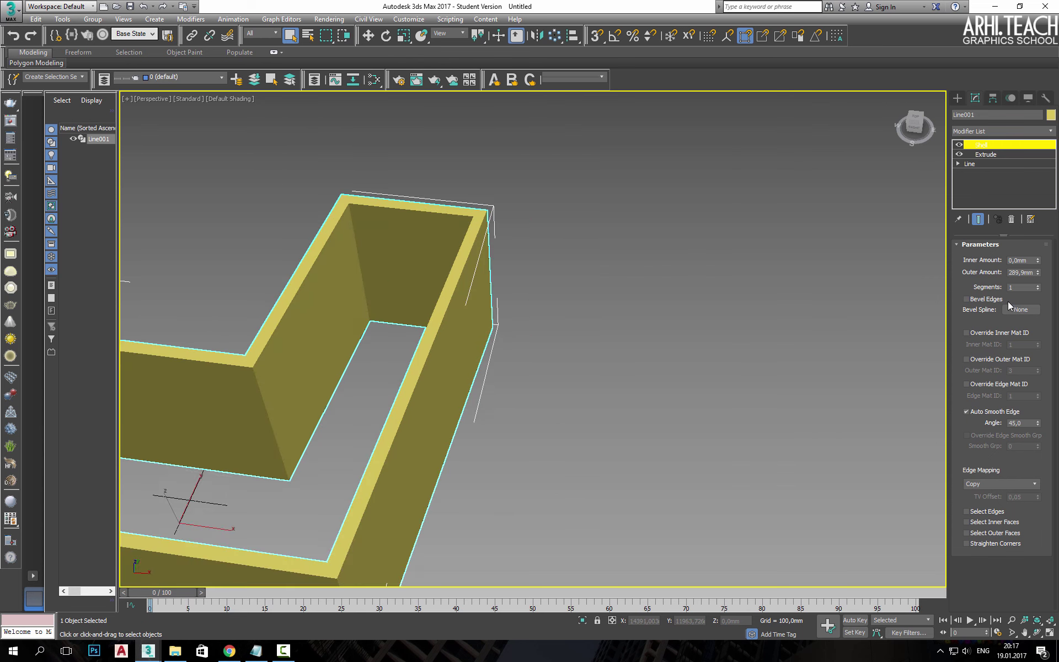
pyautogui.scroll(-2, 551, 331)
pyautogui.click(9, 7)
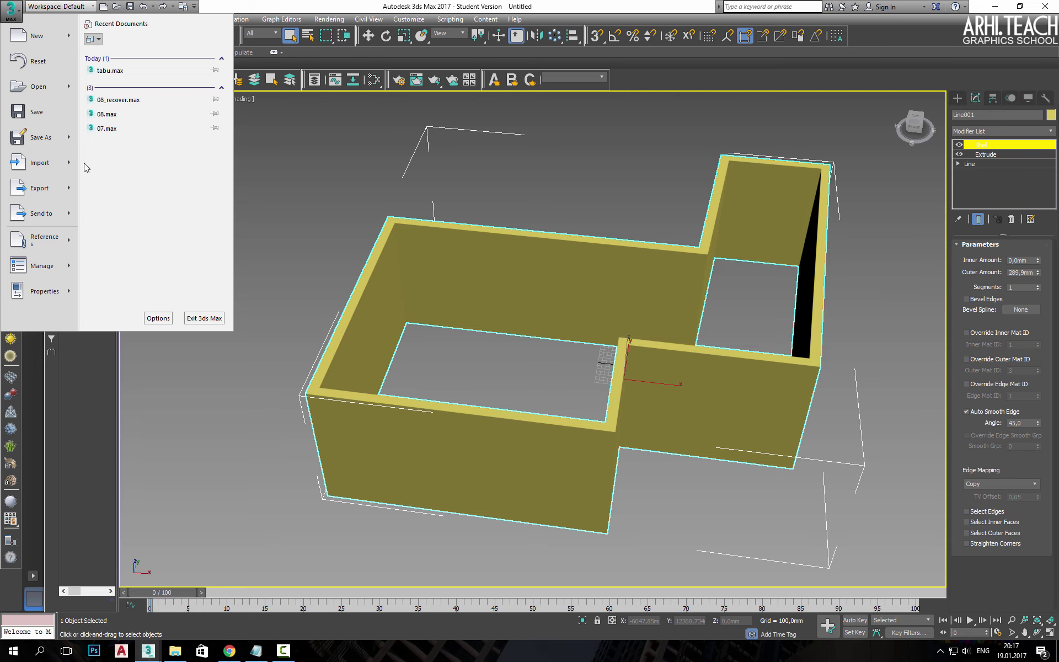
pyautogui.moveTo(39, 163)
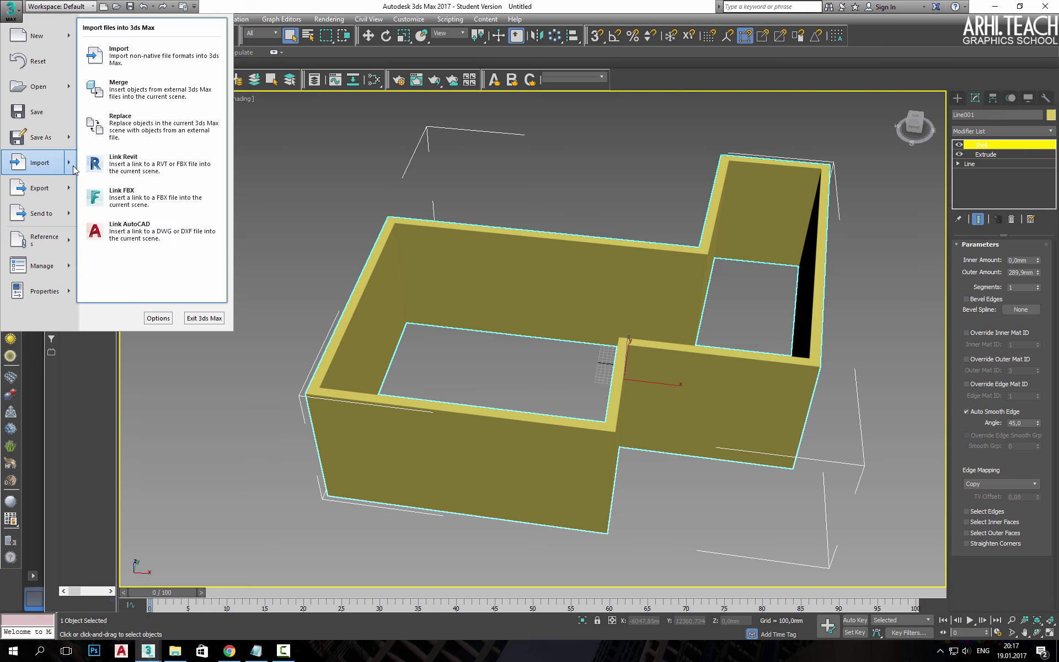
# Merge Group002 from D:\scene\taburetka\tabu.max into the room scene
pyautogui.click(127, 88)
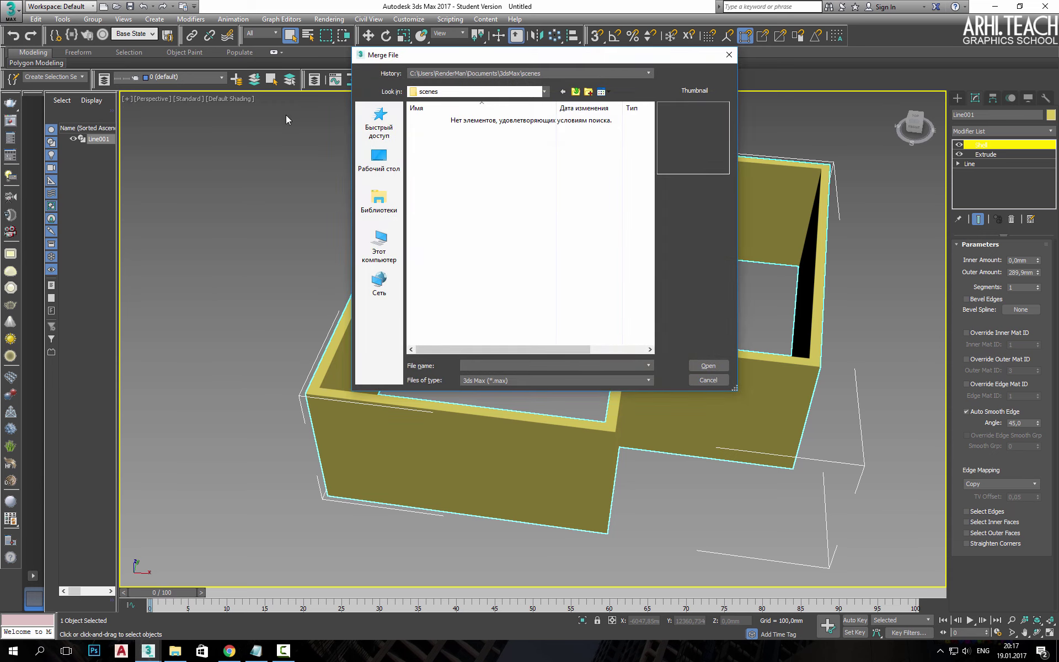
pyautogui.click(539, 75)
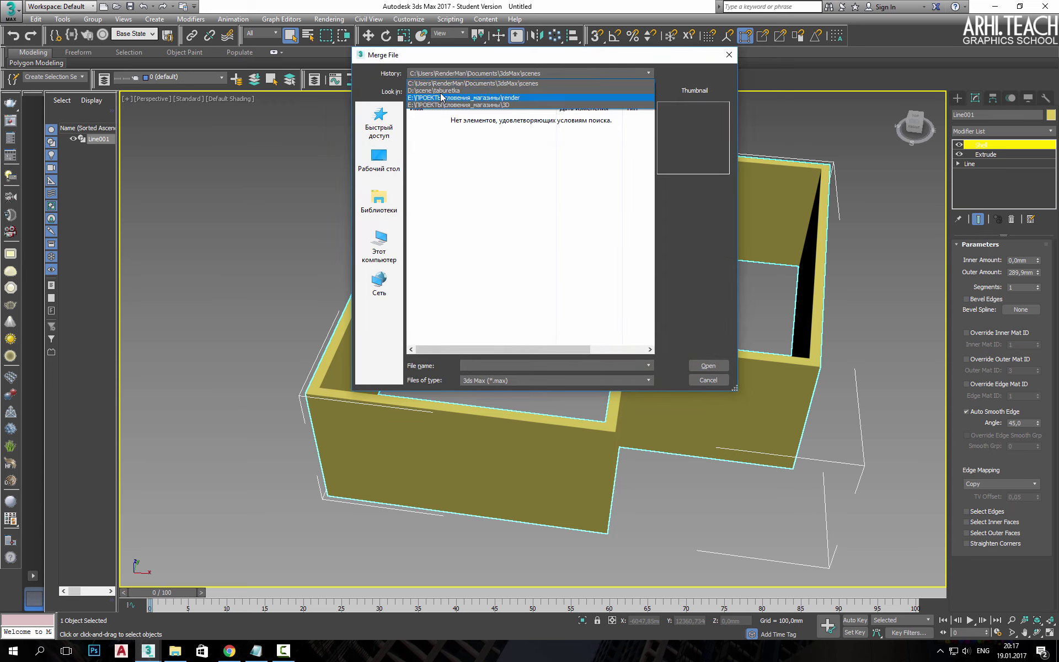
pyautogui.click(420, 91)
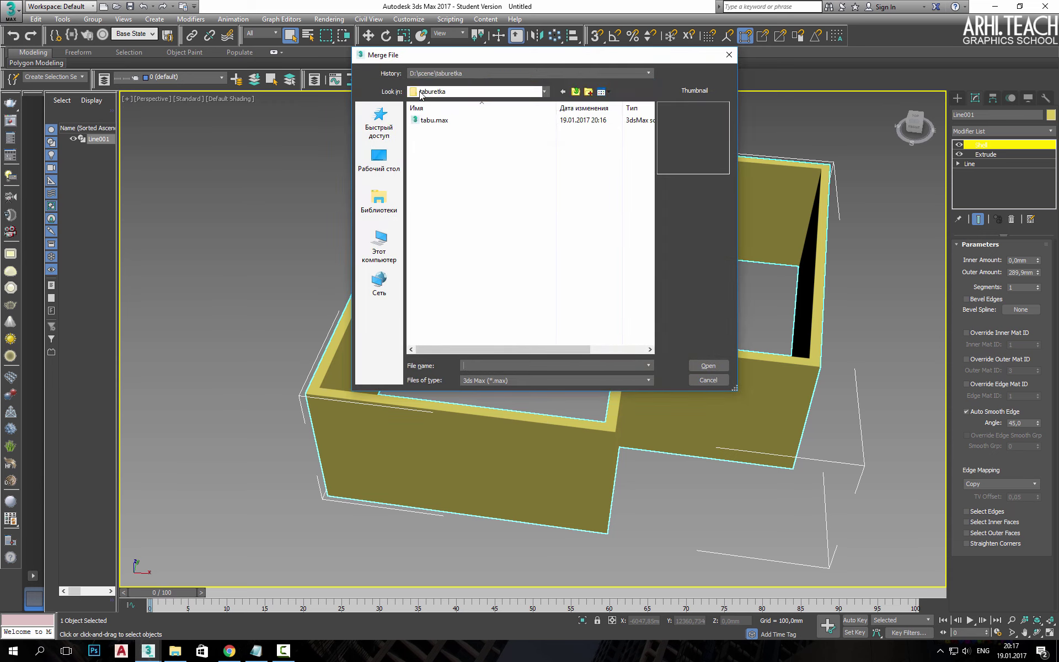
pyautogui.doubleClick(419, 119)
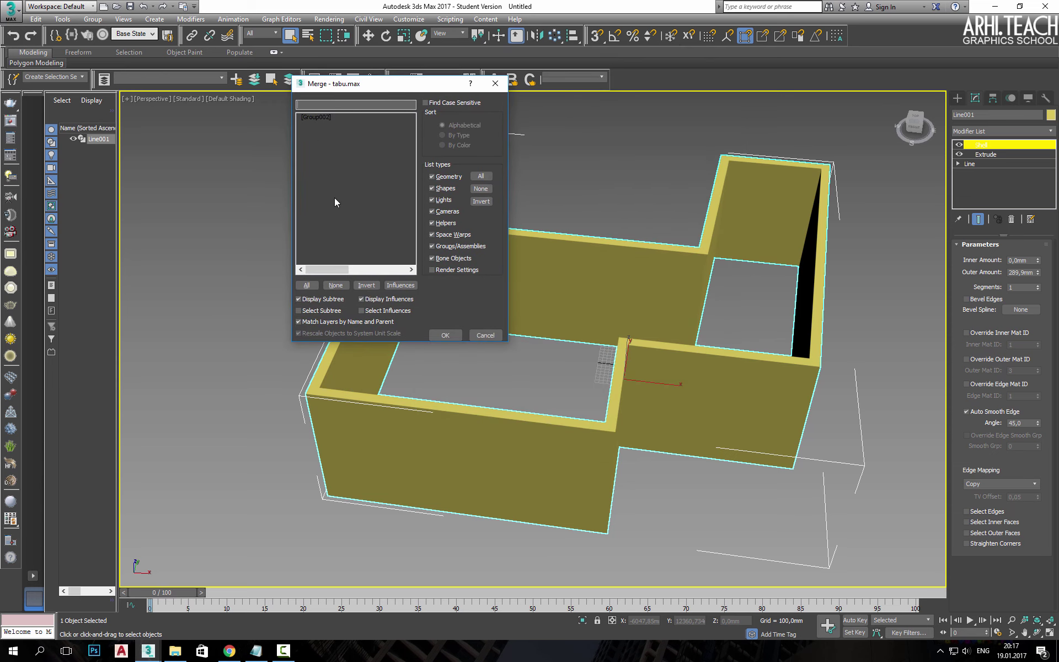
pyautogui.click(325, 118)
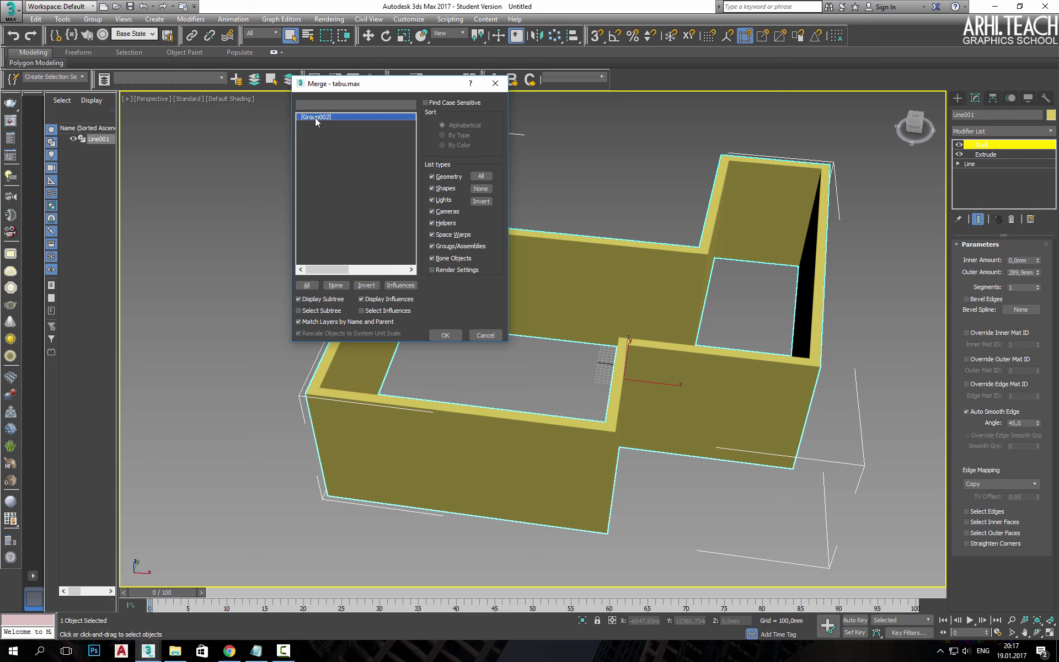
pyautogui.click(442, 188)
pyautogui.click(441, 189)
pyautogui.click(441, 212)
pyautogui.click(307, 287)
pyautogui.click(447, 335)
# Move the merged table-and-chairs group left so it stands inside the room
pyautogui.moveTo(511, 329)
pyautogui.keyDown('alt'); pyautogui.mouseDown(button='middle')
pyautogui.moveTo(575, 260)
pyautogui.moveTo(607, 298)
pyautogui.mouseUp(button='middle'); pyautogui.keyUp('alt')
pyautogui.press('w')
pyautogui.scroll(2, 622, 316)
pyautogui.moveTo(622, 316)
pyautogui.mouseDown()
pyautogui.moveTo(465, 333)
pyautogui.moveTo(436, 322)
pyautogui.mouseUp()
pyautogui.moveTo(436, 321)
pyautogui.keyDown('alt'); pyautogui.mouseDown(button='middle')
pyautogui.moveTo(502, 300)
pyautogui.moveTo(491, 303)
pyautogui.mouseUp(button='middle'); pyautogui.keyUp('alt')
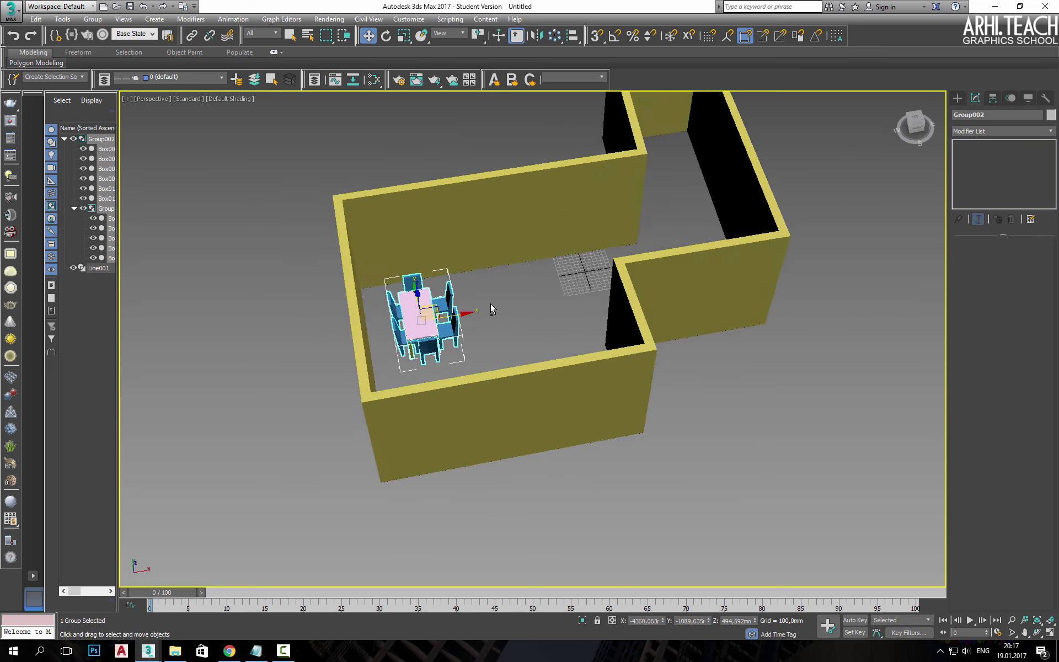
pyautogui.click(175, 651)
# Drag tabu.max from File Explorer into the viewport and place the second set in the smaller wing
pyautogui.moveTo(958, 155)
pyautogui.mouseDown()
pyautogui.moveTo(883, 120)
pyautogui.moveTo(1006, 100)
pyautogui.mouseUp()
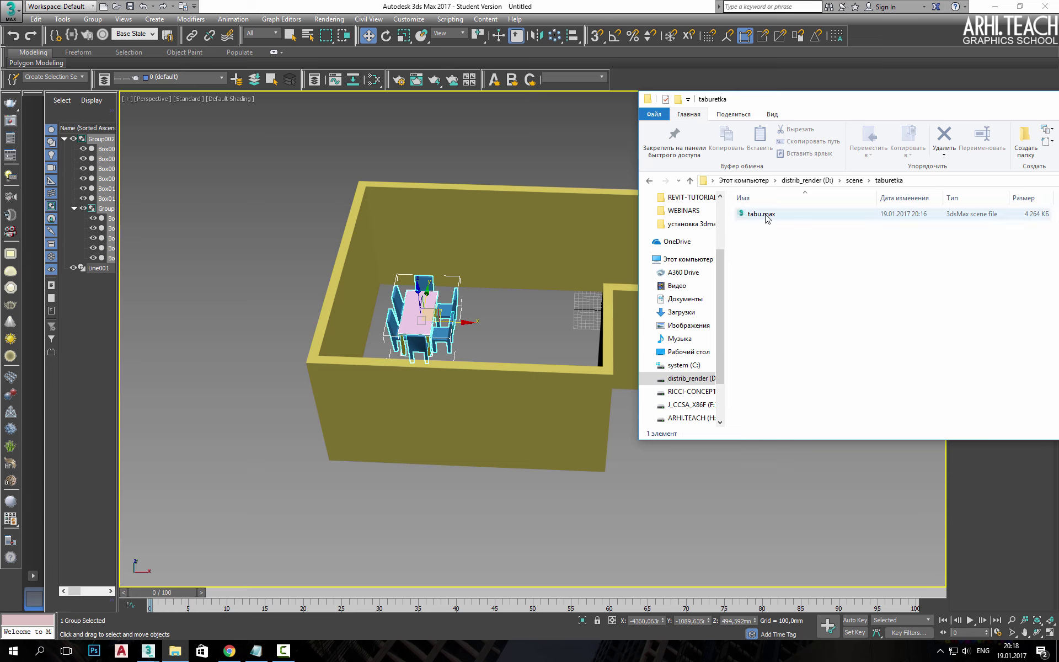
pyautogui.moveTo(762, 216)
pyautogui.mouseDown()
pyautogui.moveTo(538, 323)
pyautogui.moveTo(750, 220)
pyautogui.mouseUp()
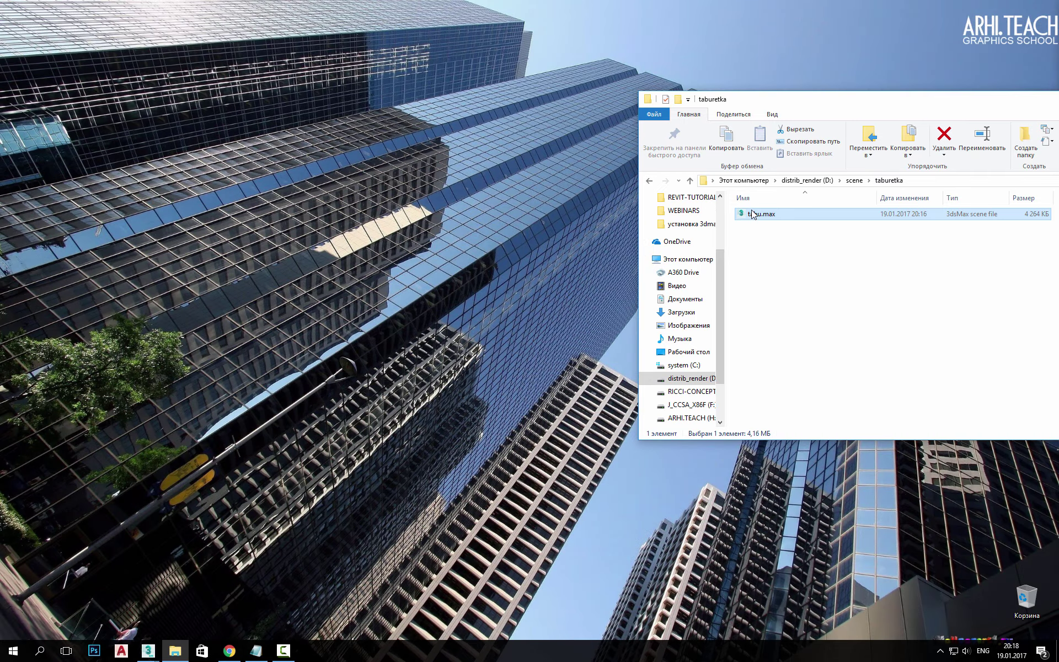
pyautogui.moveTo(753, 214)
pyautogui.mouseDown()
pyautogui.moveTo(154, 656)
pyautogui.moveTo(114, 605)
pyautogui.mouseUp()
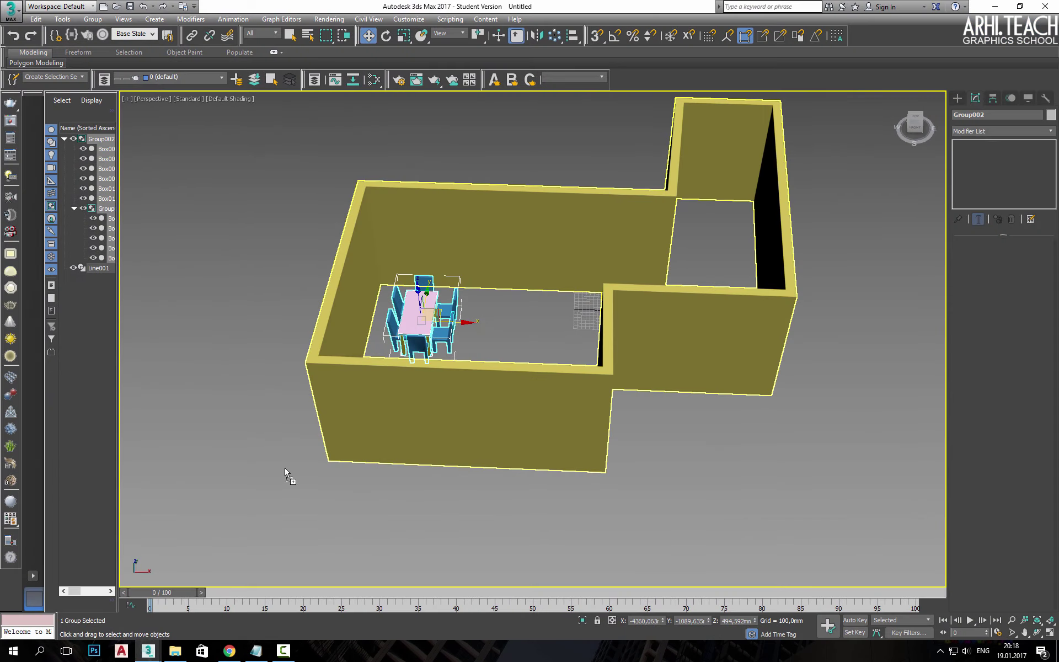
pyautogui.moveTo(114, 605); pyautogui.dragTo(563, 307)
pyautogui.click(596, 323)
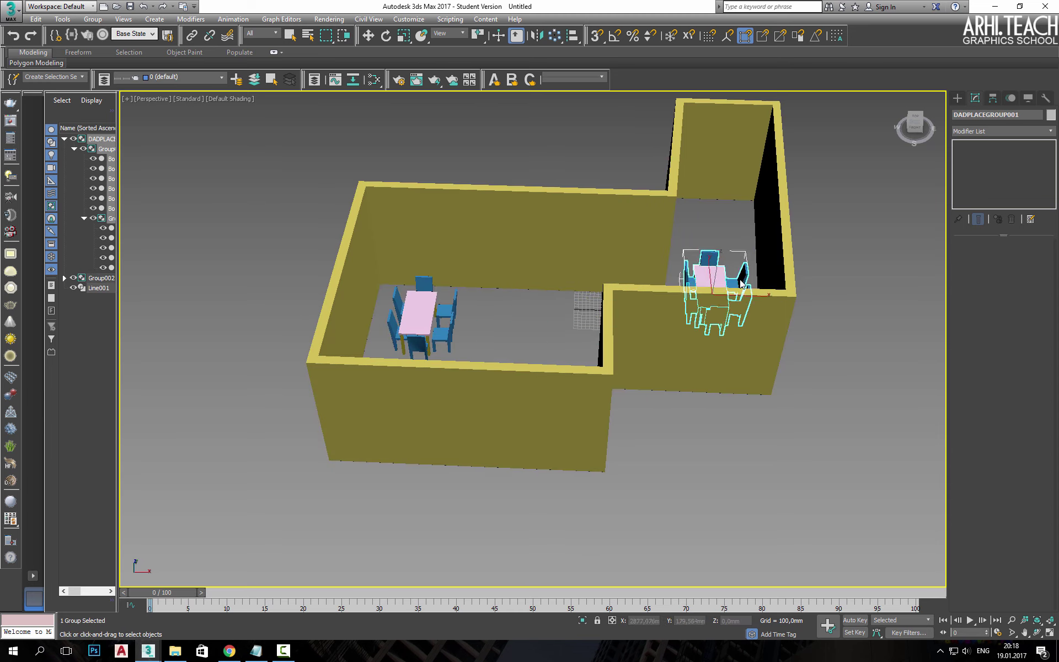
pyautogui.click(720, 249)
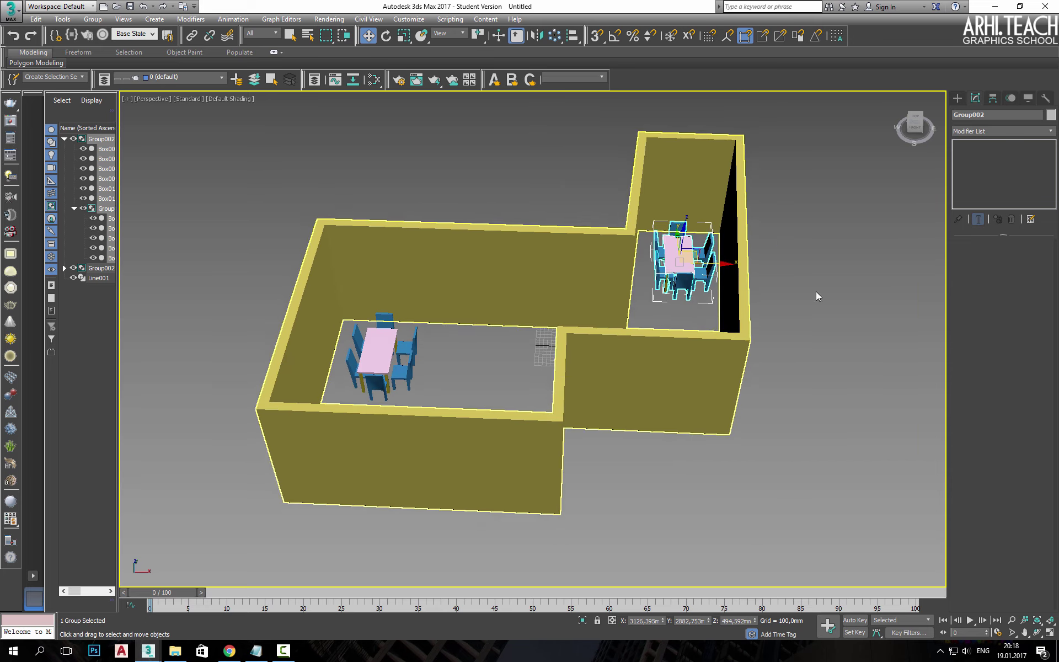
pyautogui.scroll(5, 380, 353)
pyautogui.hotkey('alt', 'Tab')
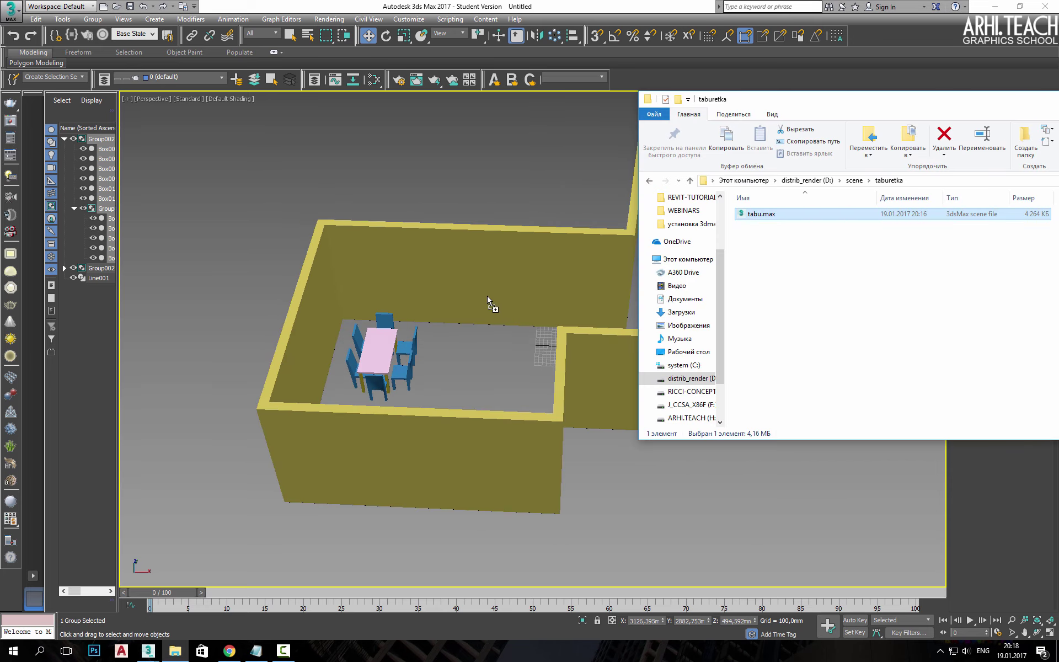